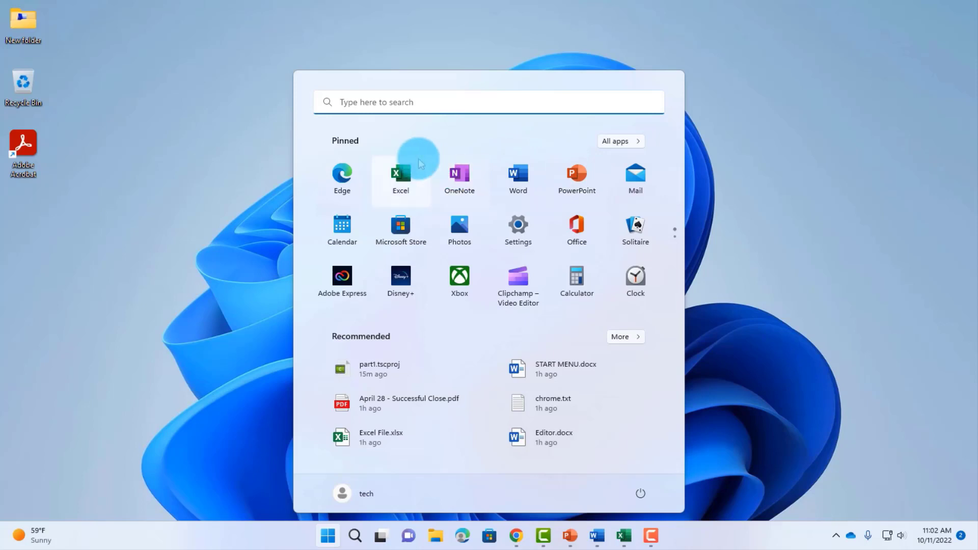
Group the pinned Excel, OneNote, Word and PowerPoint apps into one Start folder and name it Office Apps.
drag(461, 173, 408, 178)
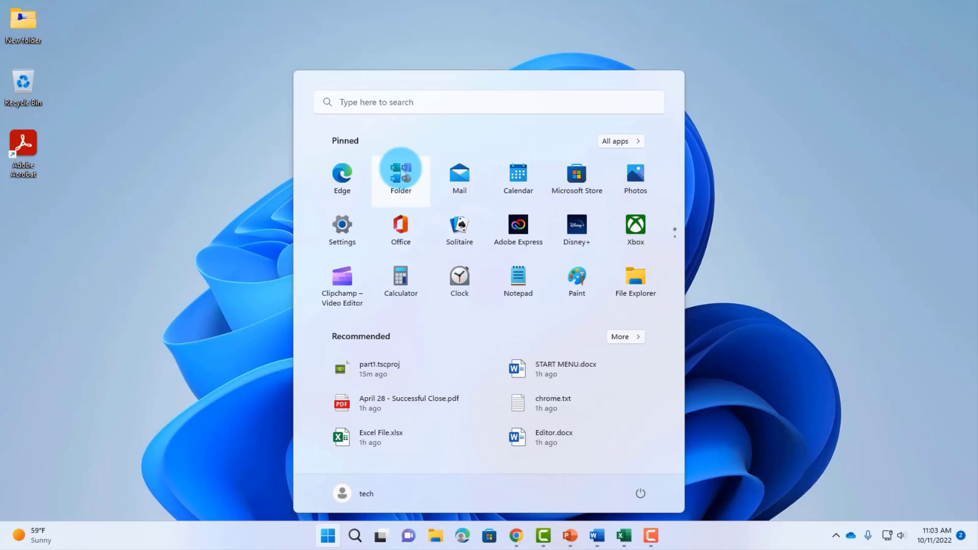
click(397, 169)
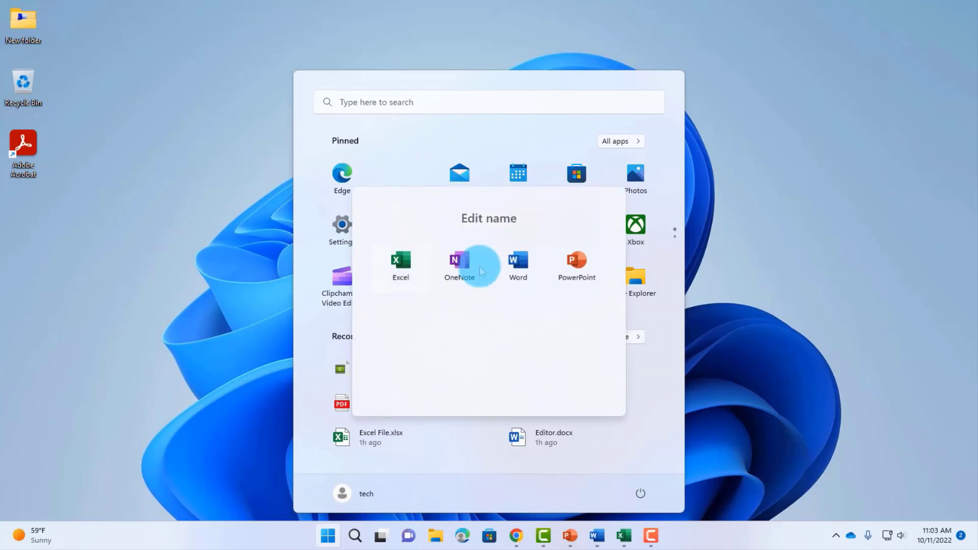
click(461, 218)
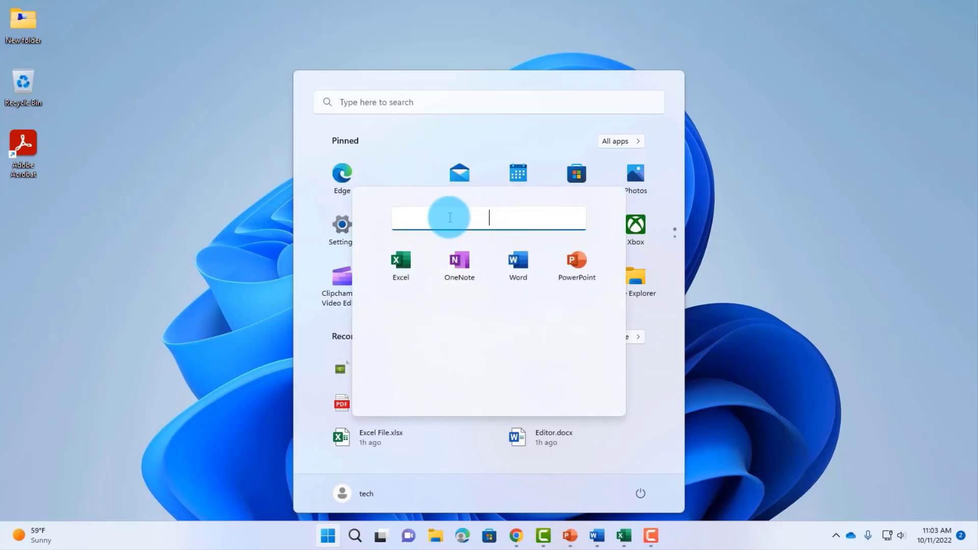
click(463, 278)
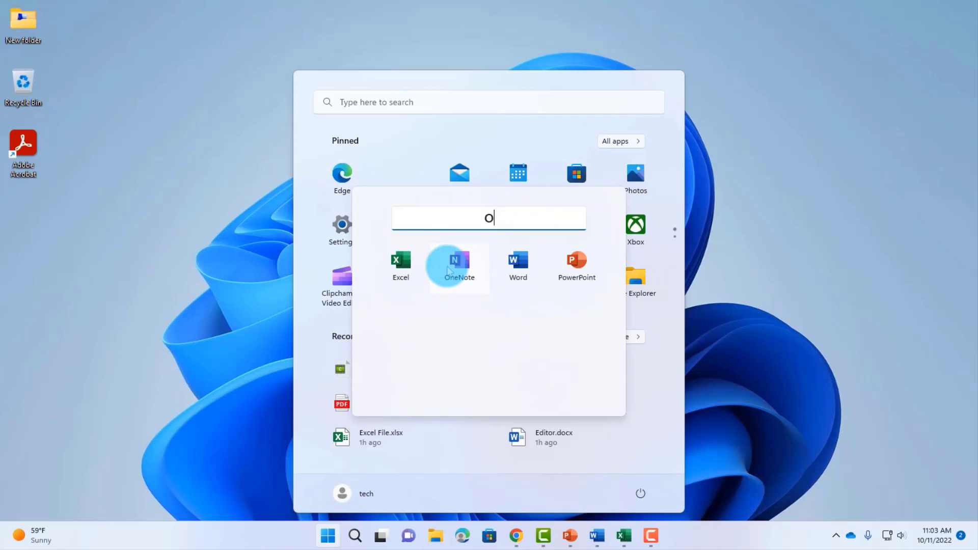
text(Office Apps)
key(Return)
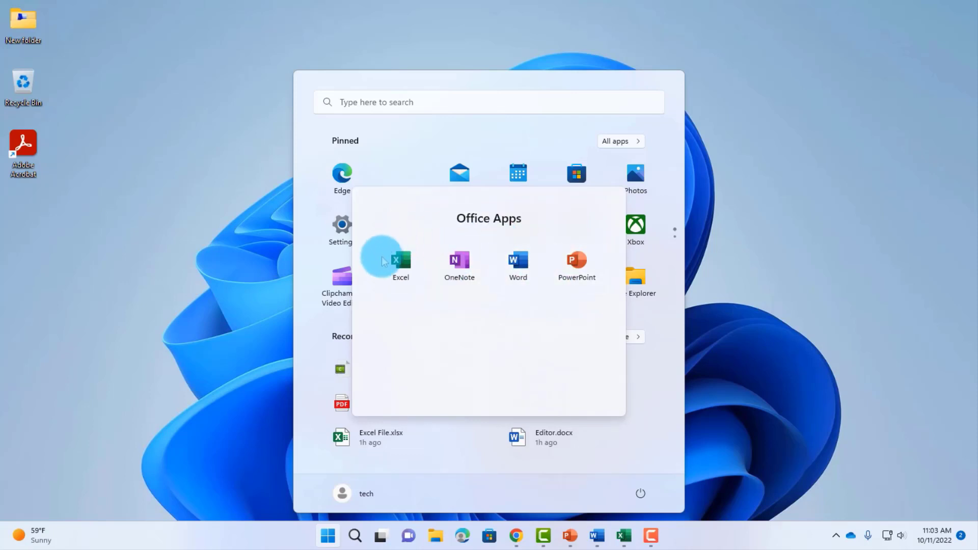
Reorder the apps inside the Office Apps folder to PowerPoint, OneNote, Excel, Word, and close the folder.
drag(591, 266, 548, 312)
drag(460, 268, 379, 263)
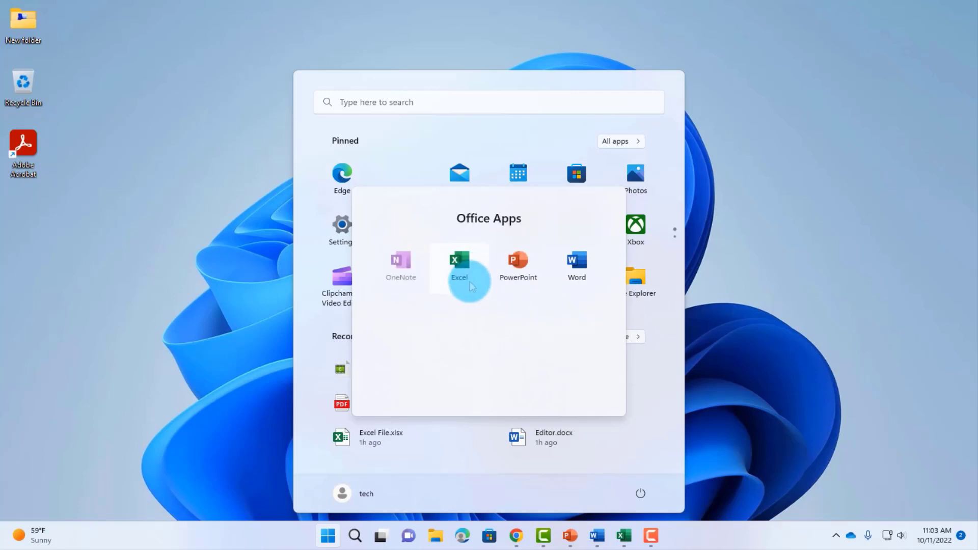
right_click(520, 261)
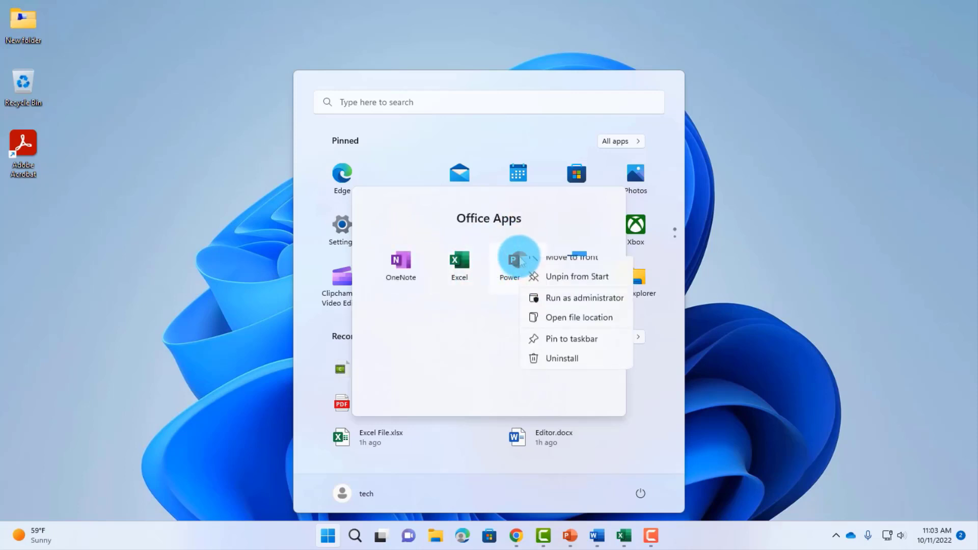
click(566, 268)
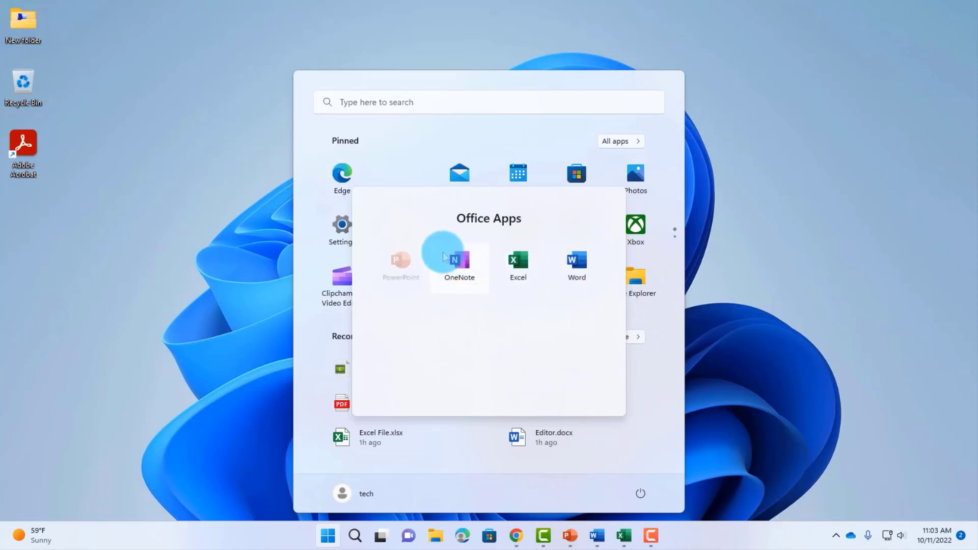
right_click(584, 266)
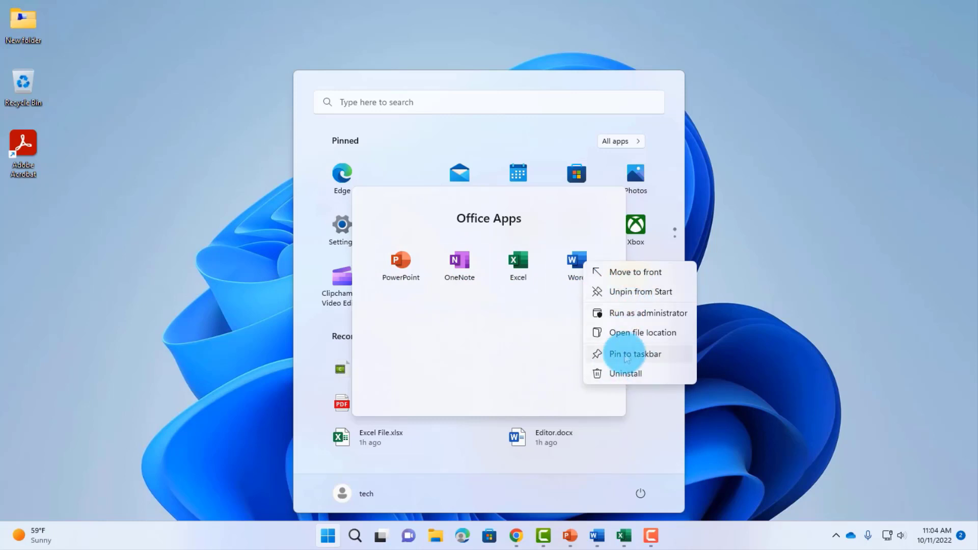
click(401, 176)
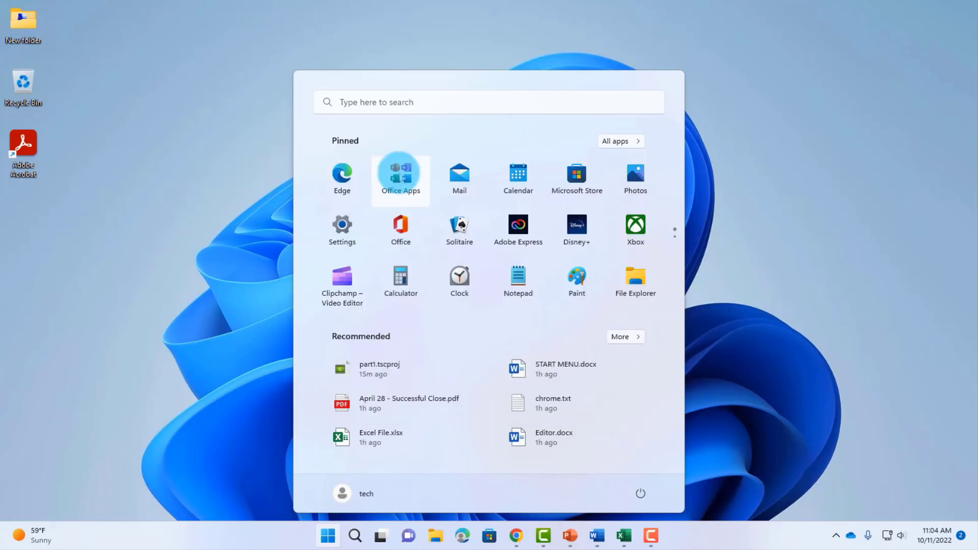
Reopen the Office Apps folder and move its apps back out among the pinned apps to dissolve the folder.
click(401, 176)
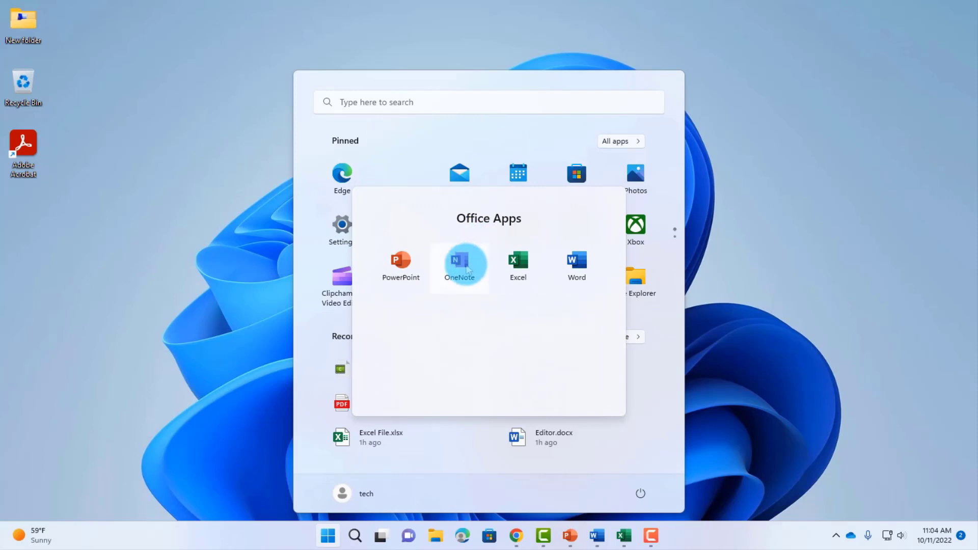
drag(467, 269, 522, 149)
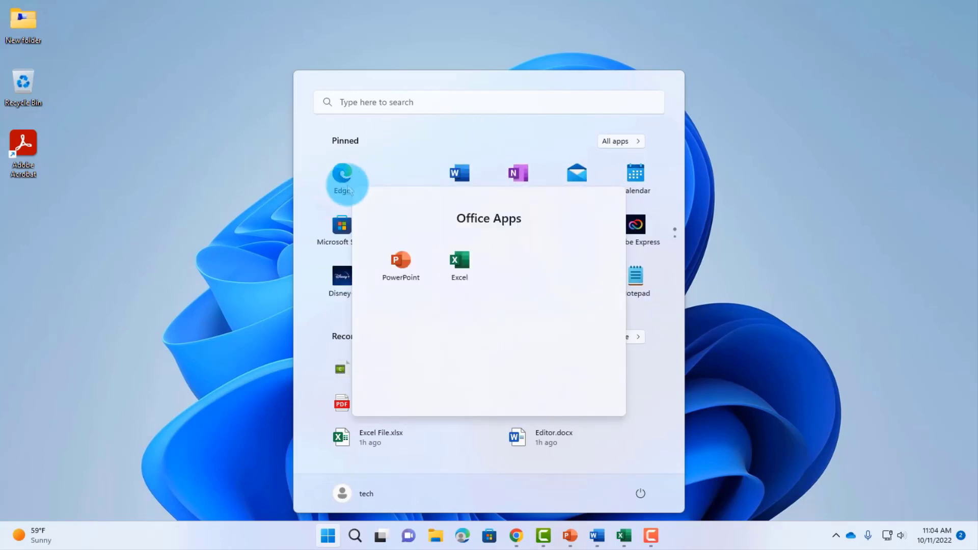
drag(458, 263, 414, 164)
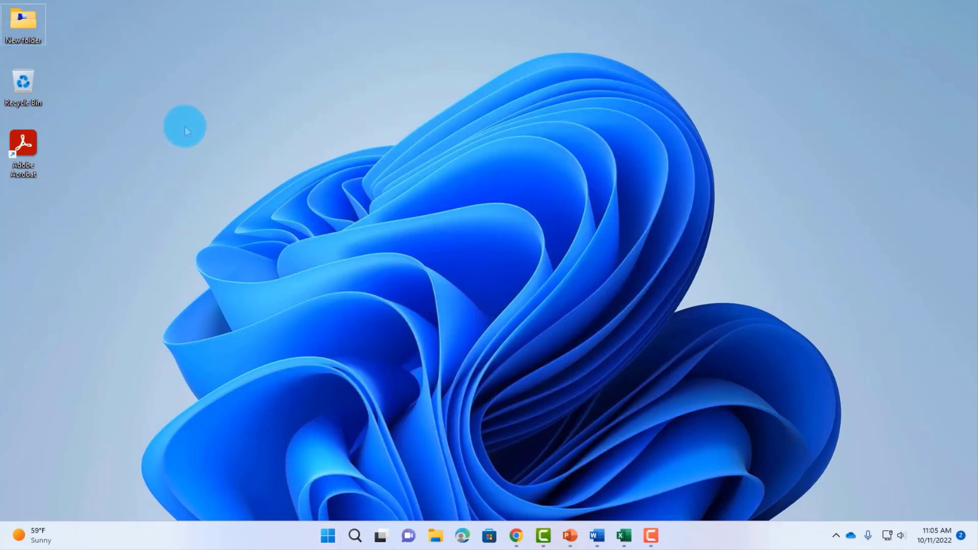
Open the Start page of the Personalization settings from the desktop.
right_click(185, 126)
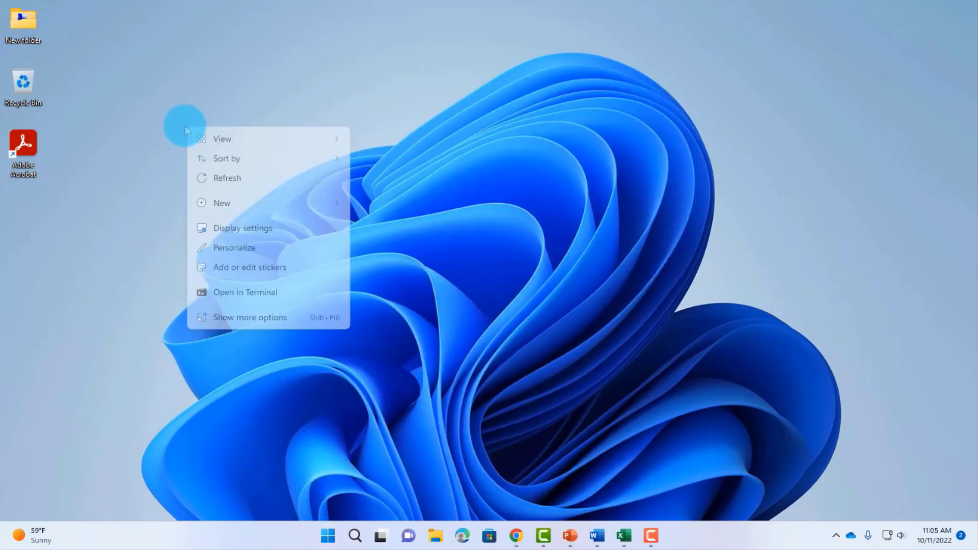
click(232, 248)
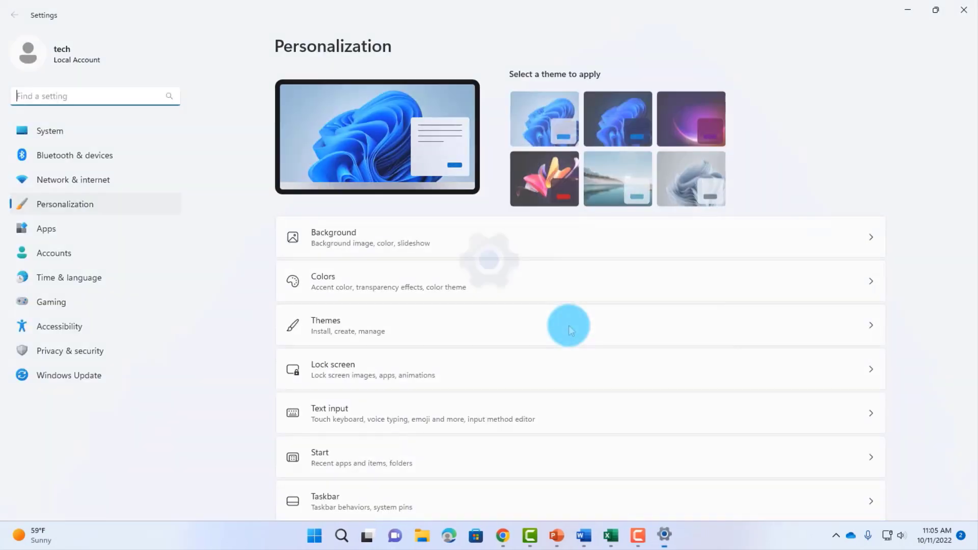
scroll(575, 321, down, 1)
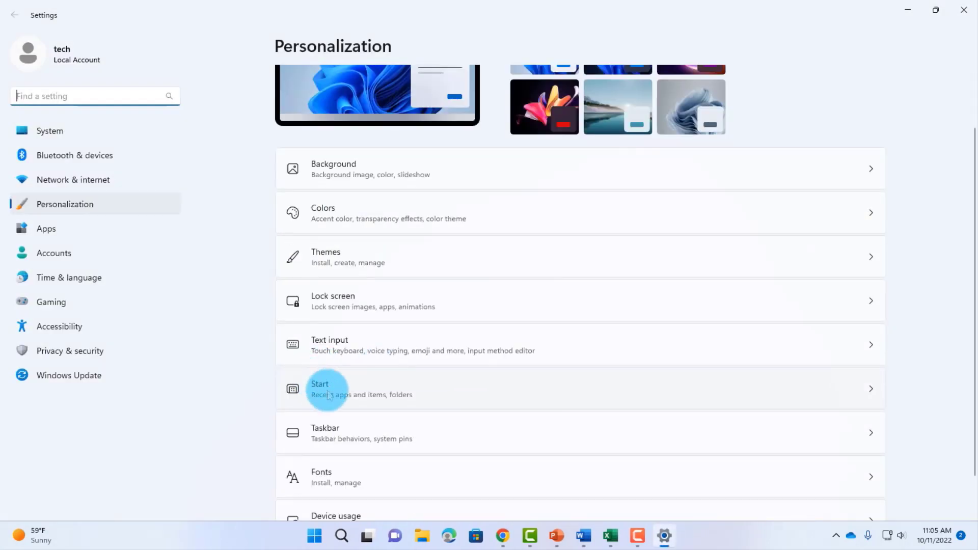
click(386, 399)
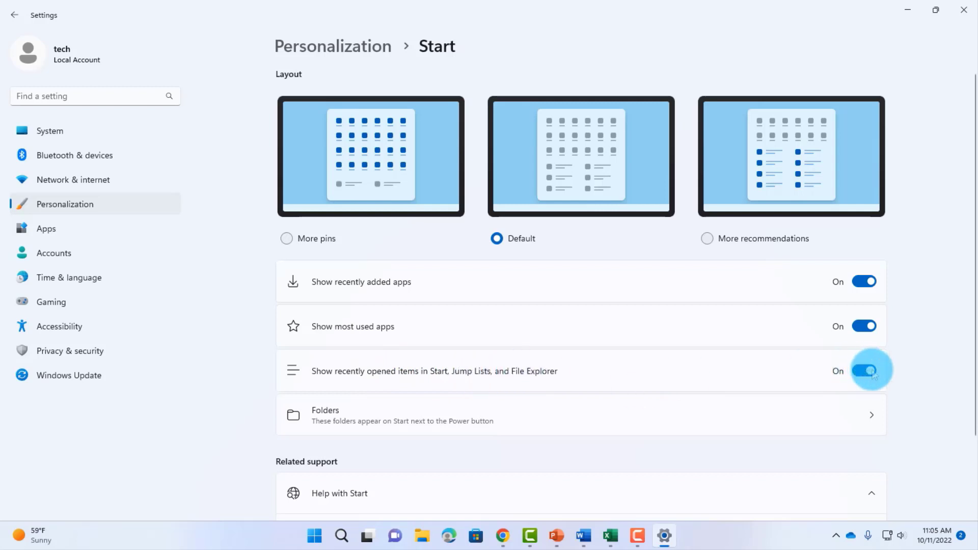
Try the More pins and the More recommendations layouts, viewing the Start menu with each one.
click(284, 241)
click(324, 539)
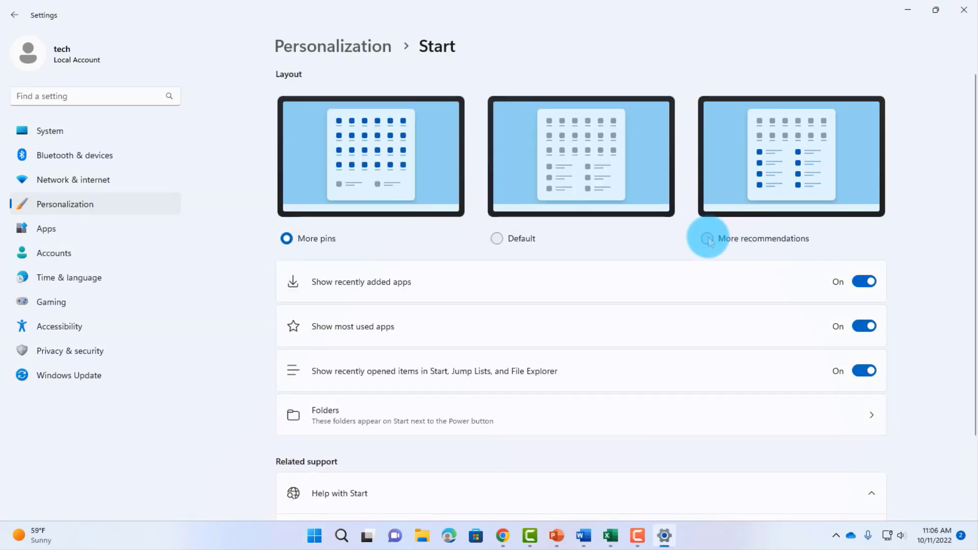
click(707, 238)
click(315, 543)
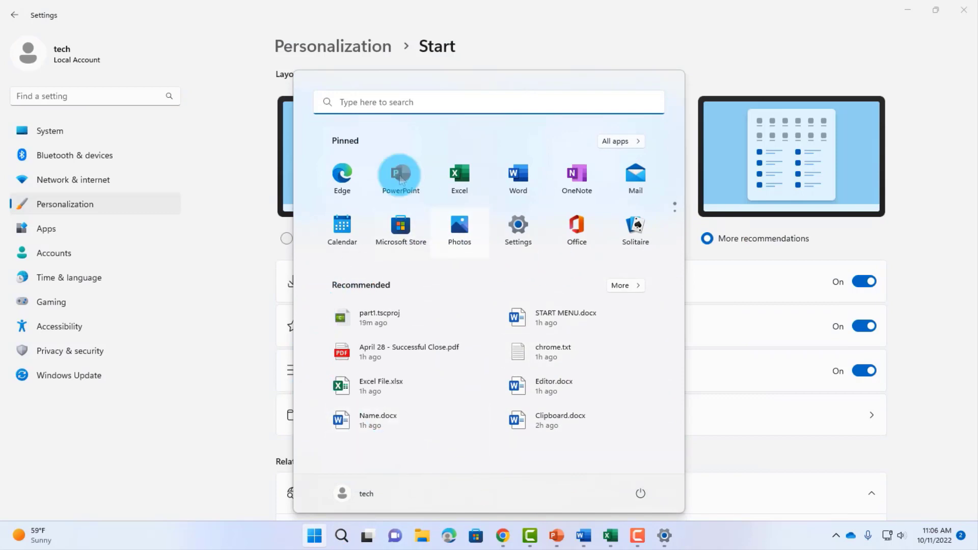
click(692, 214)
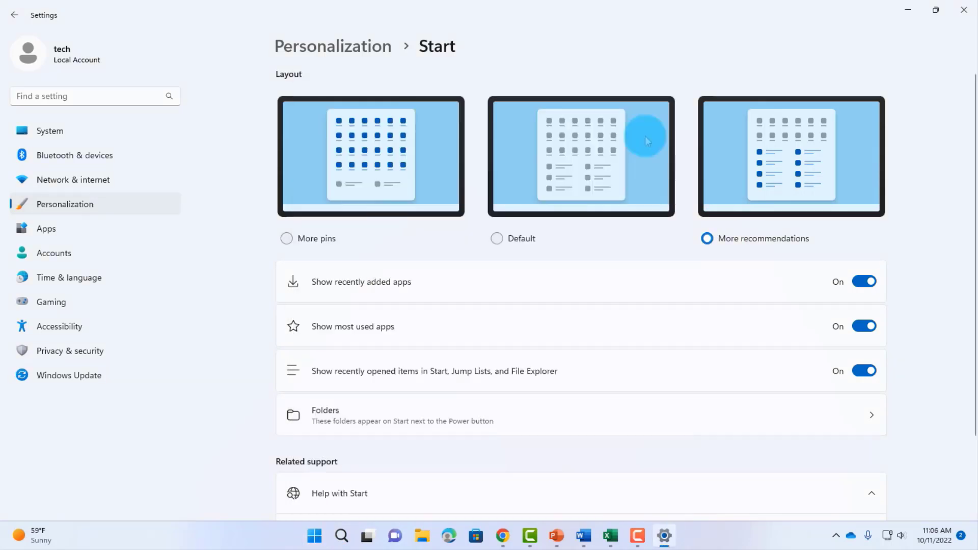
Set the Start layout back to Default and view the Start menu.
click(497, 239)
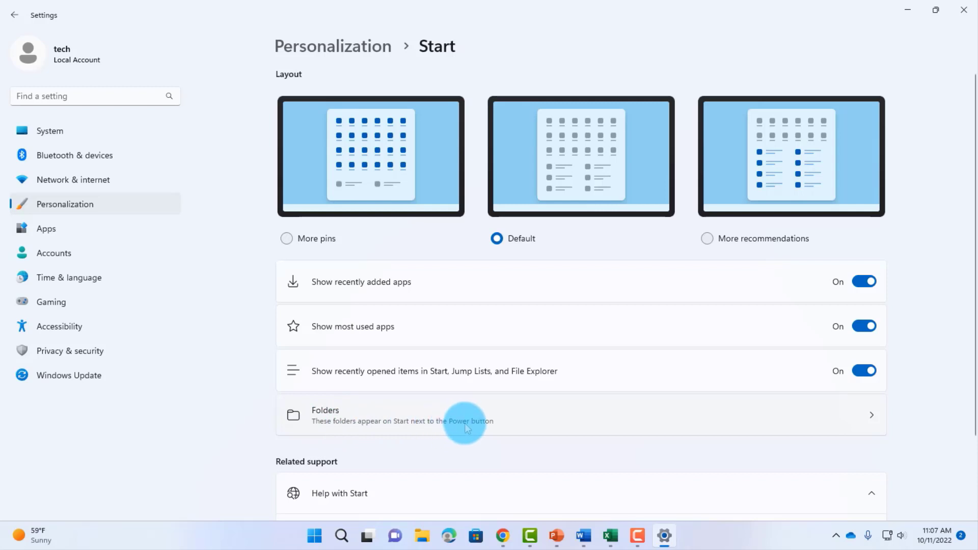
key(super)
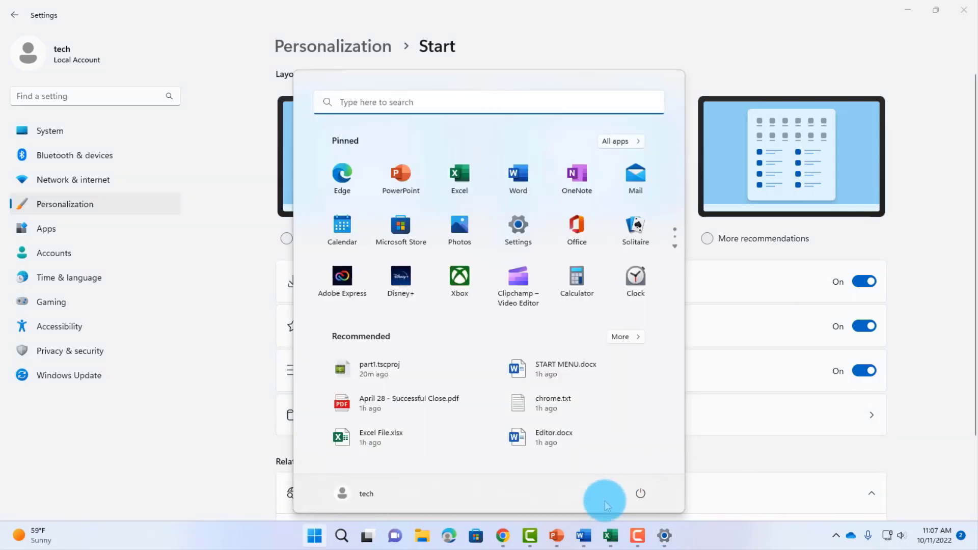
click(927, 448)
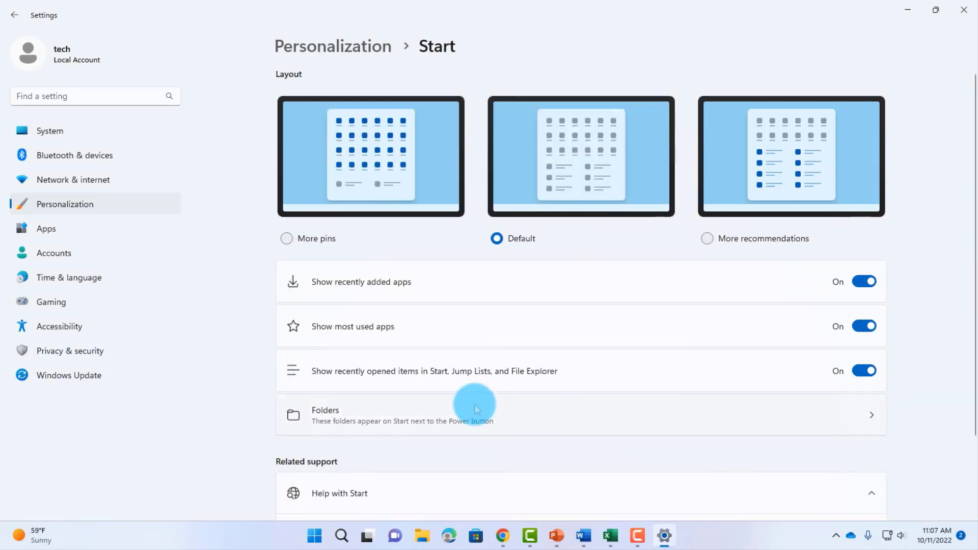
Enable the Settings and File Explorer folders next to the power button on Start, and check the Start menu.
click(466, 415)
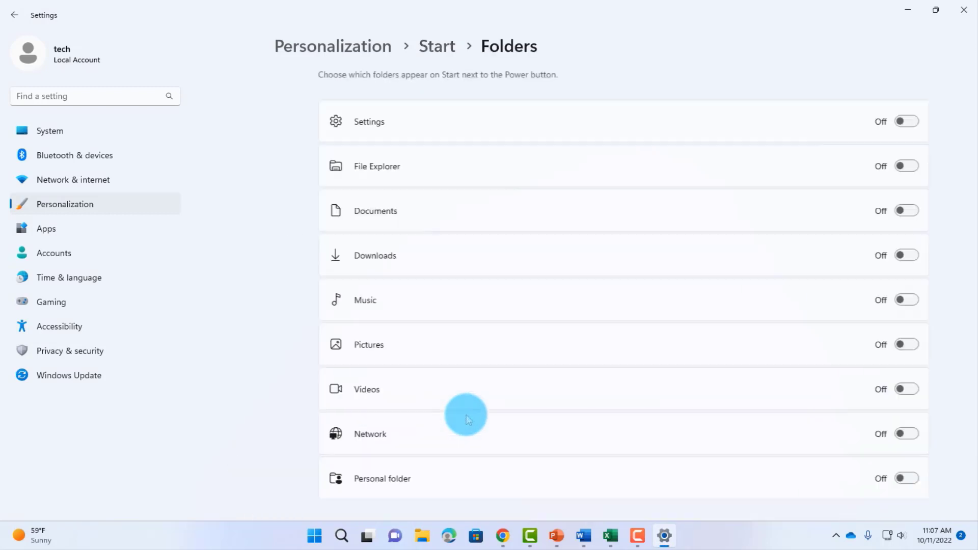
click(315, 536)
click(298, 142)
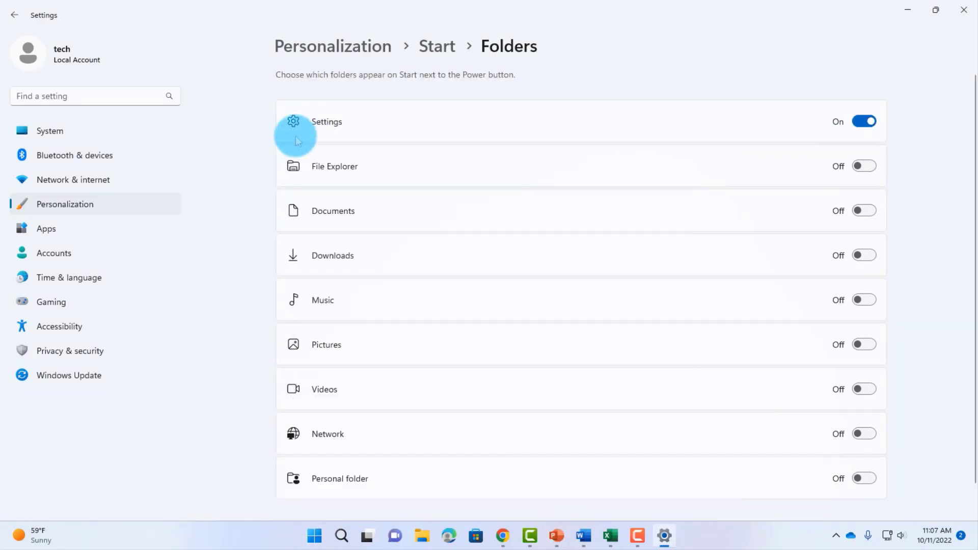
click(872, 170)
click(315, 536)
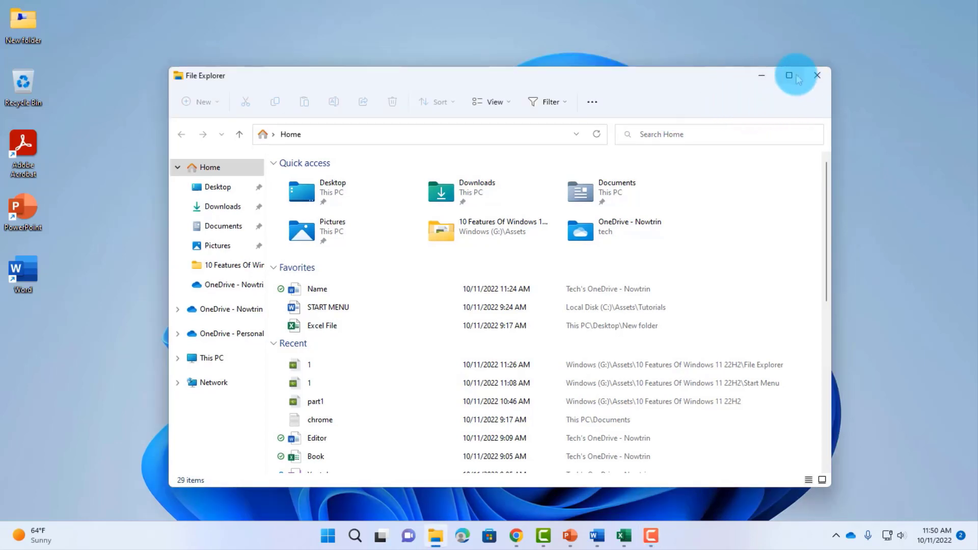
Snap the File Explorer window into the wider left zone of the uneven two-column layout.
mouse_move(790, 80)
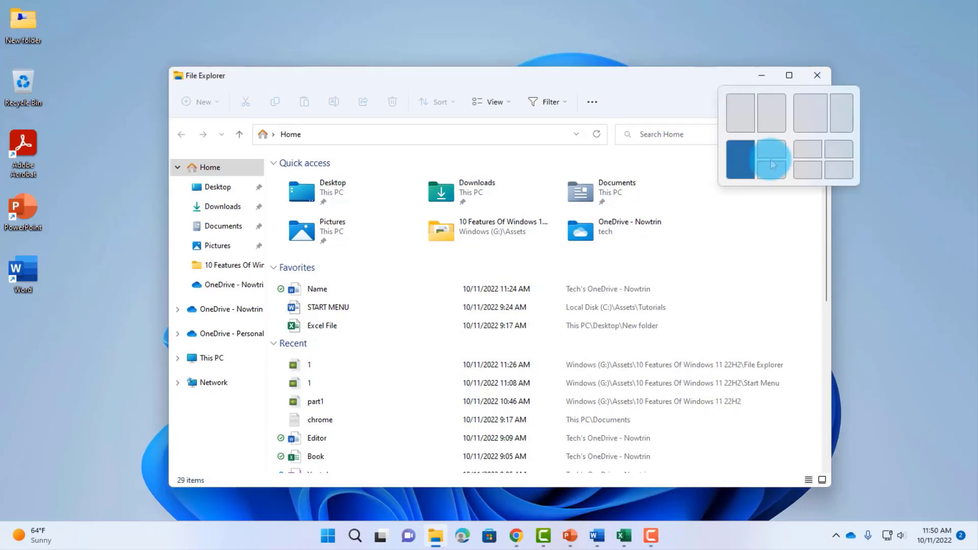
click(807, 113)
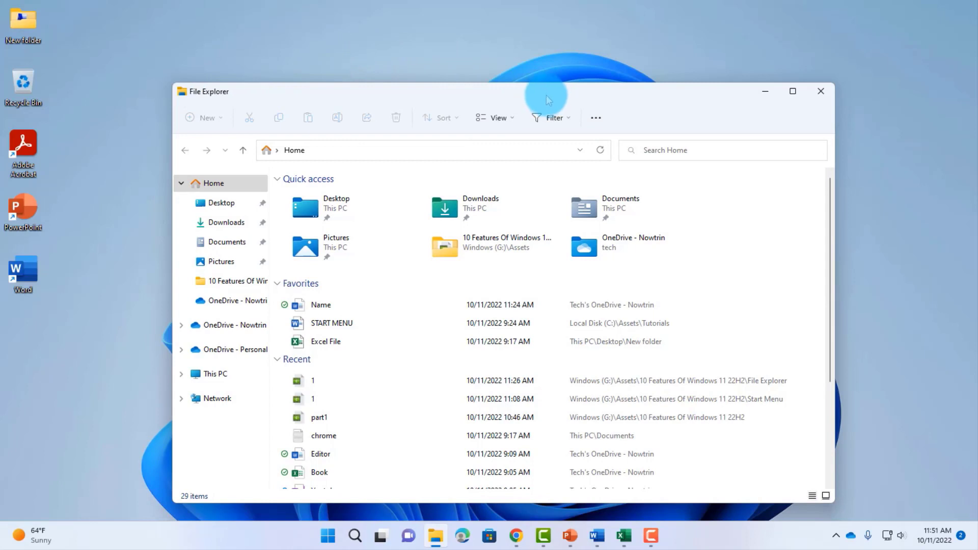
Snap File Explorer into the upper-right zone of the three-window layout, with Word filling the left half and the Wikipedia Chrome window the lower right.
drag(548, 99, 540, 33)
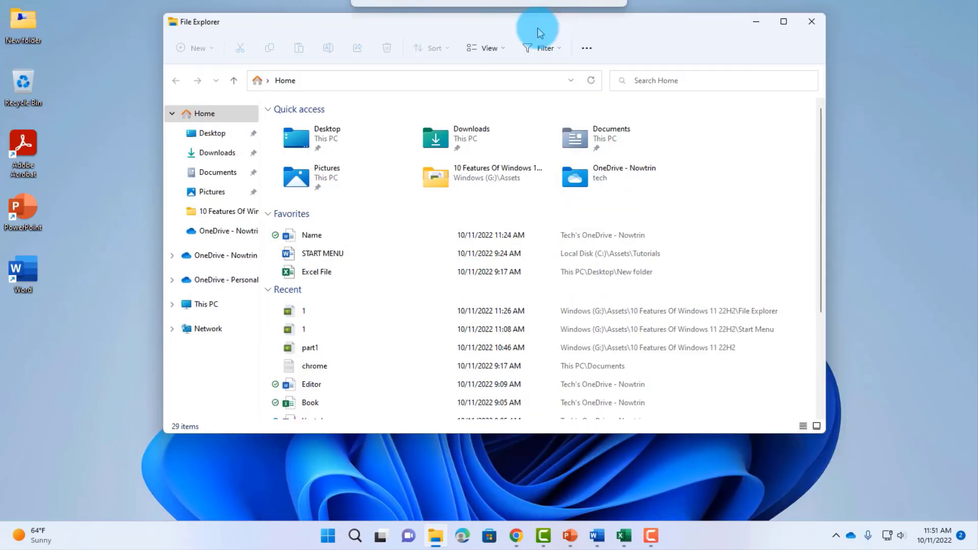
drag(538, 28, 589, 22)
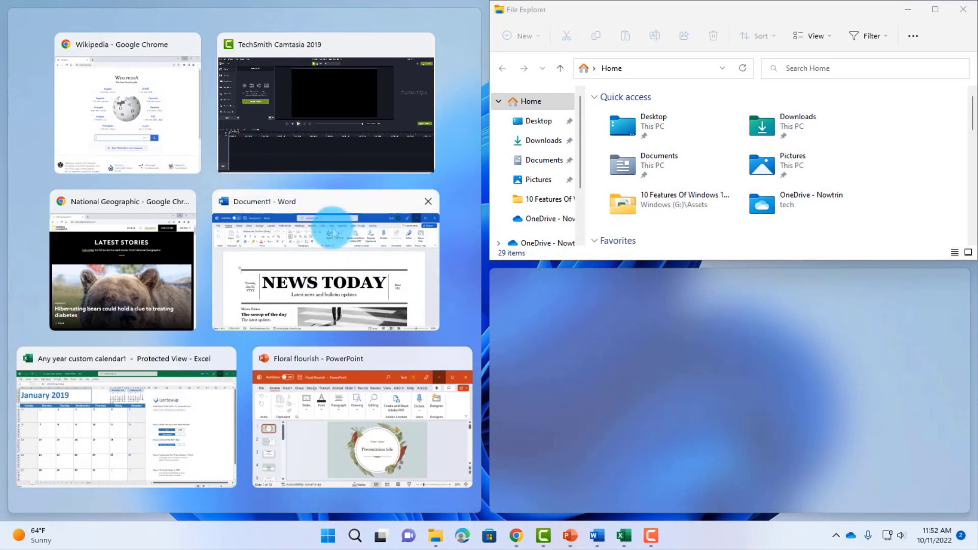
click(348, 241)
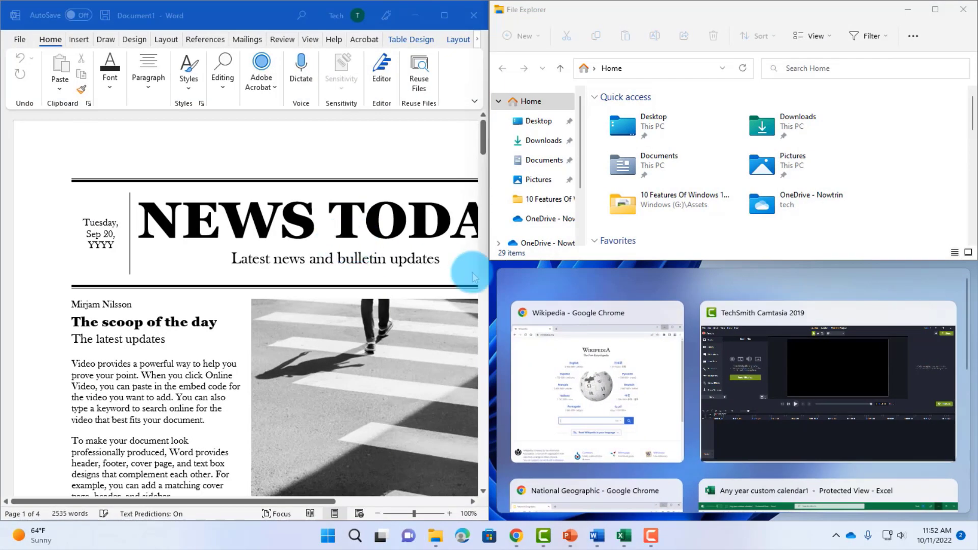
click(637, 336)
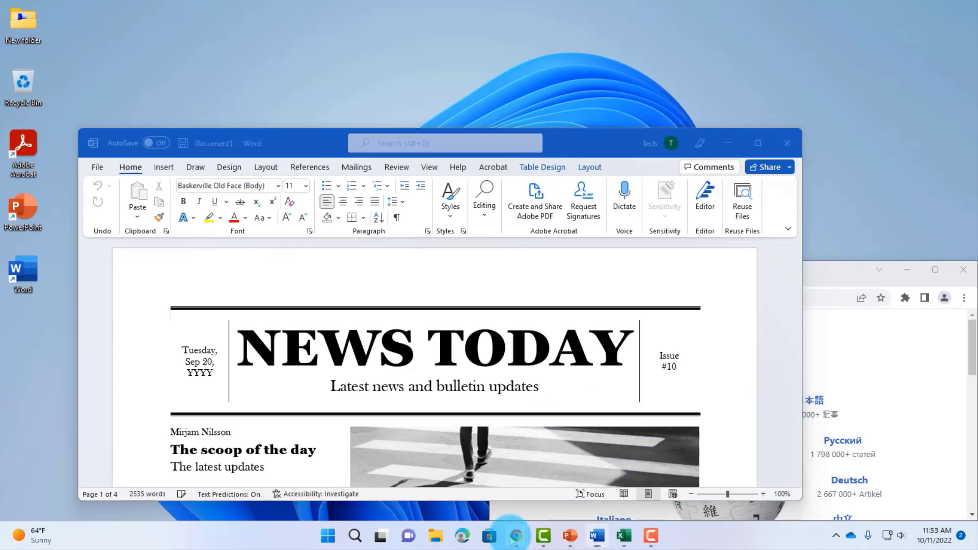
Bring the Wikipedia Chrome window forward and reposition it and the Word window on the desktop.
click(812, 289)
drag(793, 280, 755, 275)
drag(555, 140, 608, 49)
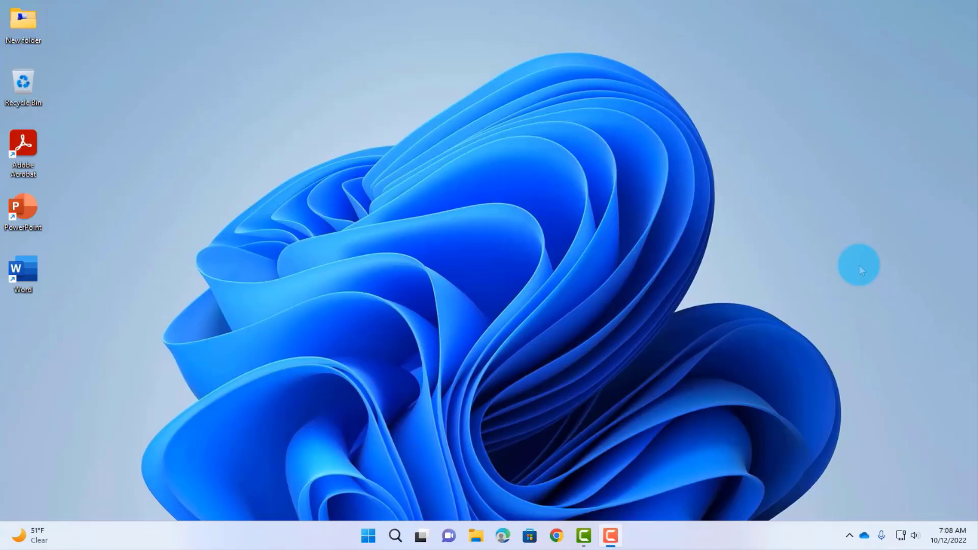
Open the accessibility settings for captions and turn on Live captions.
right_click(305, 130)
click(352, 249)
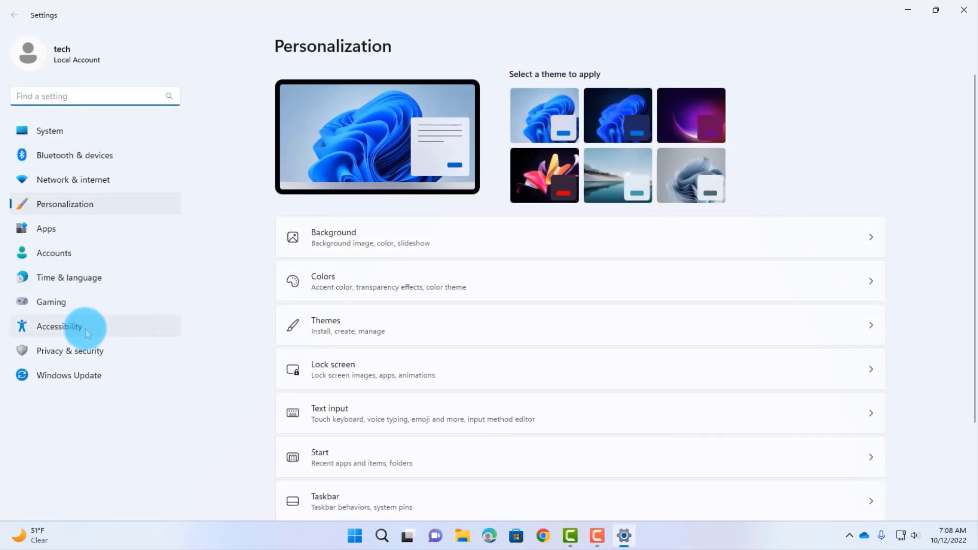
click(85, 329)
scroll(551, 201, down, 3)
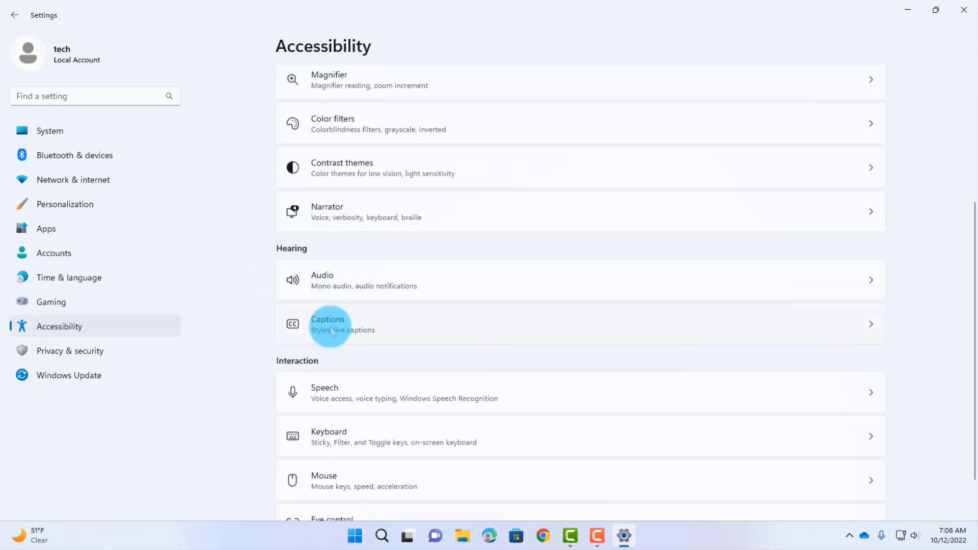
click(587, 328)
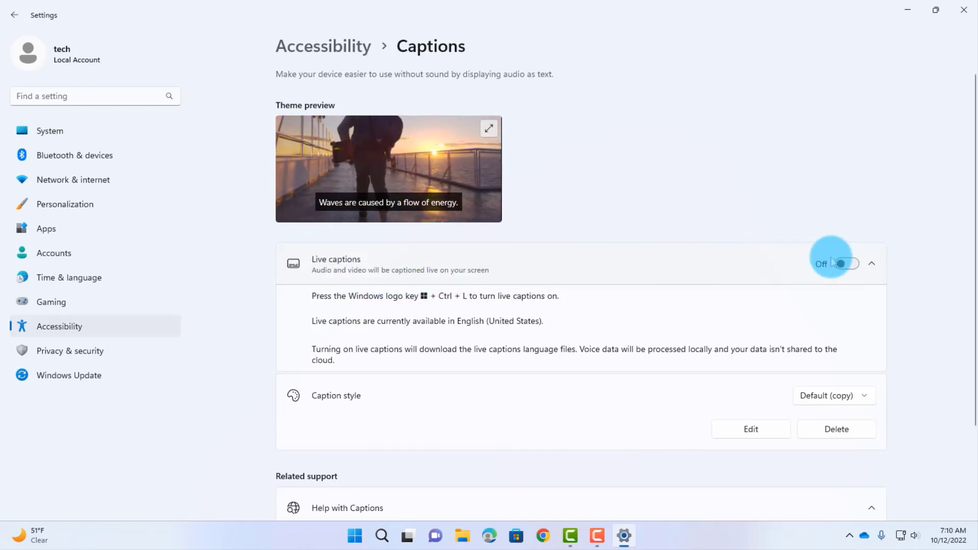
click(847, 263)
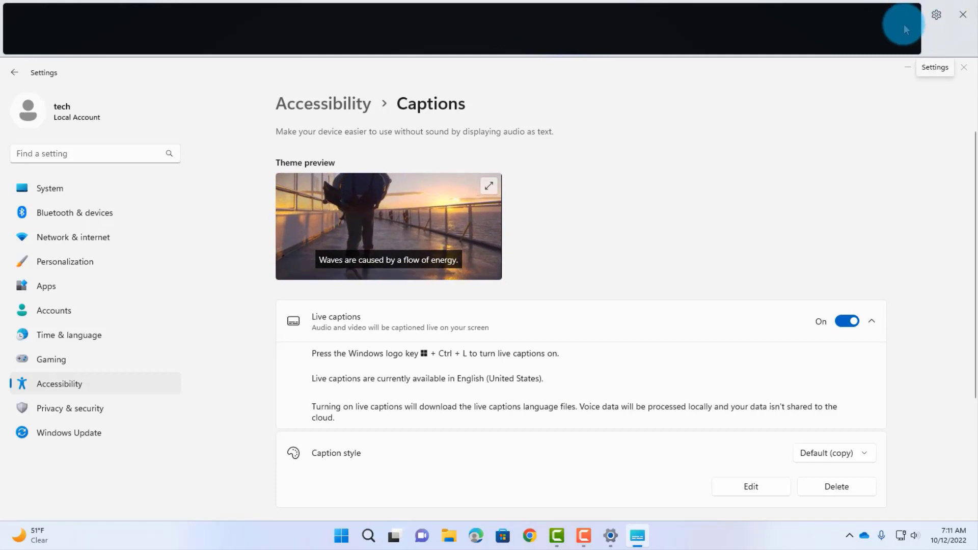
Set the live captions position to Bottom.
click(938, 16)
mouse_move(901, 73)
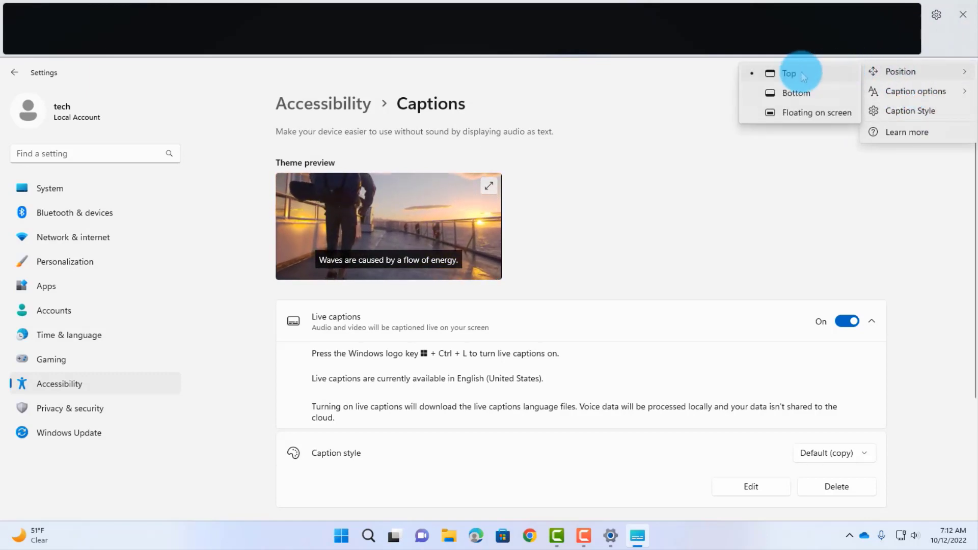
click(796, 92)
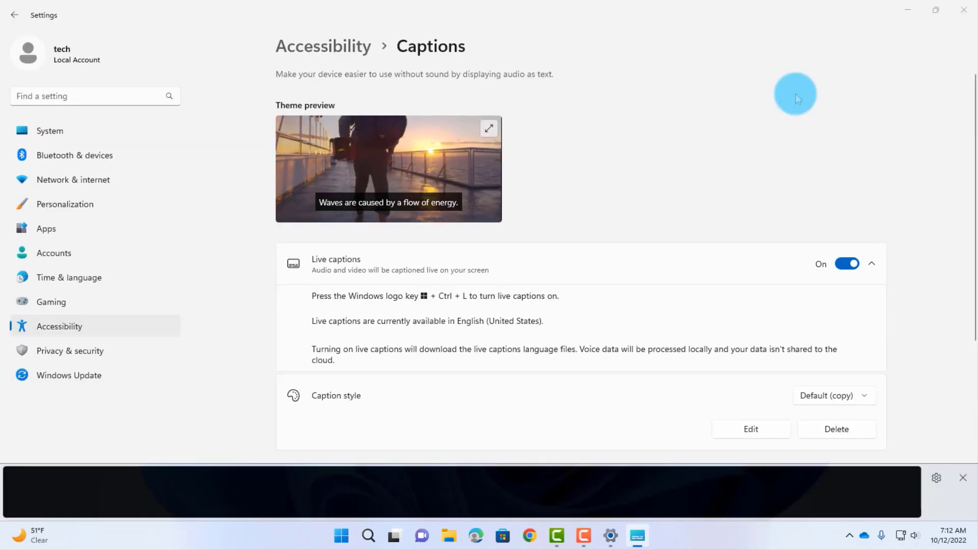
Set the live captions position to Floating on screen and move the caption window up near the screen's upper edge.
click(936, 478)
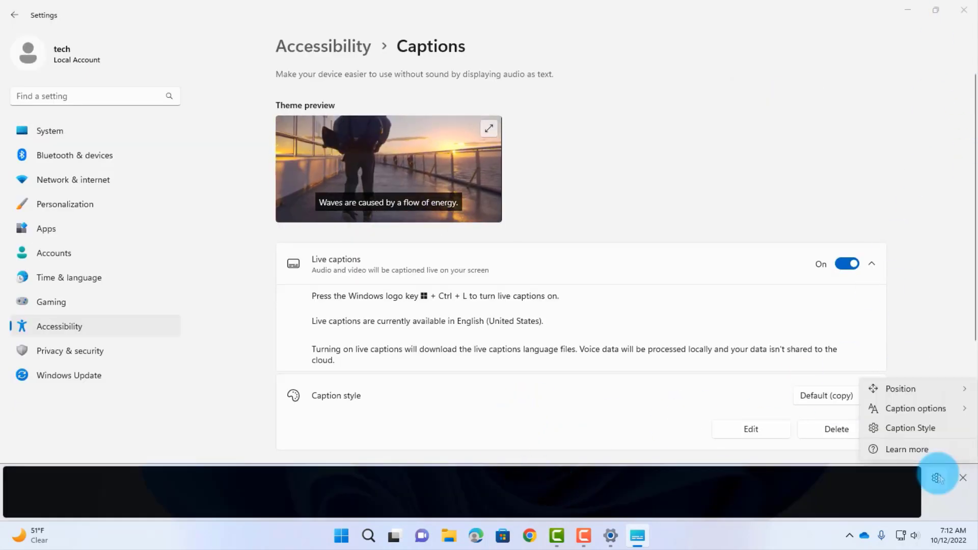
mouse_move(869, 388)
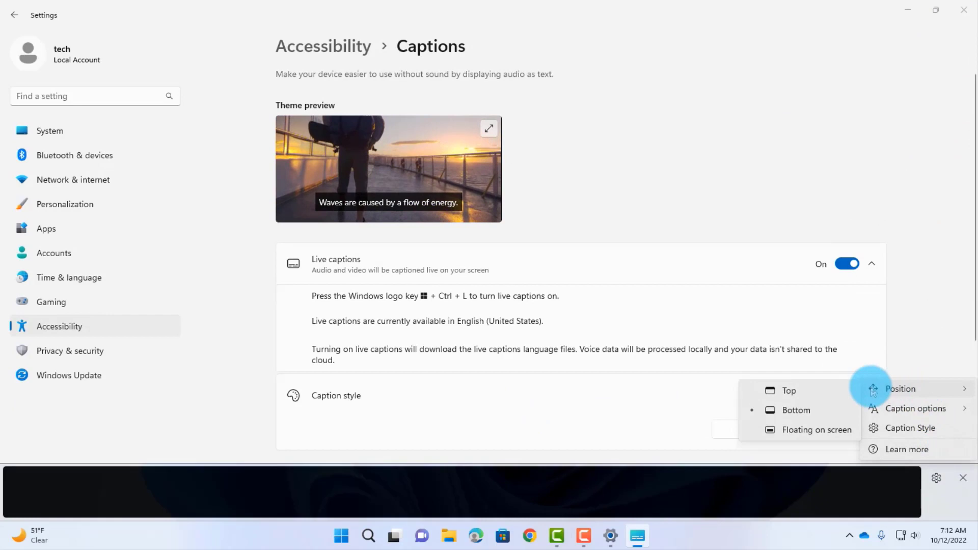
click(833, 433)
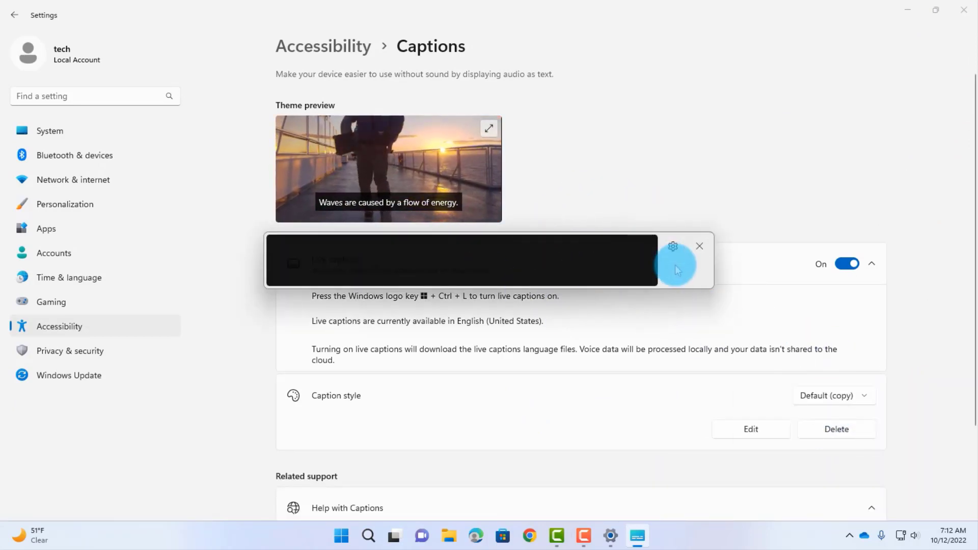
drag(679, 267, 631, 61)
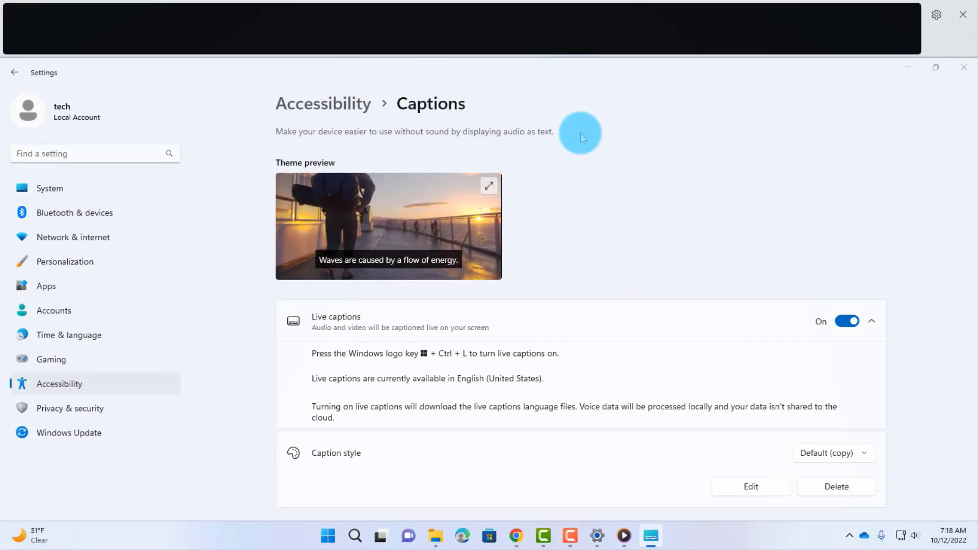
Switch to Media Player, play the Google credential provider video to test live captions, and close the player.
click(624, 535)
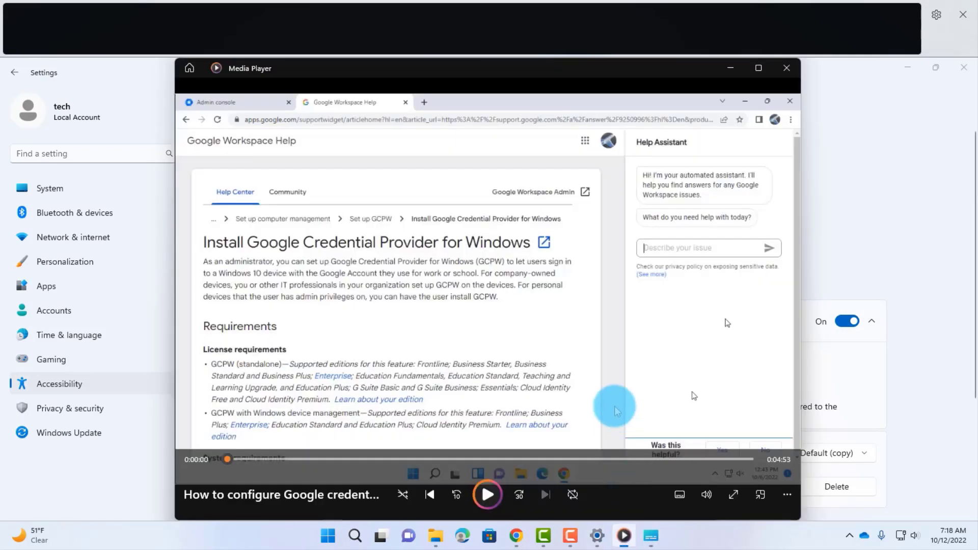
click(489, 495)
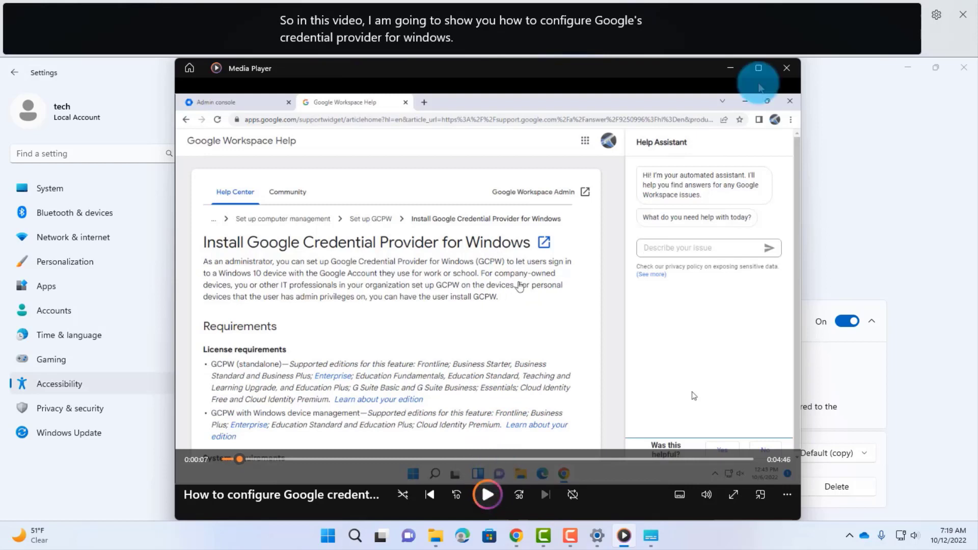
click(785, 69)
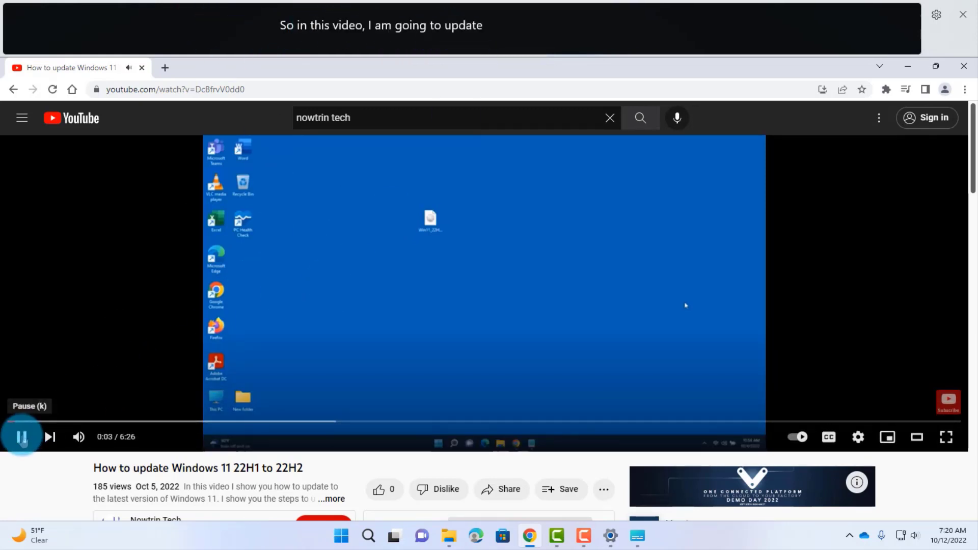
Pause the YouTube video about updating Windows 11 and minimize the Chrome window.
click(22, 436)
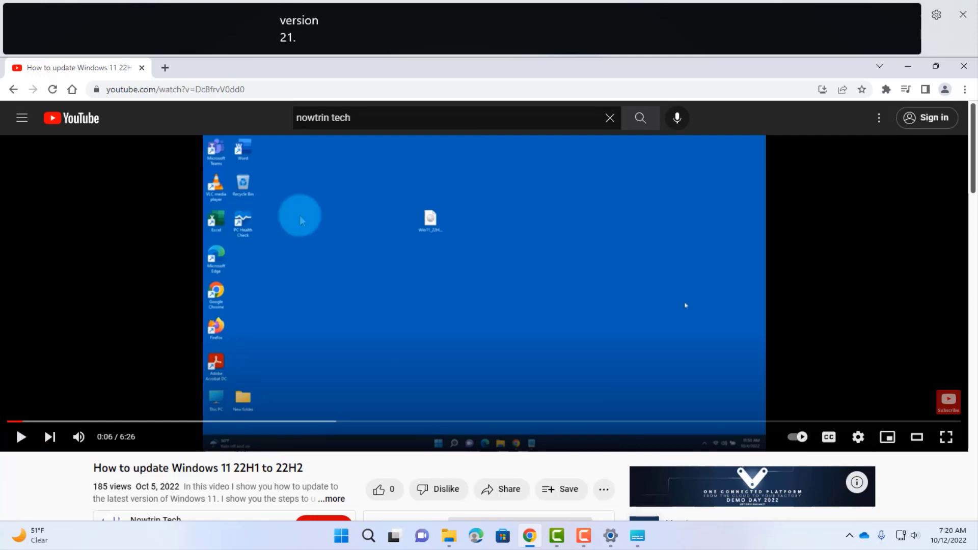
click(908, 67)
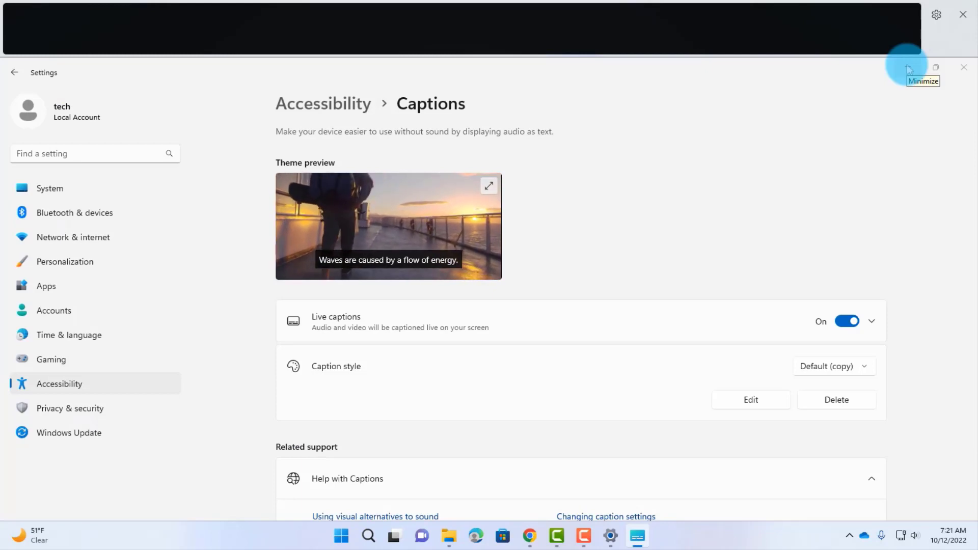
Enable the Include microphone audio option for live captions.
click(938, 16)
click(942, 93)
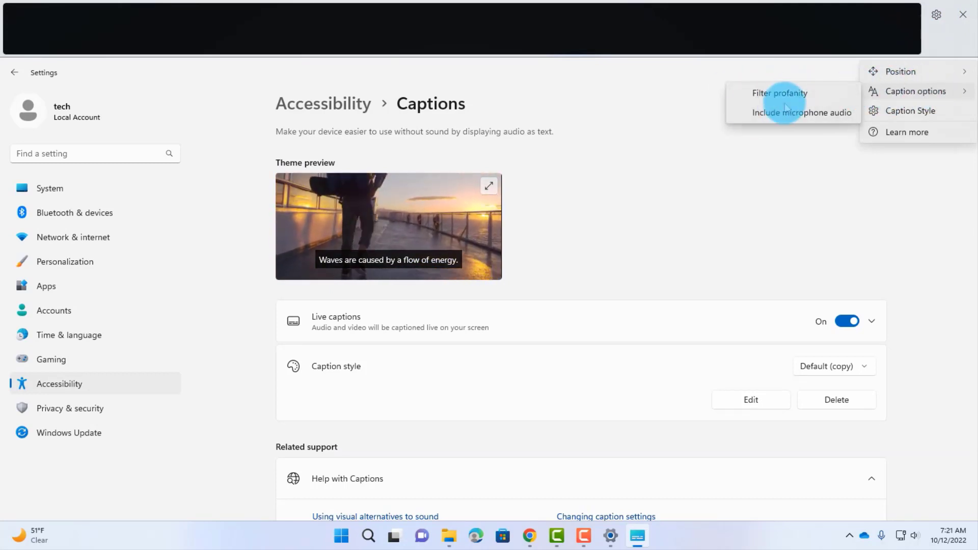
click(818, 115)
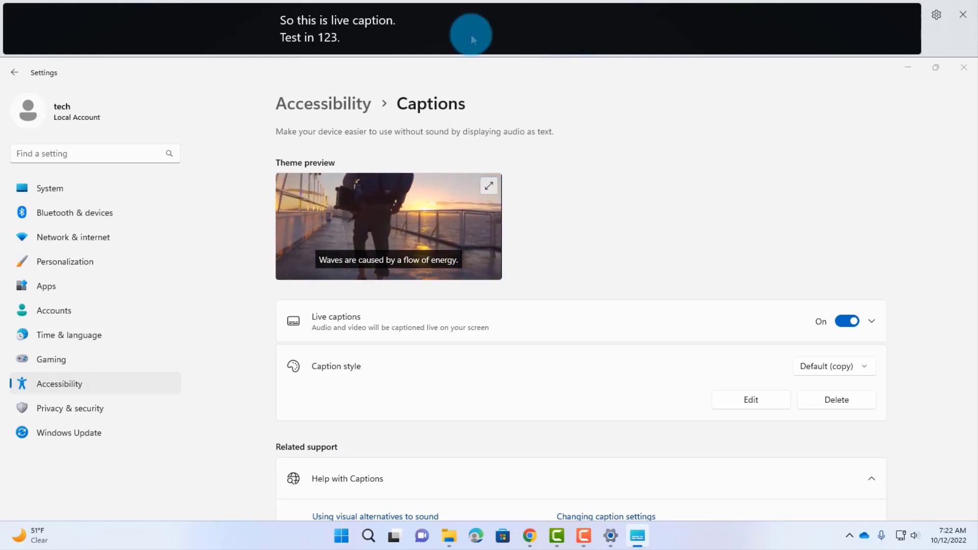
Edit the Default (copy) caption style to use red text on a yellow background.
scroll(469, 246, down, 1)
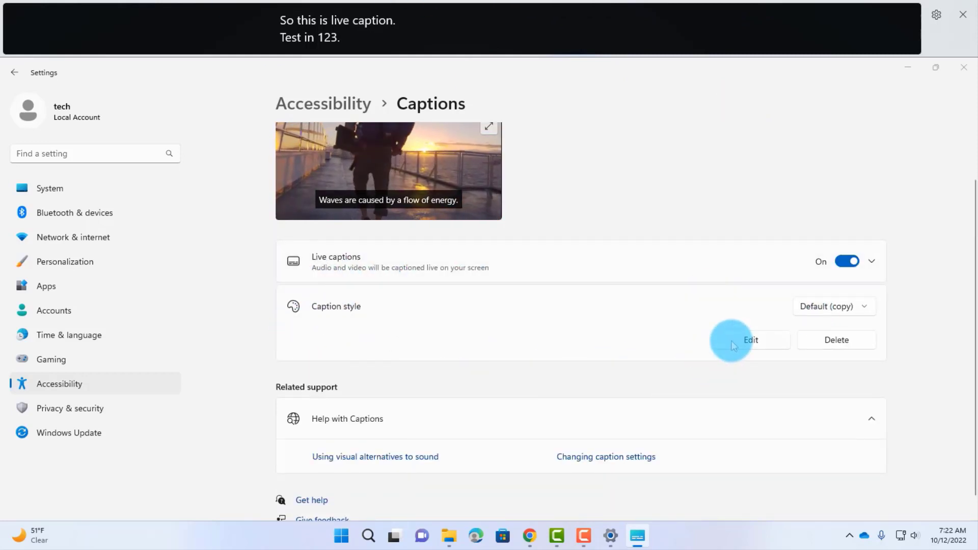
click(769, 340)
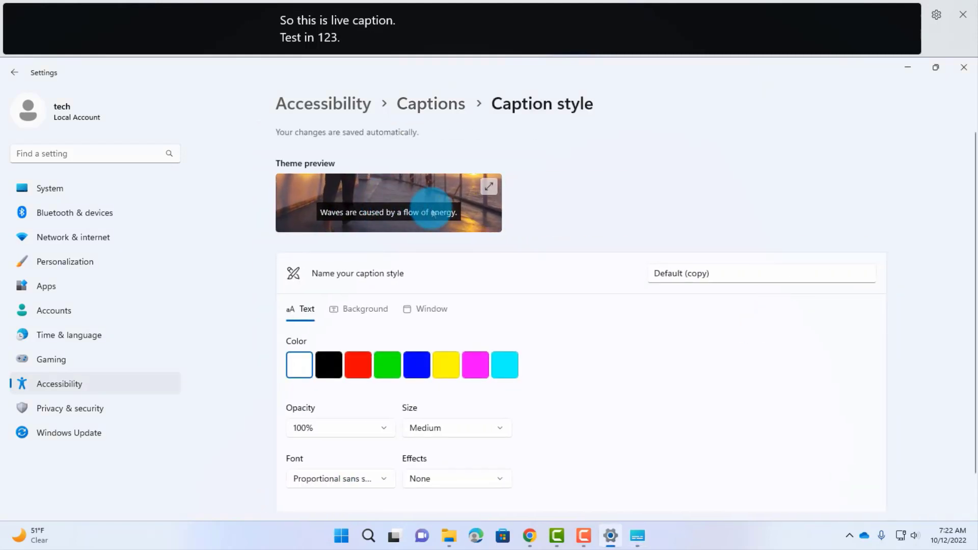
click(363, 309)
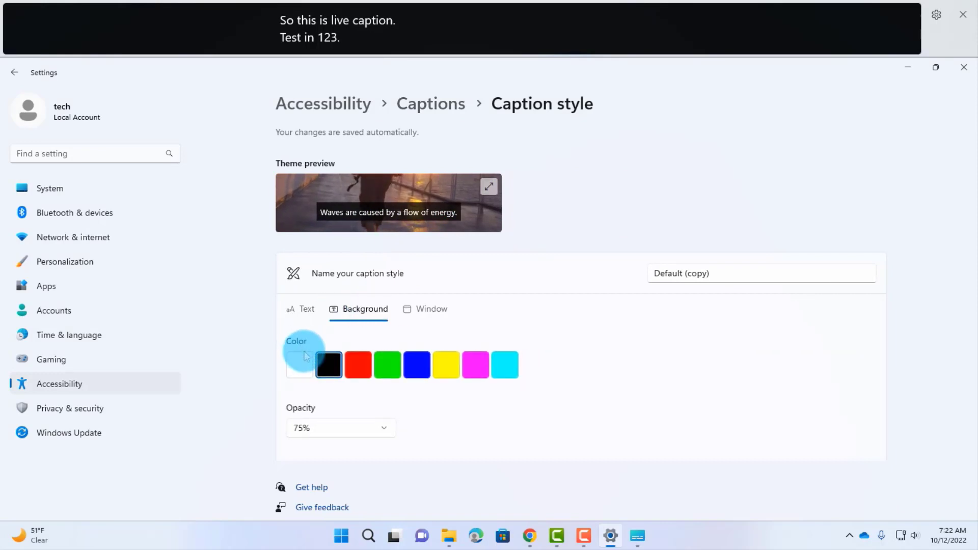
click(307, 309)
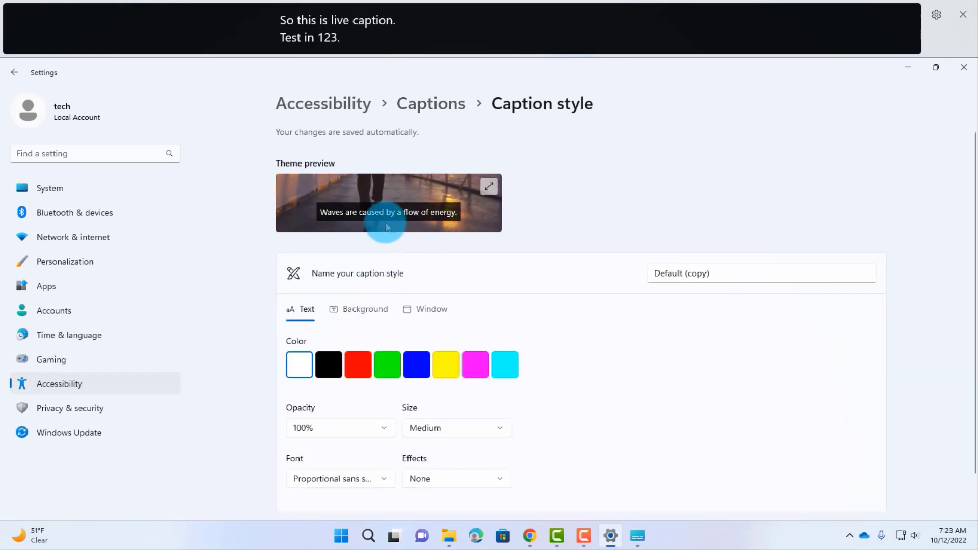
click(357, 366)
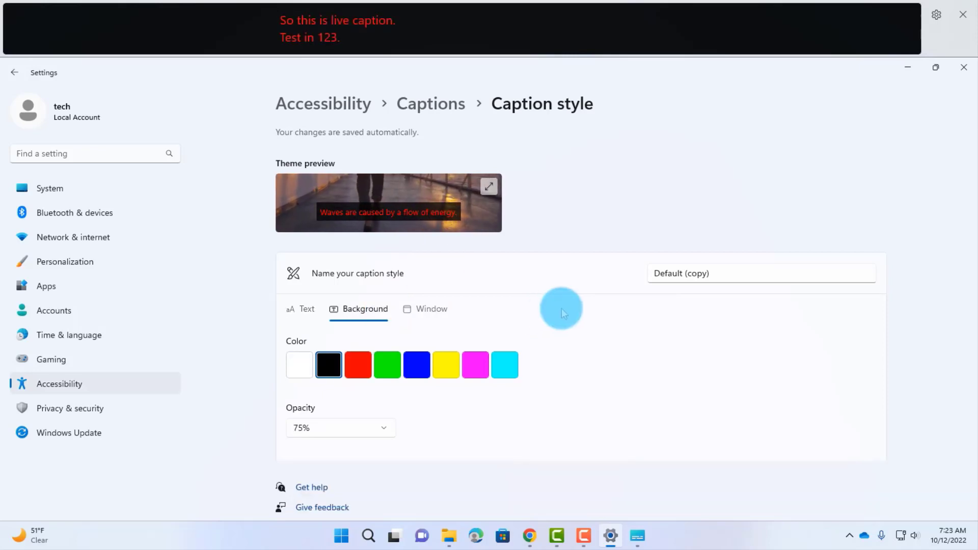
click(445, 371)
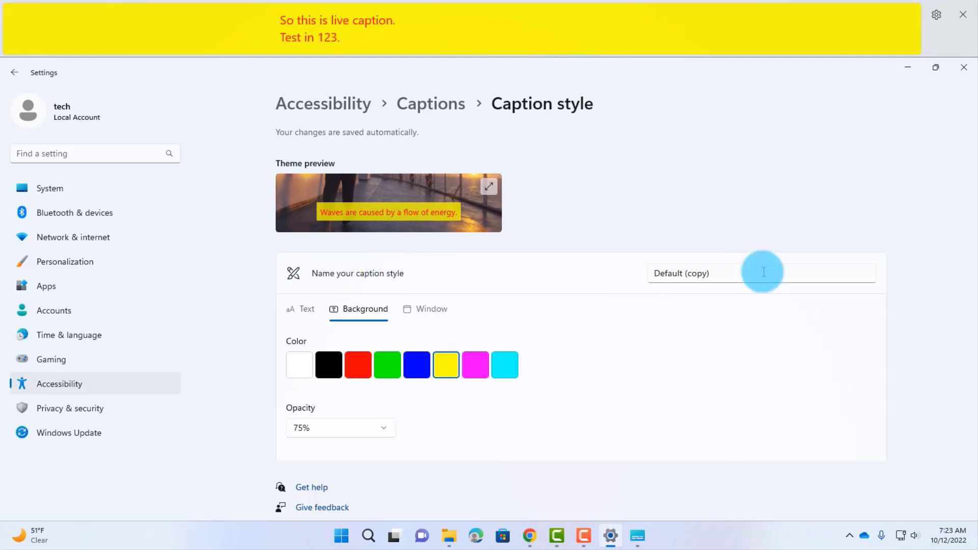
Rename the caption style as Yellow and return to the Captions settings page.
drag(763, 272, 632, 216)
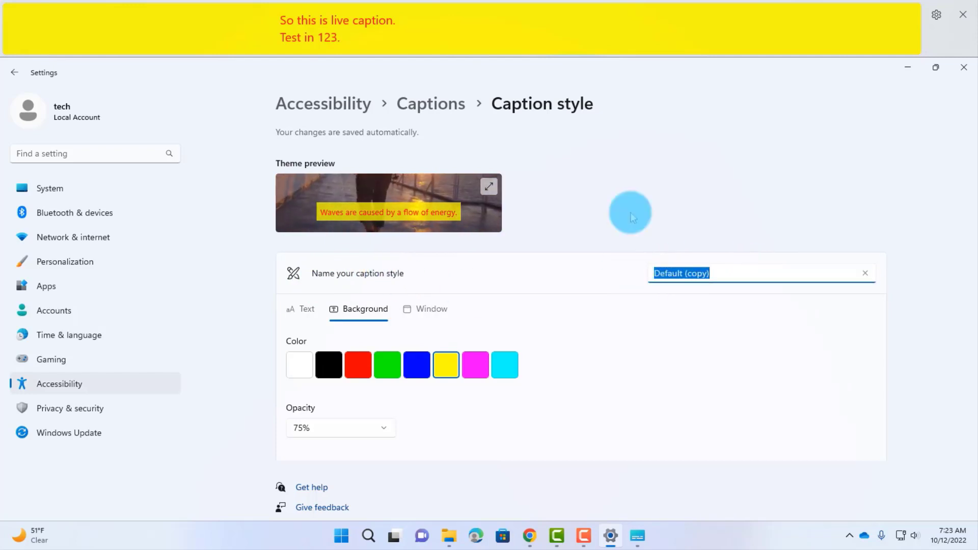
text(Yellow)
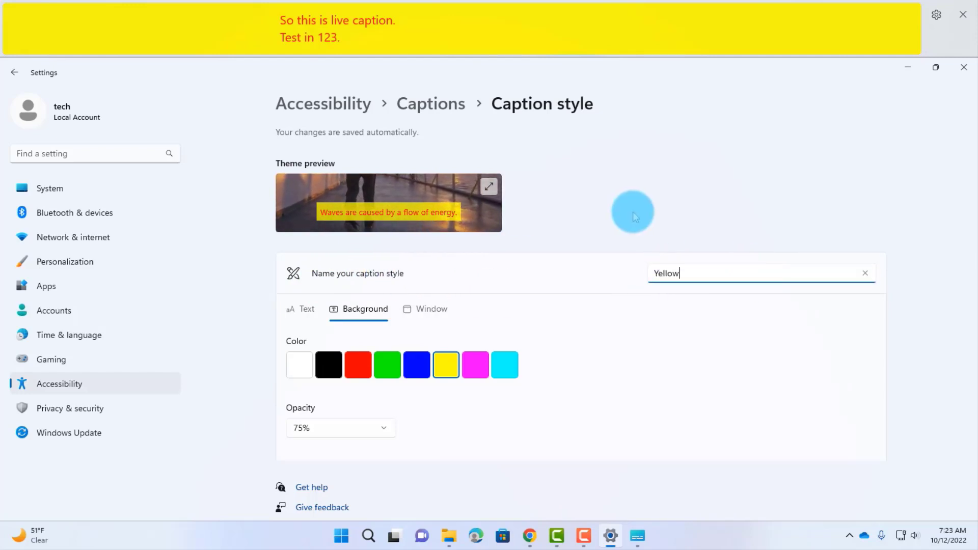
click(428, 113)
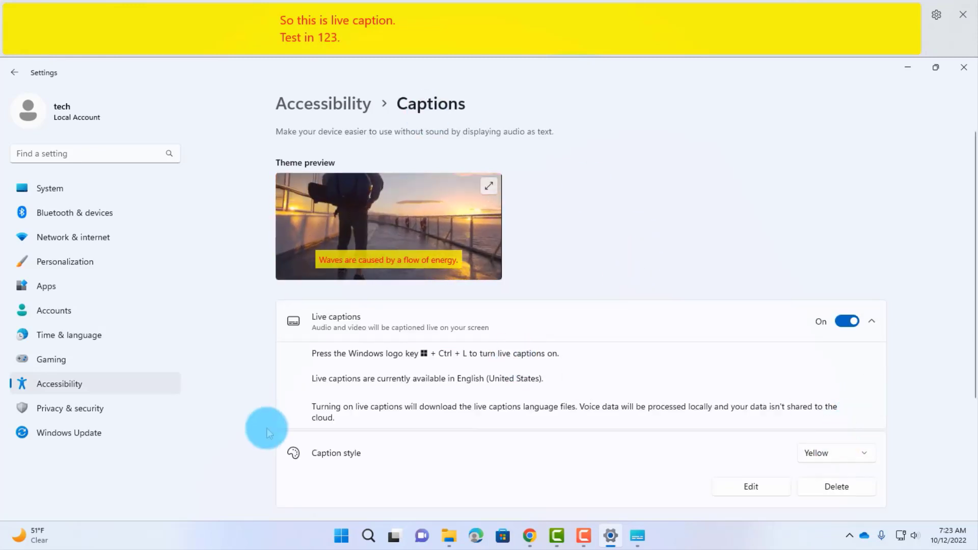
Try the Large text and Small caps caption styles, and reselect the Yellow style.
scroll(928, 329, down, 2)
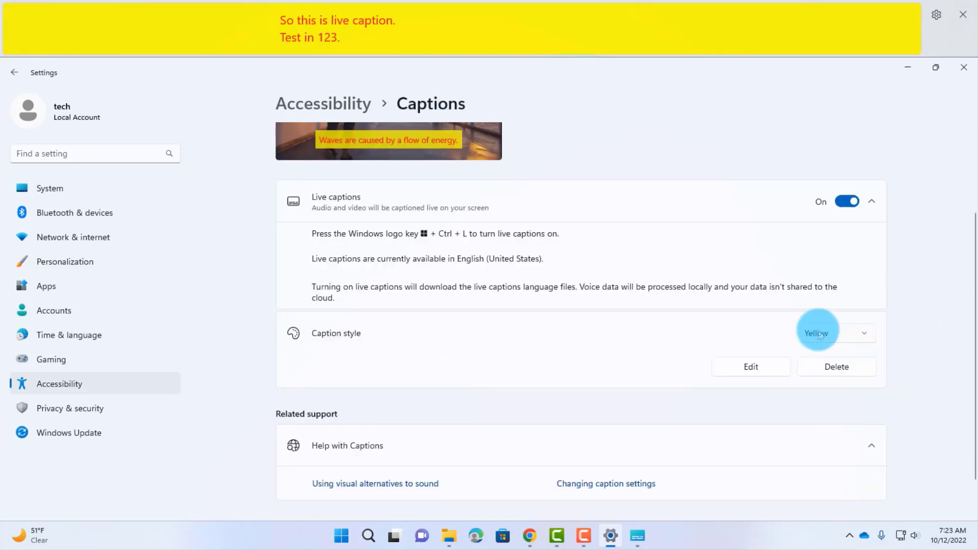
click(844, 338)
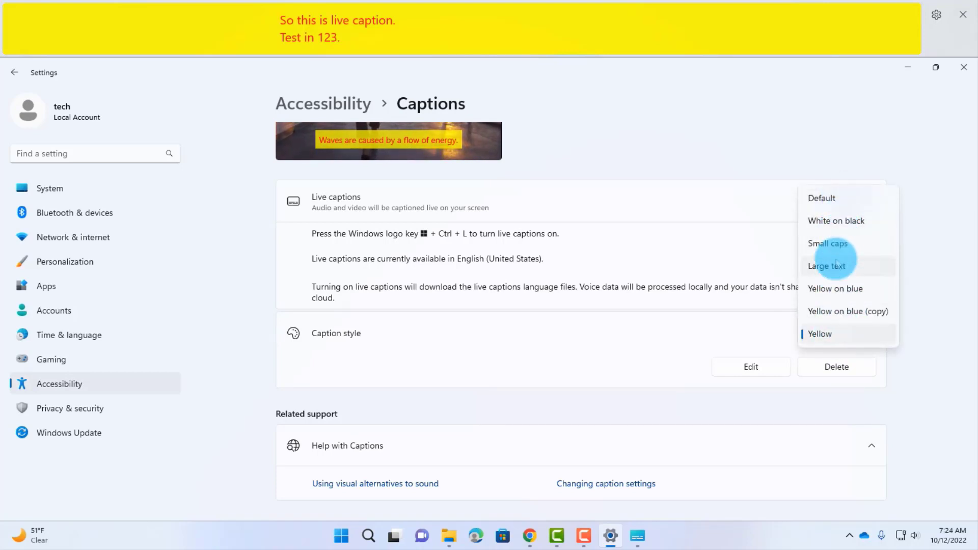
click(835, 266)
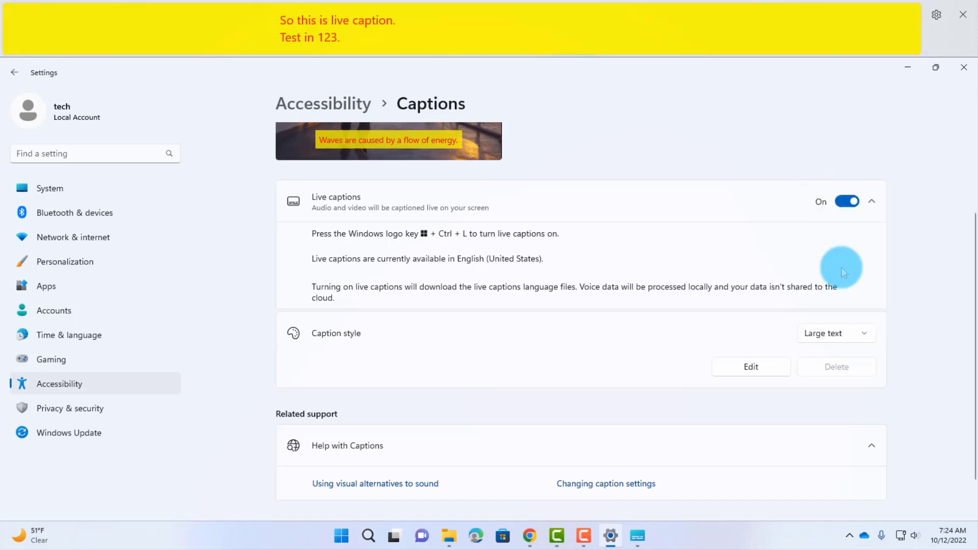
click(843, 333)
click(865, 310)
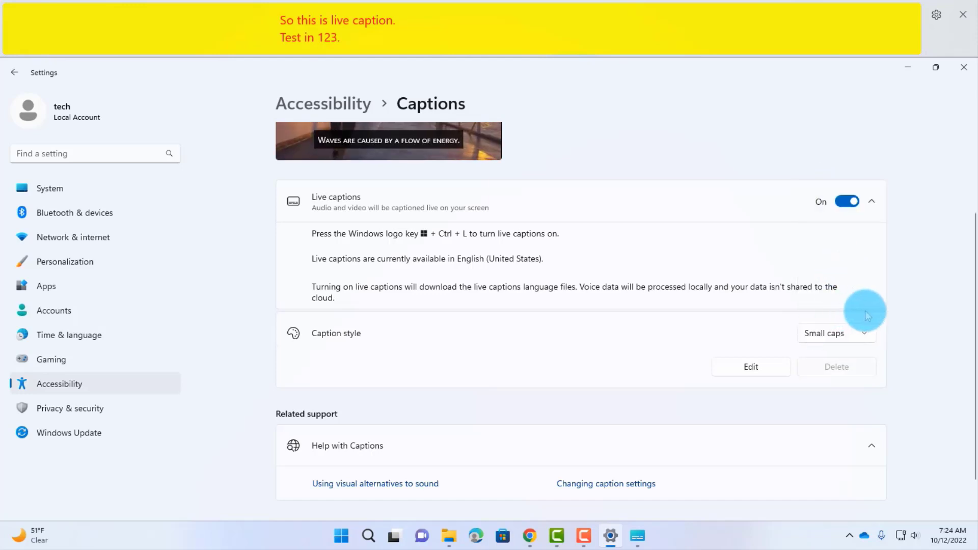
click(842, 330)
click(815, 379)
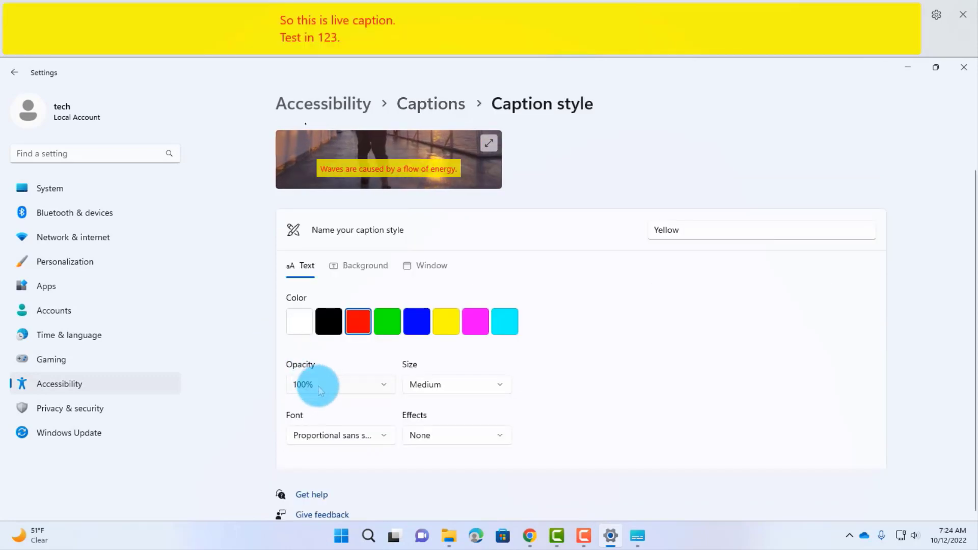
Set the Yellow caption style's text opacity to 25% and its size to Large.
click(319, 388)
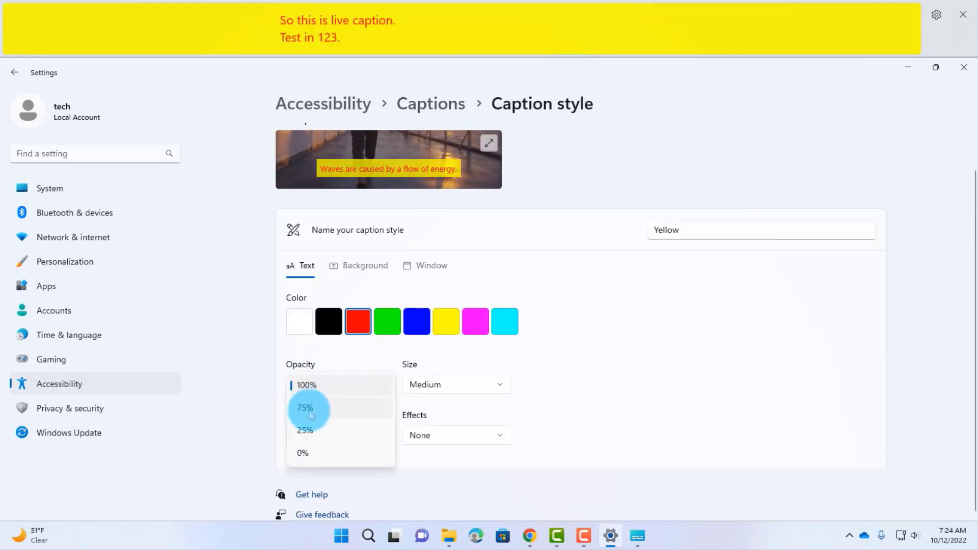
click(316, 436)
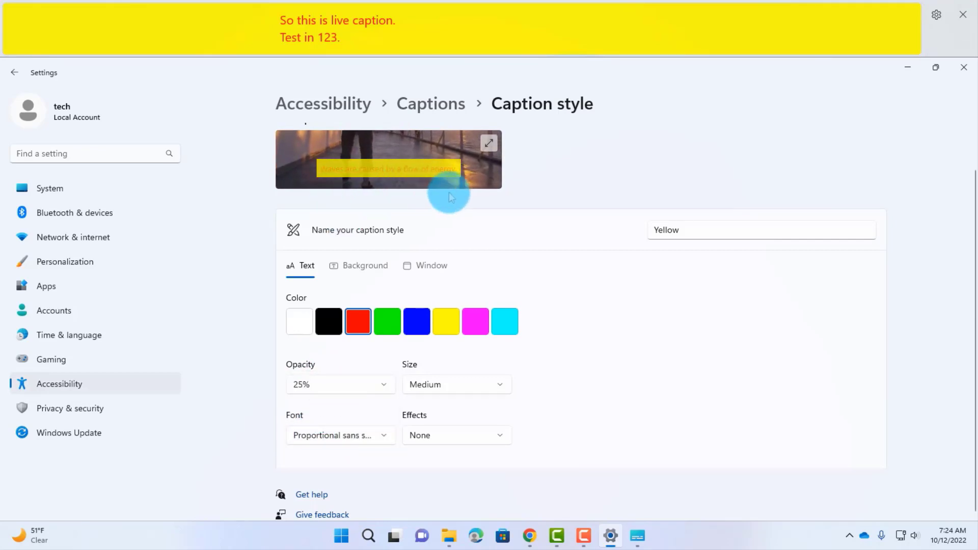
click(415, 386)
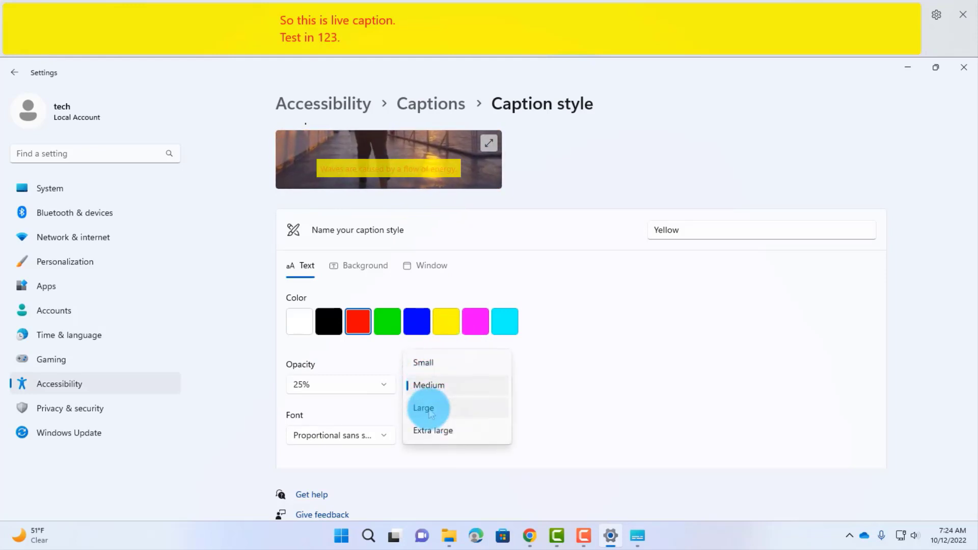
click(427, 408)
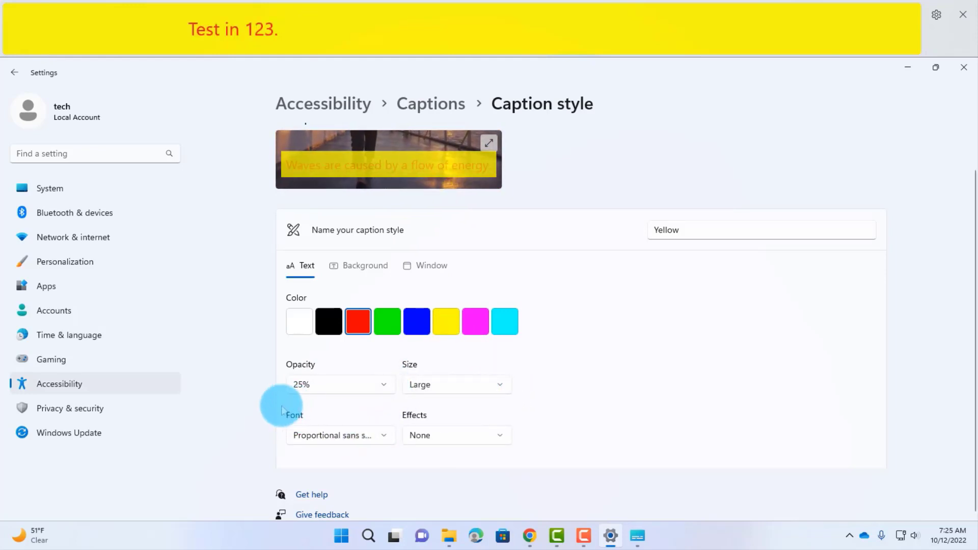
Try the Uniform text effect on the Yellow caption style, settle on Raised, and enlarge the theme preview.
click(350, 434)
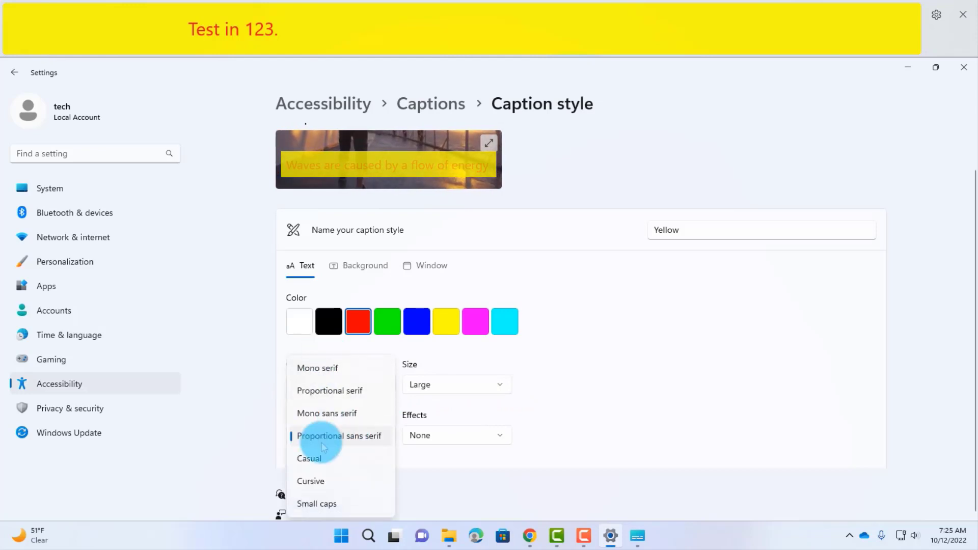
click(517, 443)
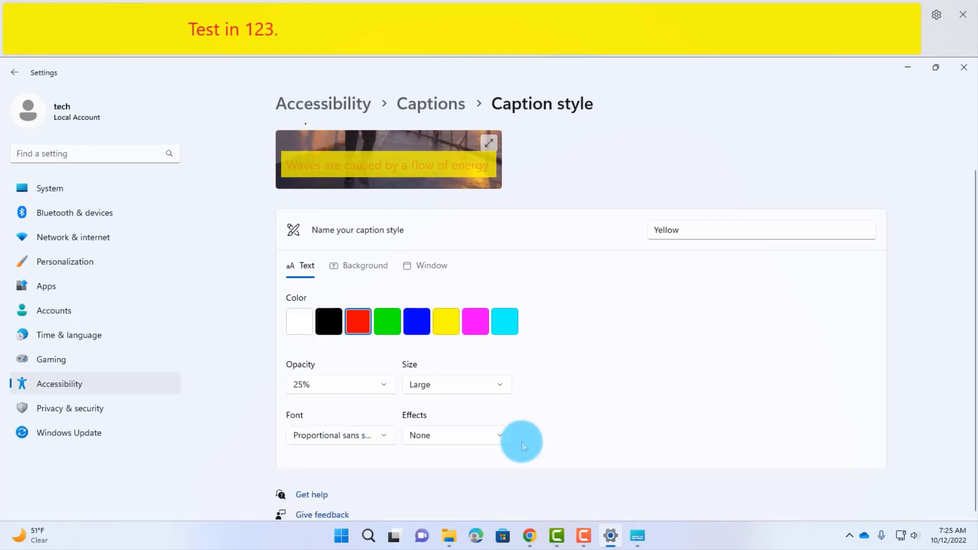
click(433, 436)
click(450, 481)
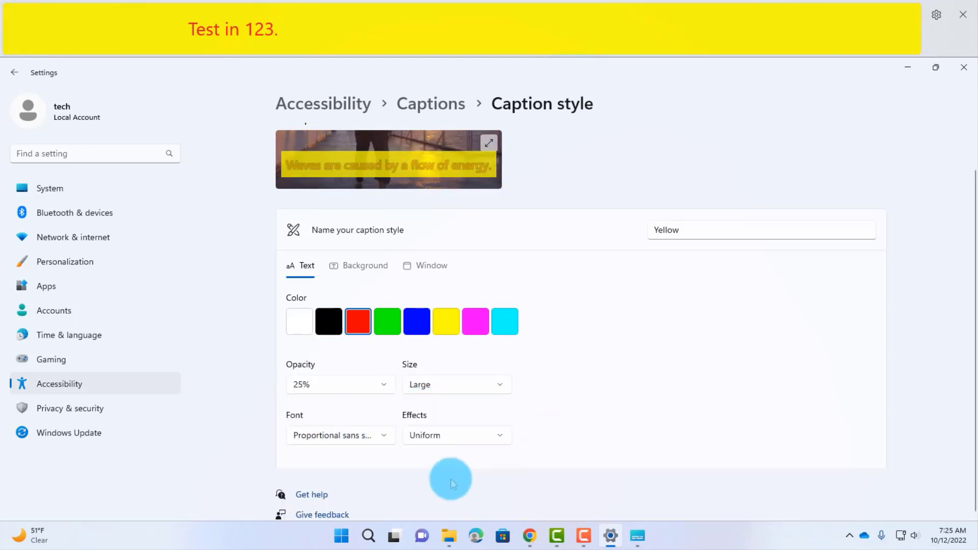
click(457, 437)
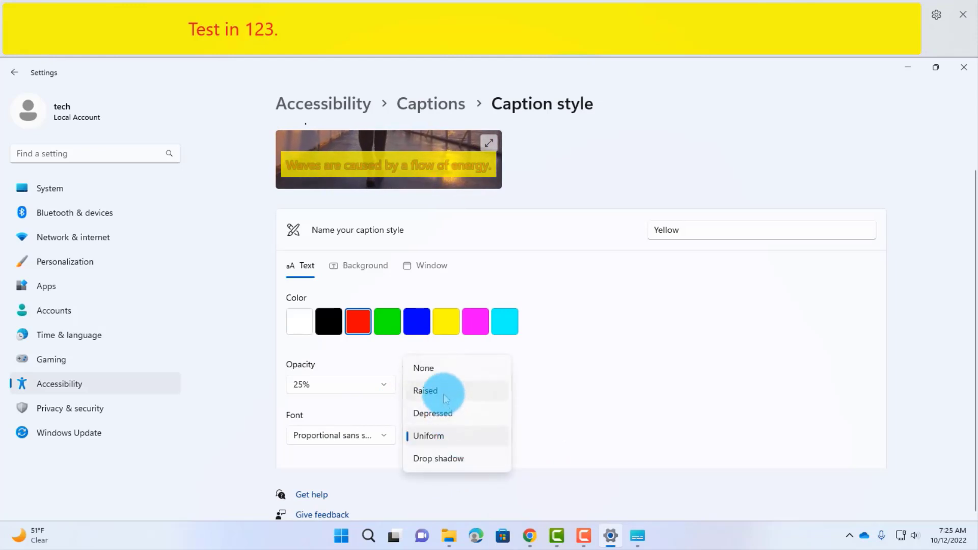
click(456, 388)
scroll(564, 368, up, 1)
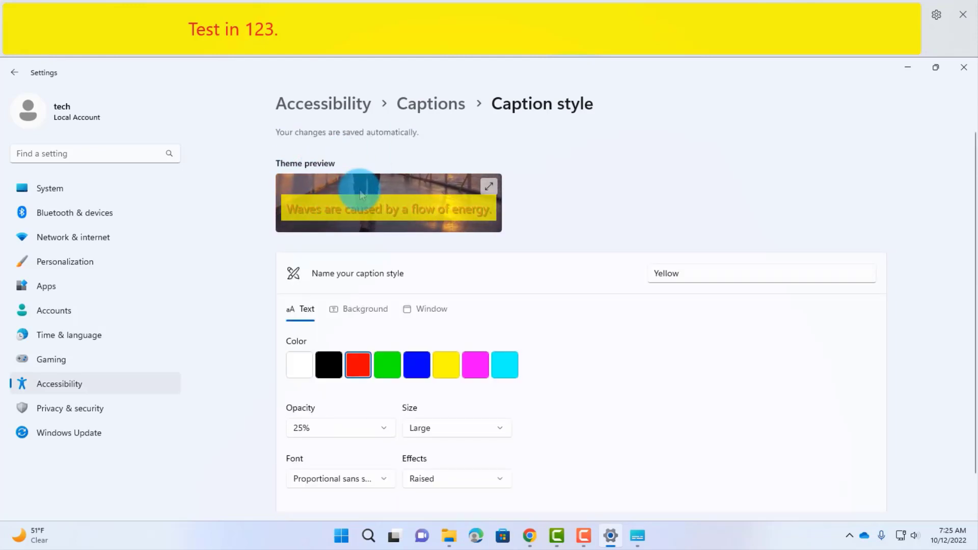
click(489, 187)
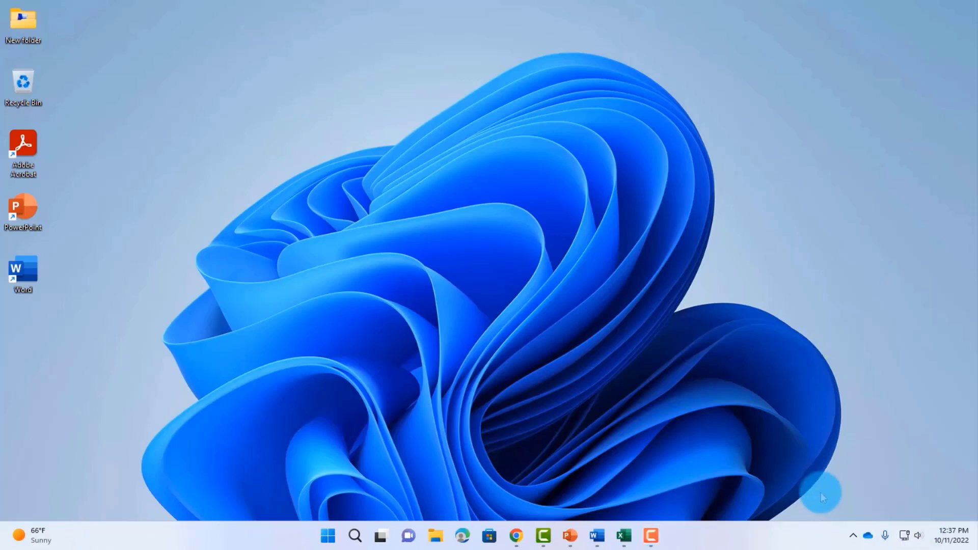
Turn on Do not disturb in the notification center and open the notification settings.
click(957, 539)
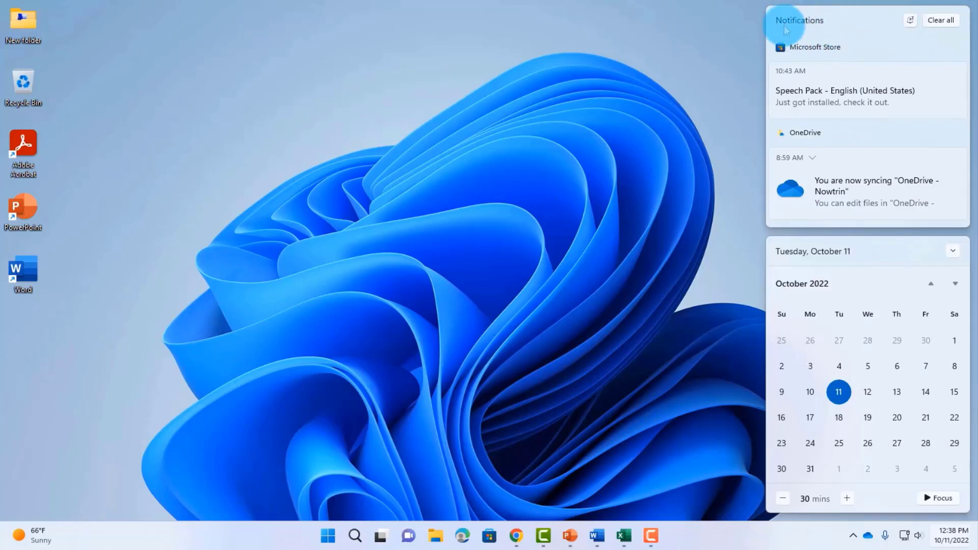
click(911, 21)
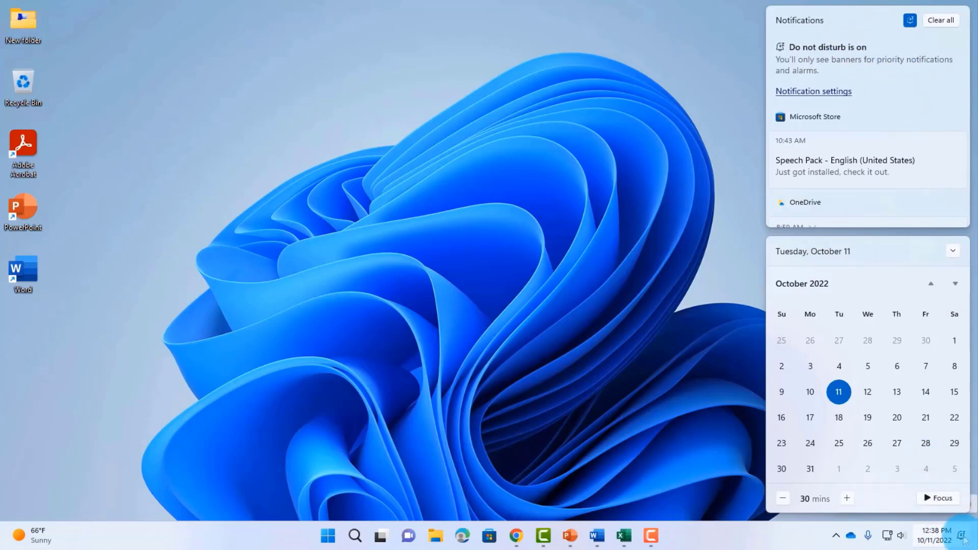
click(817, 95)
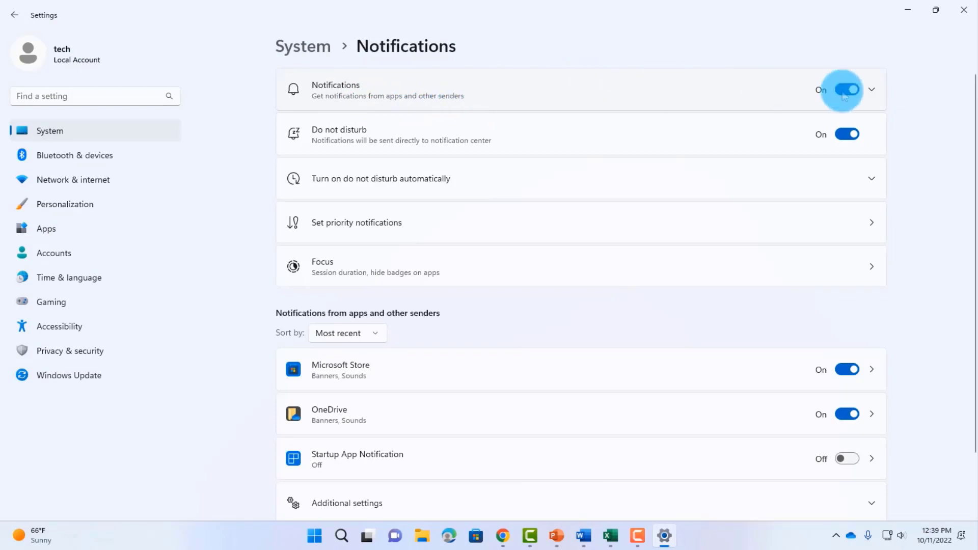
Try the option for notification sounds and the timed automatic do not disturb schedule with Daily repeat.
click(872, 90)
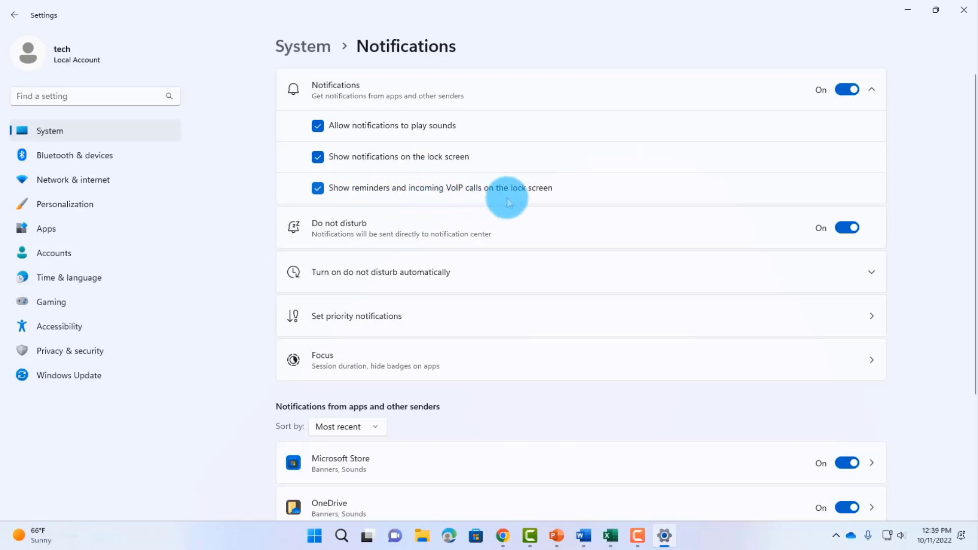
click(317, 127)
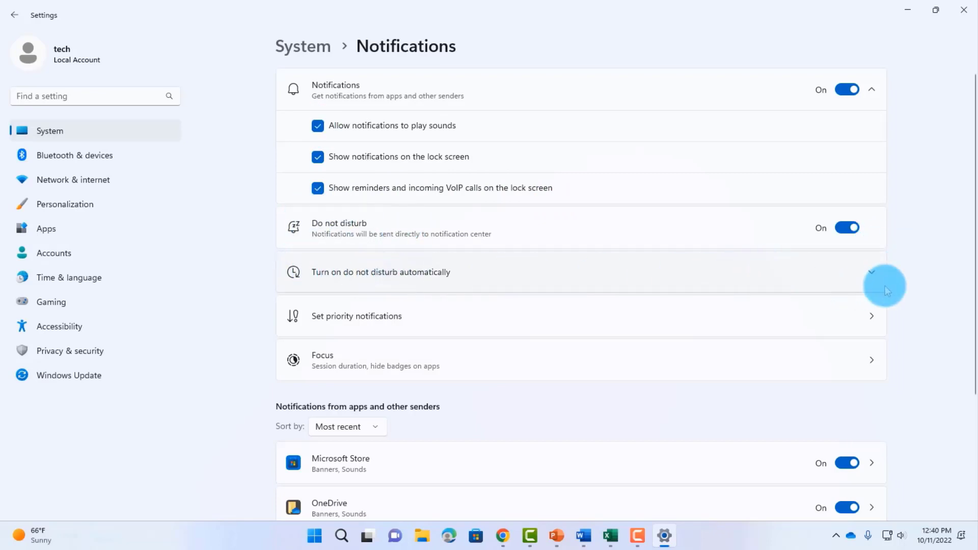
click(871, 272)
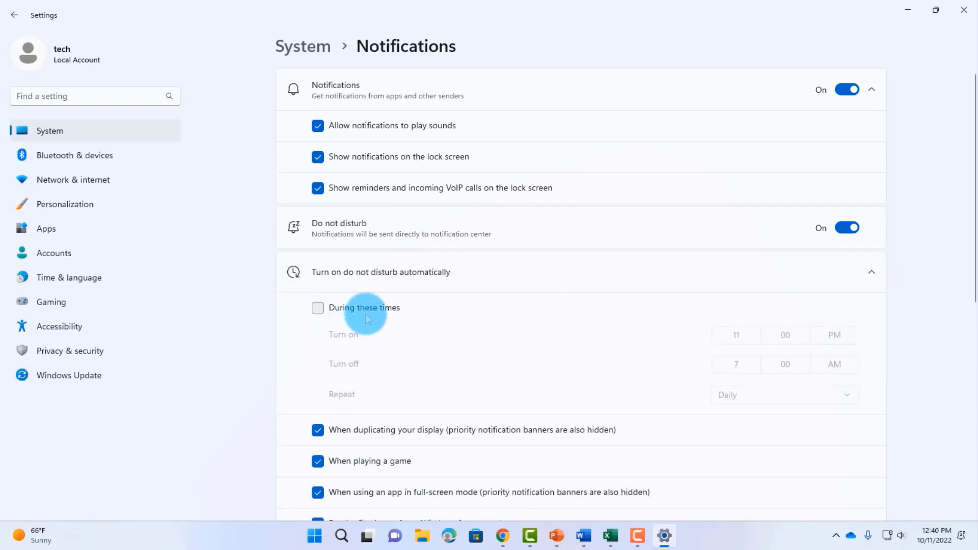
click(317, 308)
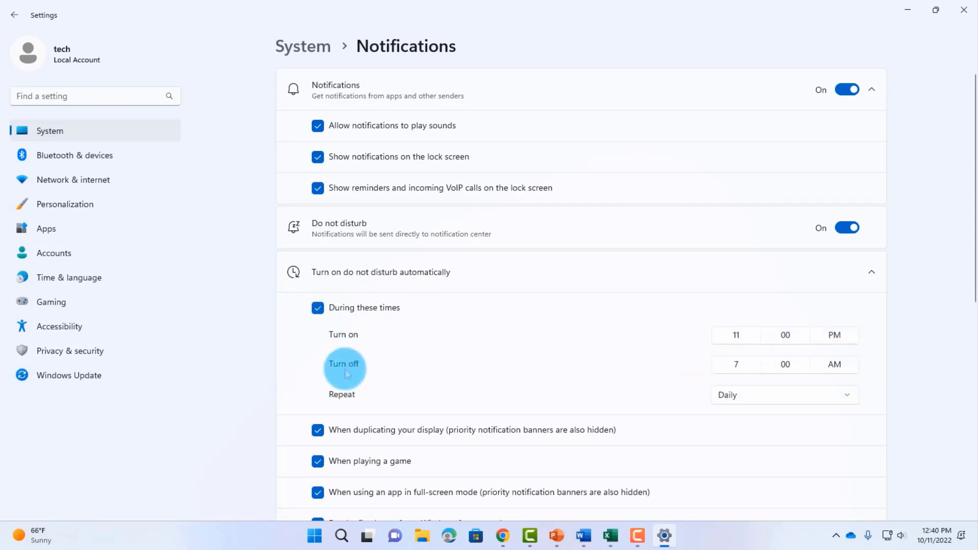
click(775, 402)
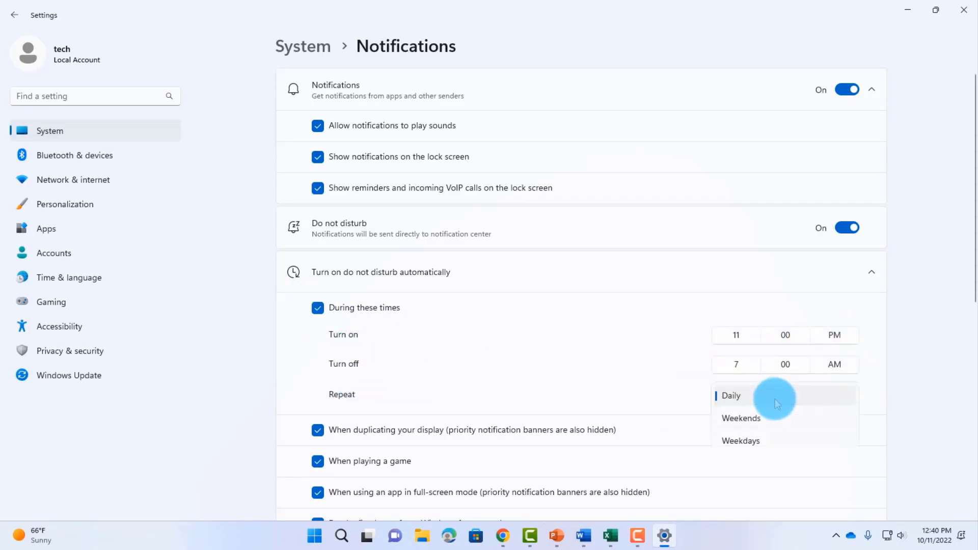
click(775, 399)
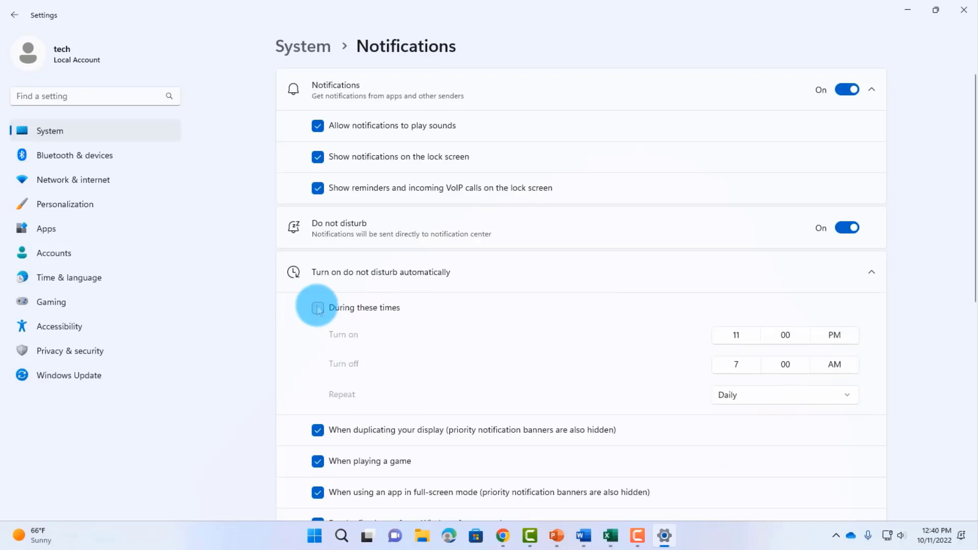
Open the priority notification settings, and go back to the notification center from the desktop.
scroll(331, 304, down, 4)
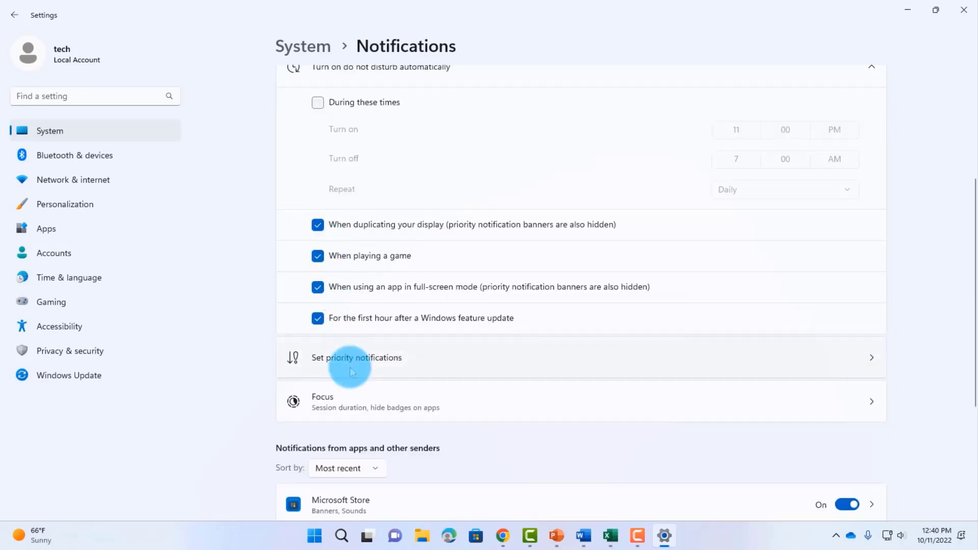
click(382, 358)
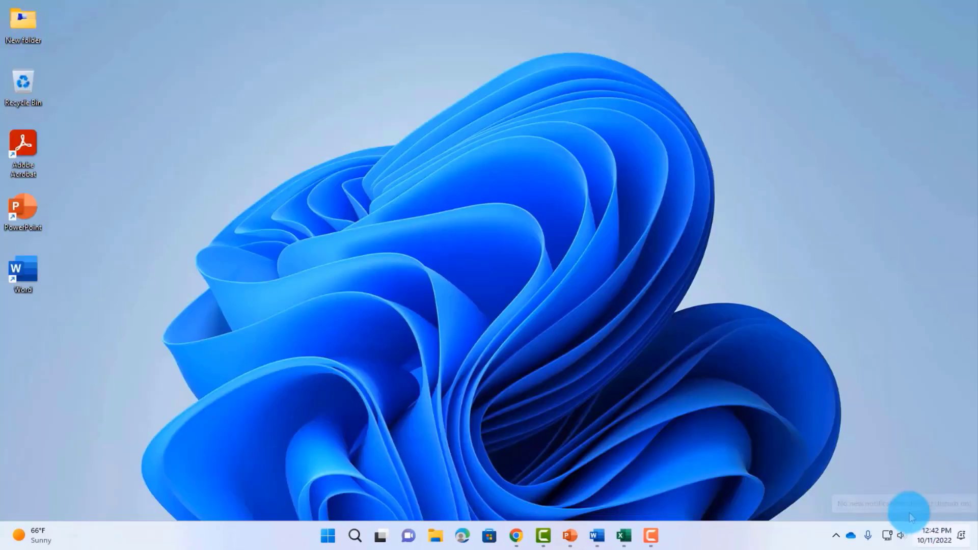
click(962, 537)
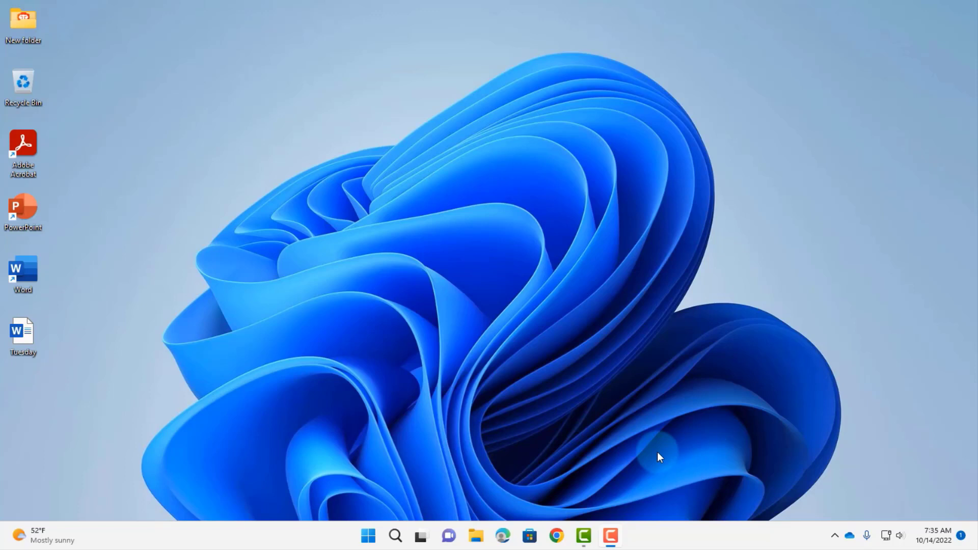
Open File Explorer and look through the folders and drives under This PC in the navigation tree.
key(super+e)
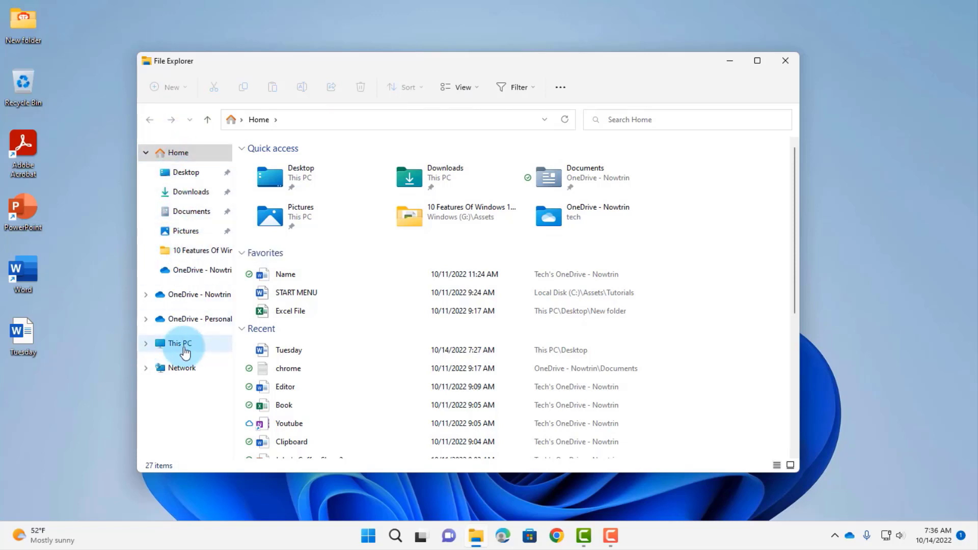
click(146, 345)
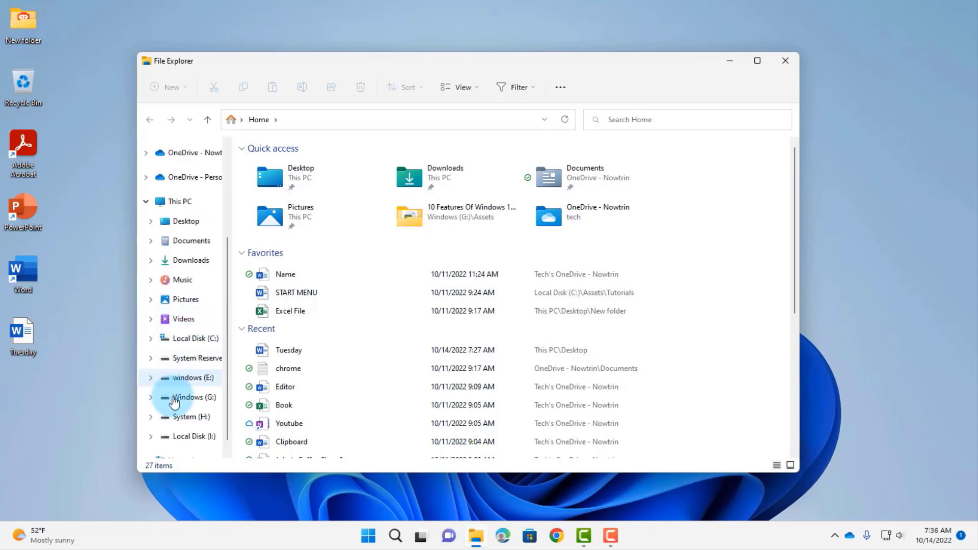
click(145, 202)
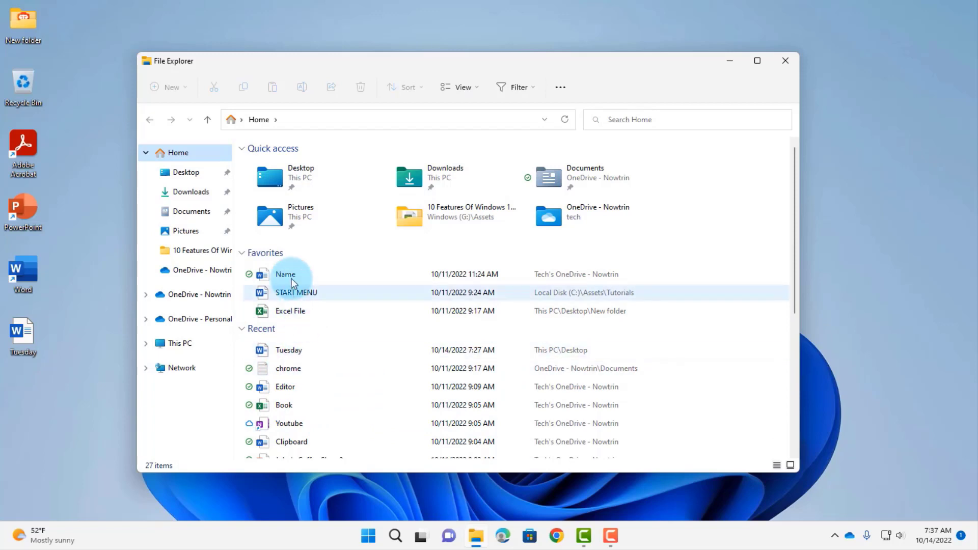
Add the recent Tuesday document and the desktop PowerPoint shortcut to the File Explorer Favorites.
right_click(281, 350)
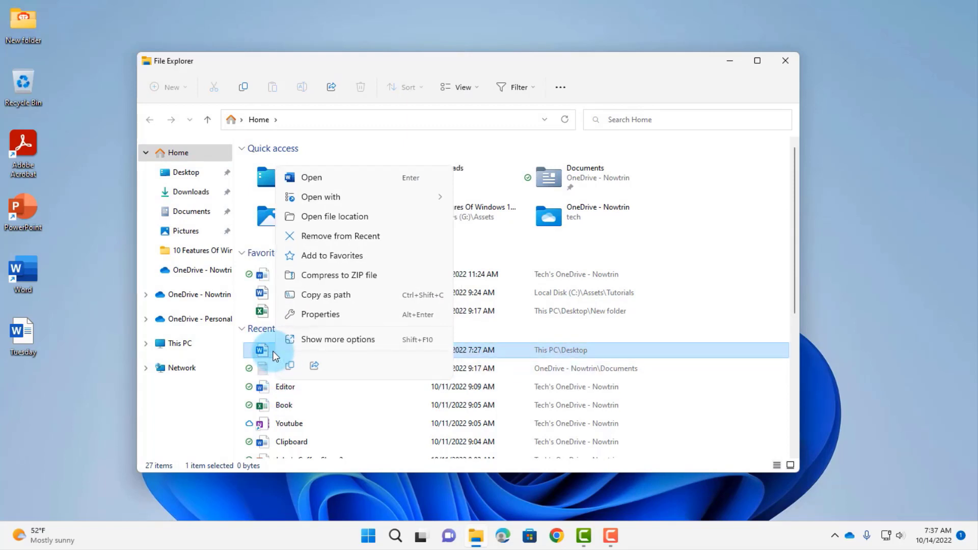
click(328, 254)
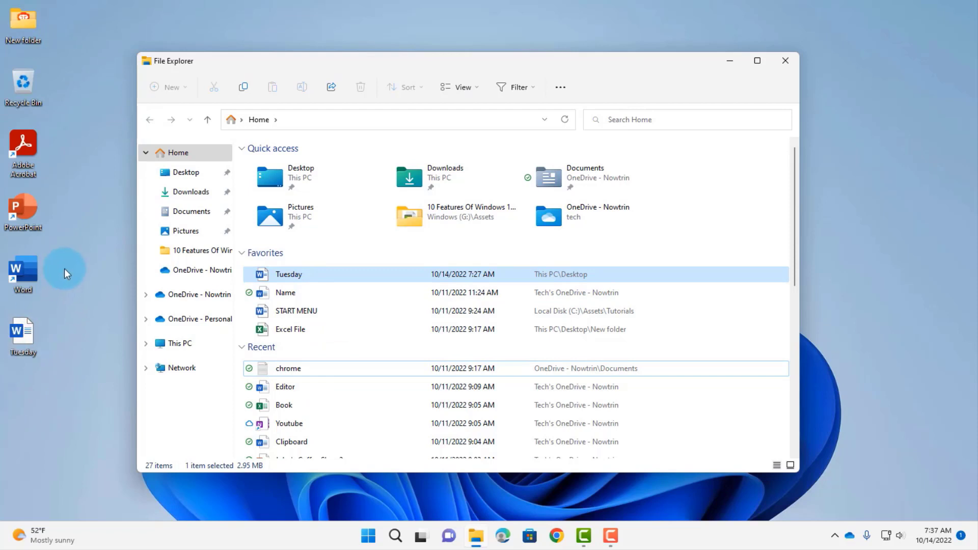
right_click(35, 209)
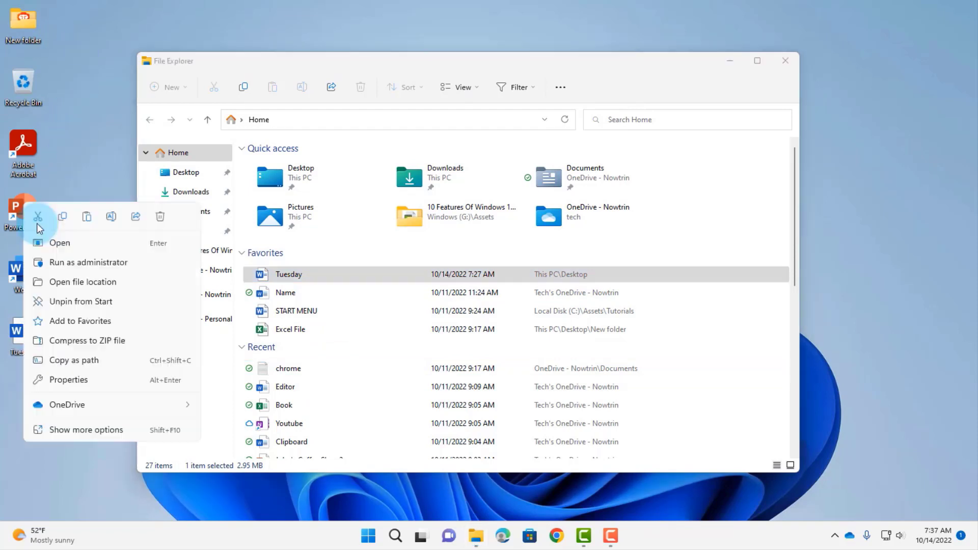
click(65, 321)
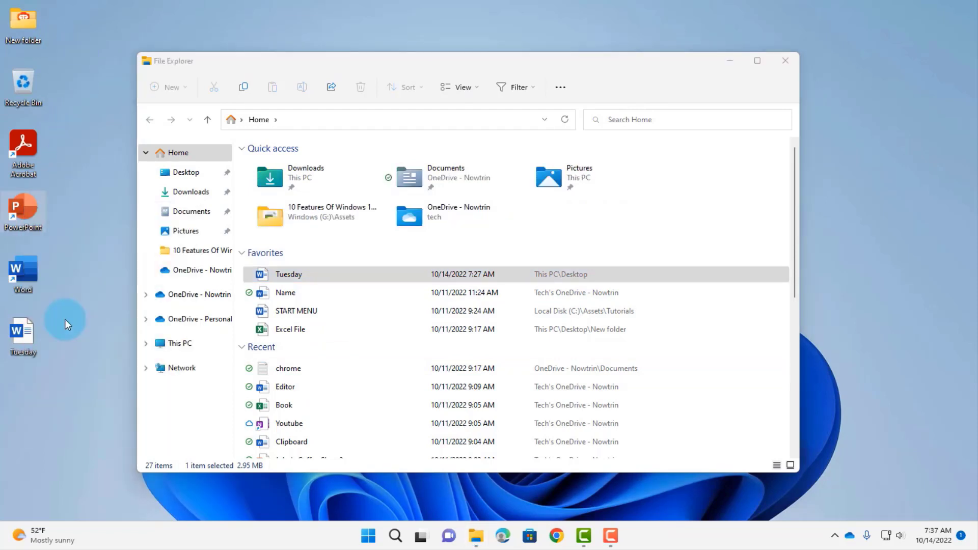
Collapse and re-expand the Favorites and Recent sections on the File Explorer Home page.
click(243, 255)
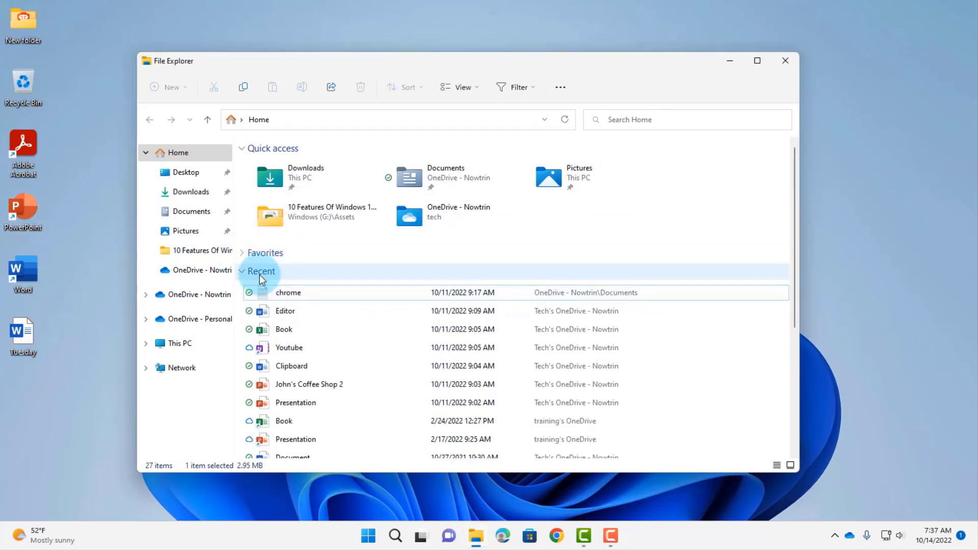
click(245, 272)
click(245, 271)
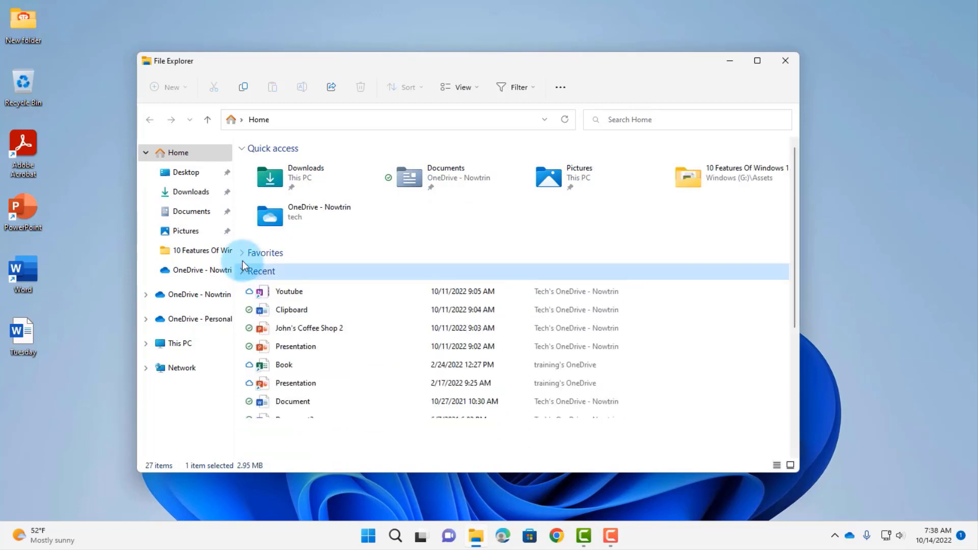
click(241, 254)
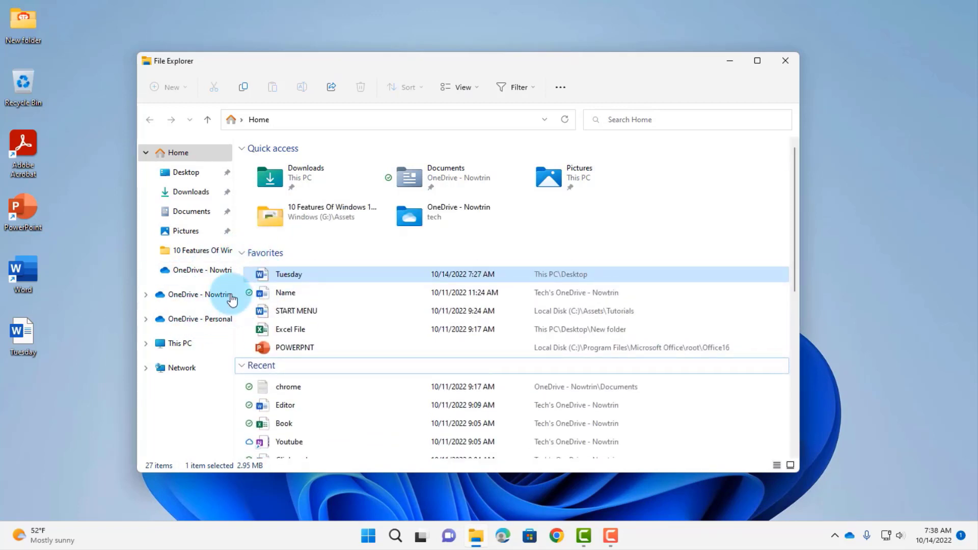
Open the OneDrive - Nowtrin folder and review its sync status and the general and Office settings of OneDrive.
click(187, 300)
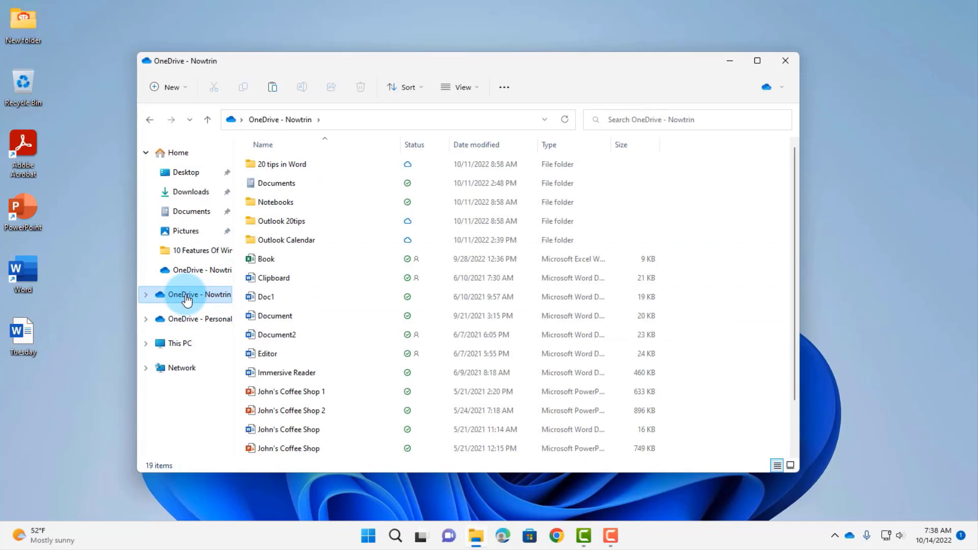
click(783, 90)
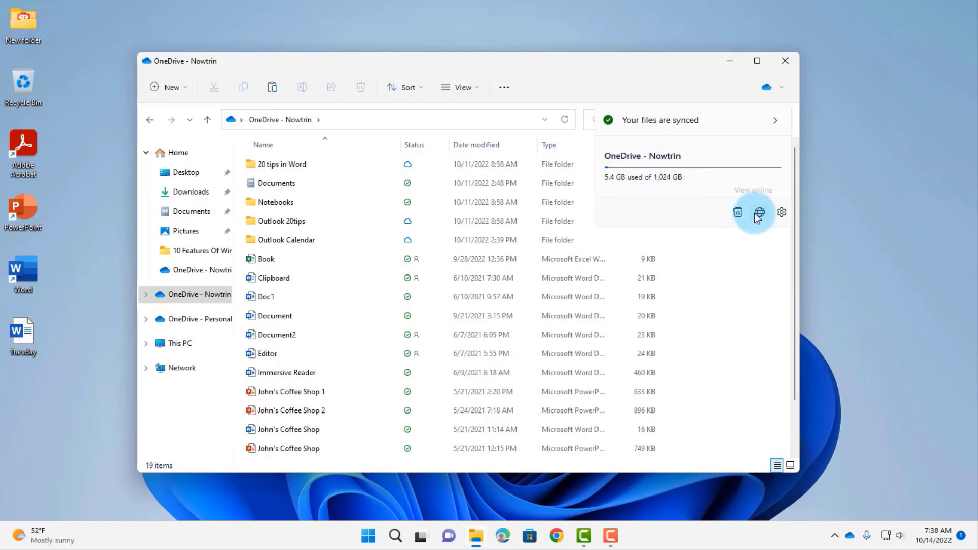
click(781, 213)
click(381, 128)
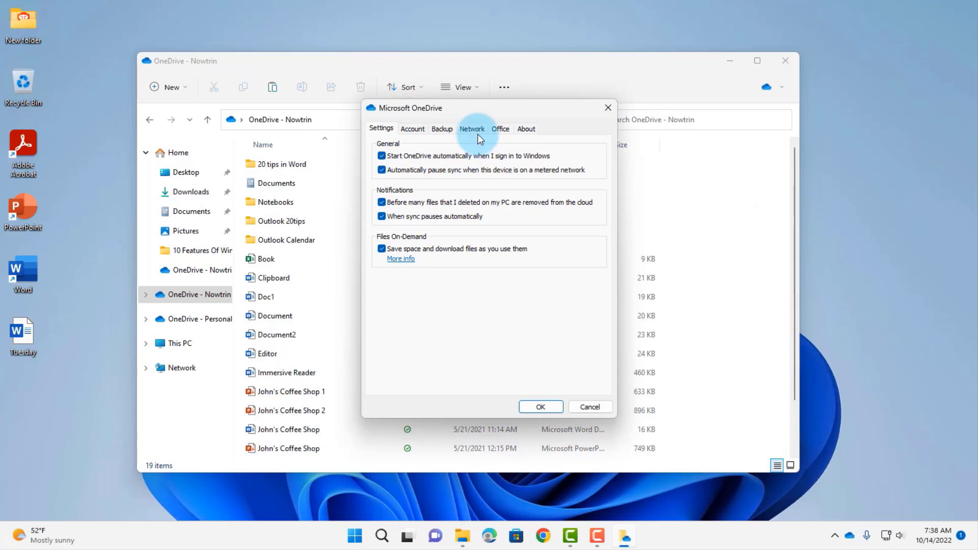
click(500, 129)
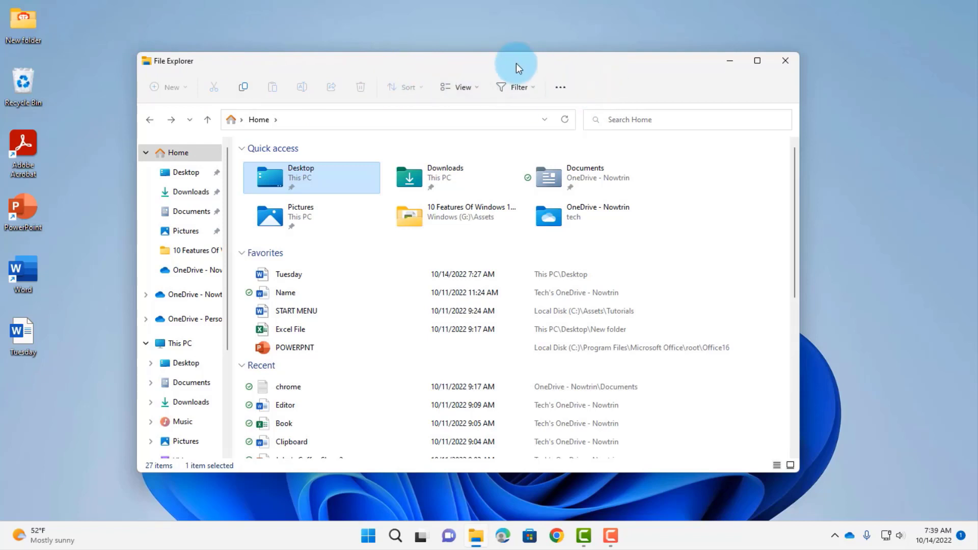
Open the Desktop folder from Quick access and create a new folder in it.
double_click(275, 178)
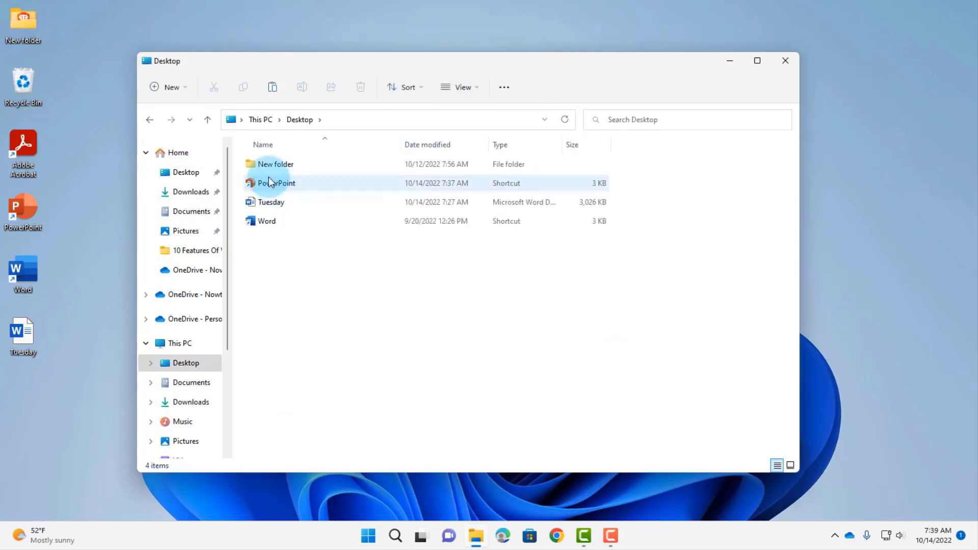
click(187, 89)
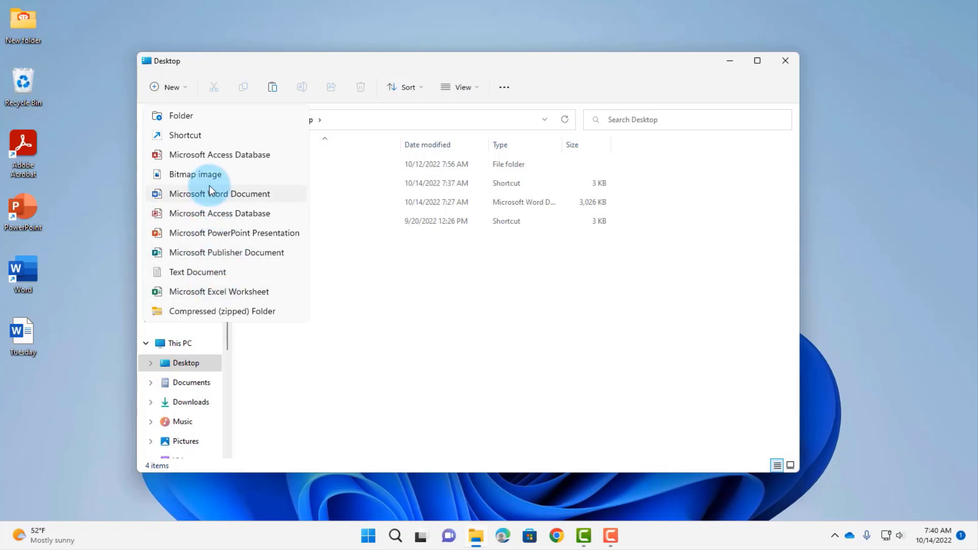
click(188, 115)
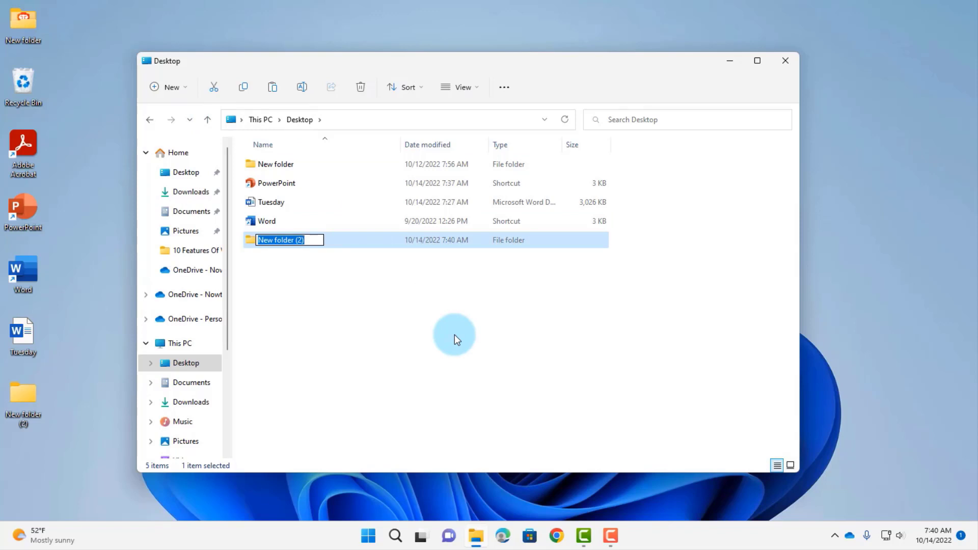
Name the new desktop folder folder1 and delete it.
text(folder1)
key(Return)
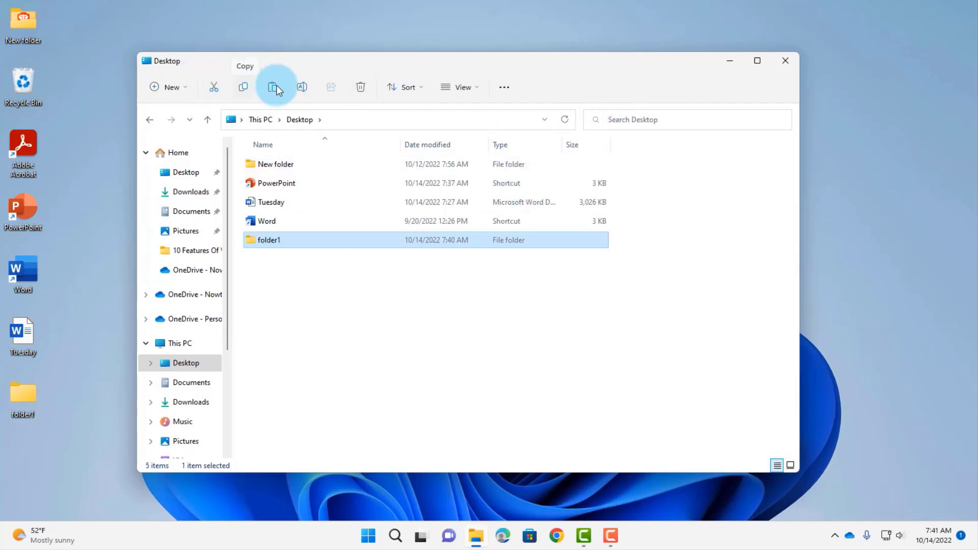
click(360, 87)
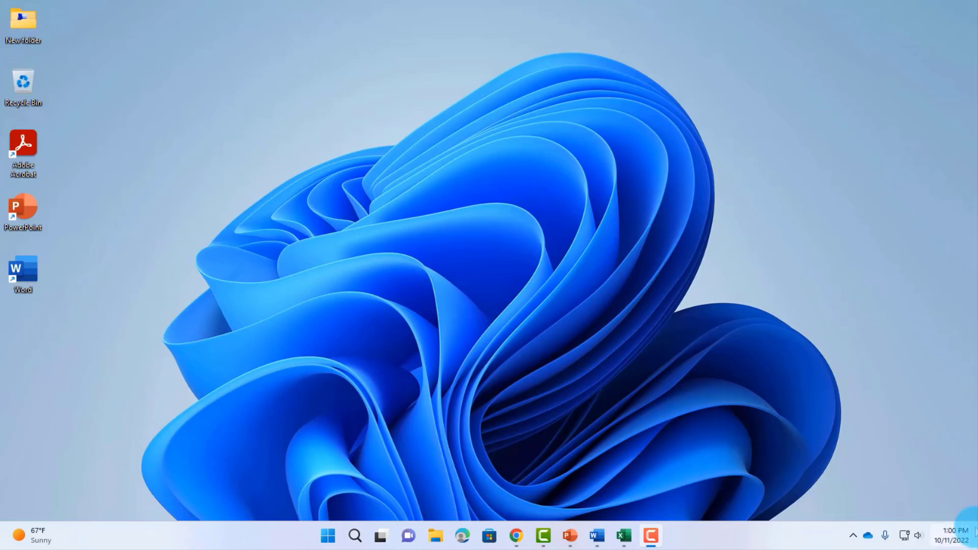
Start a 30-minute focus session from the notification calendar and expand its compact timer to the full Clock view.
click(970, 530)
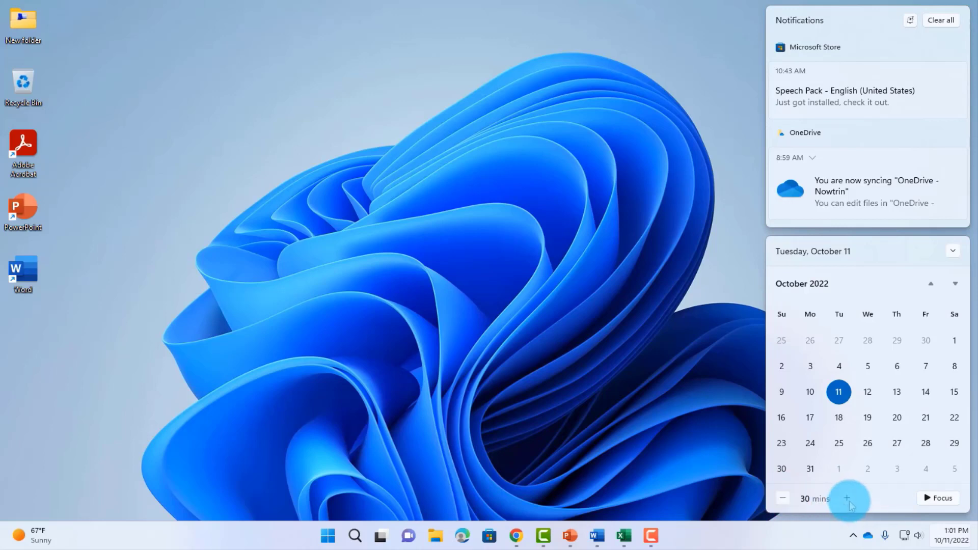
click(937, 498)
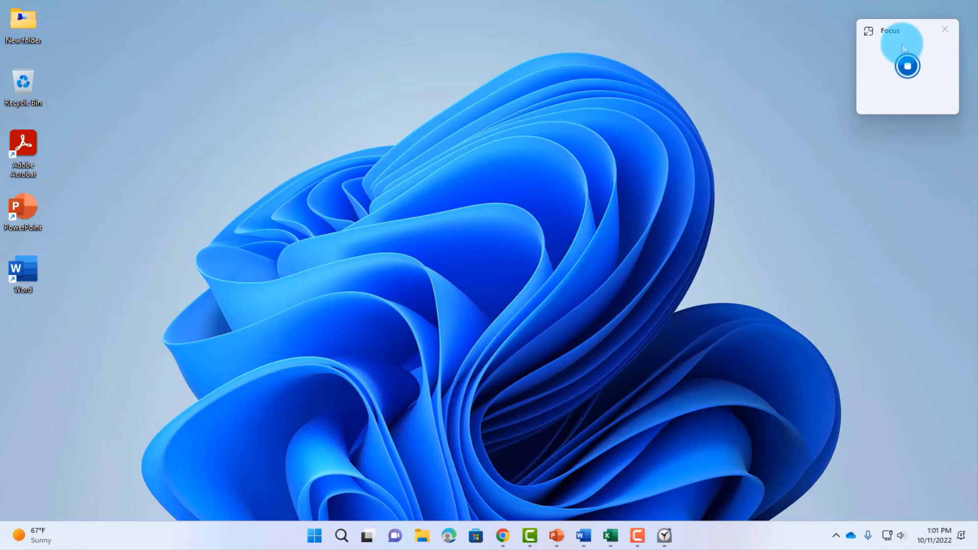
click(869, 31)
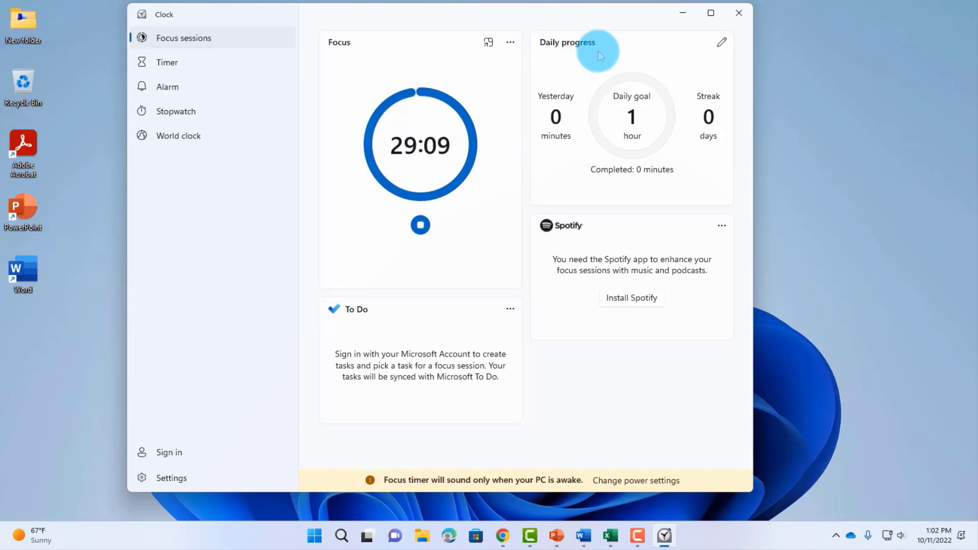
Review the duration choices for the daily goal in Daily progress and save the goal at 1 hour.
click(723, 44)
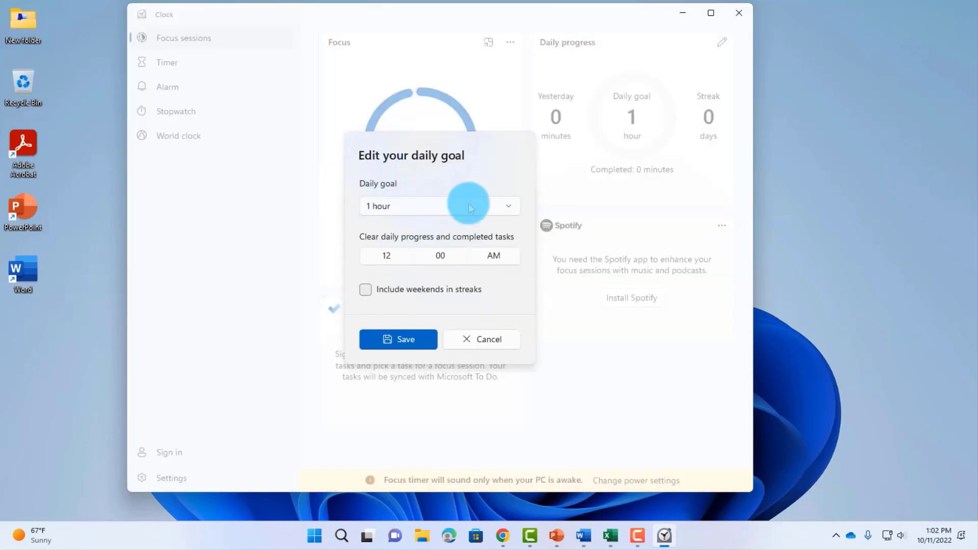
click(509, 208)
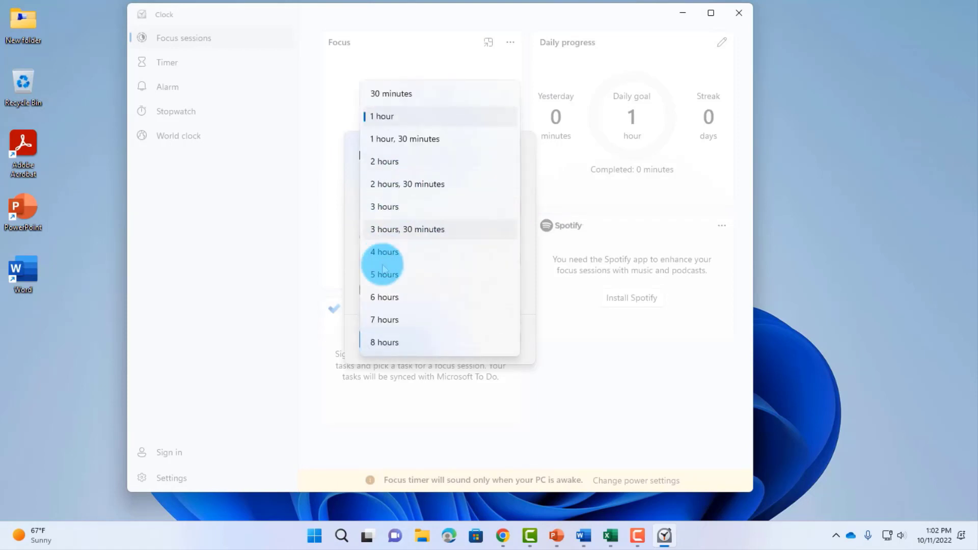
click(568, 296)
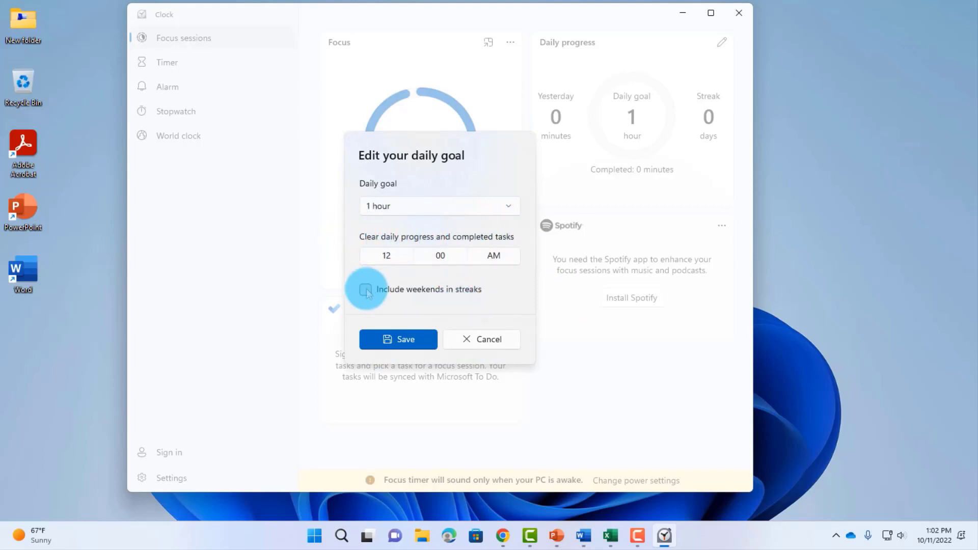
click(414, 341)
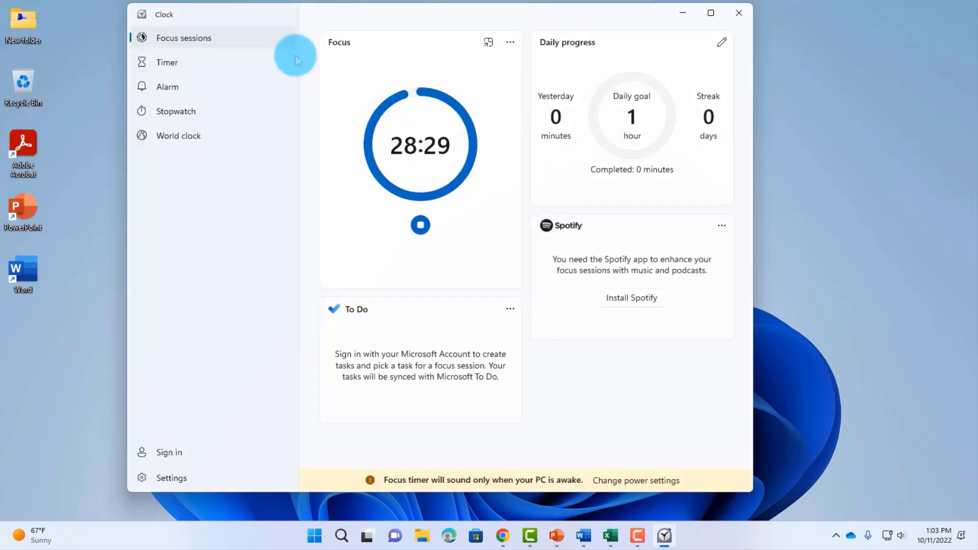
Open the Clock settings from the Focus tile, look through them and expand the Focus periods options.
click(510, 43)
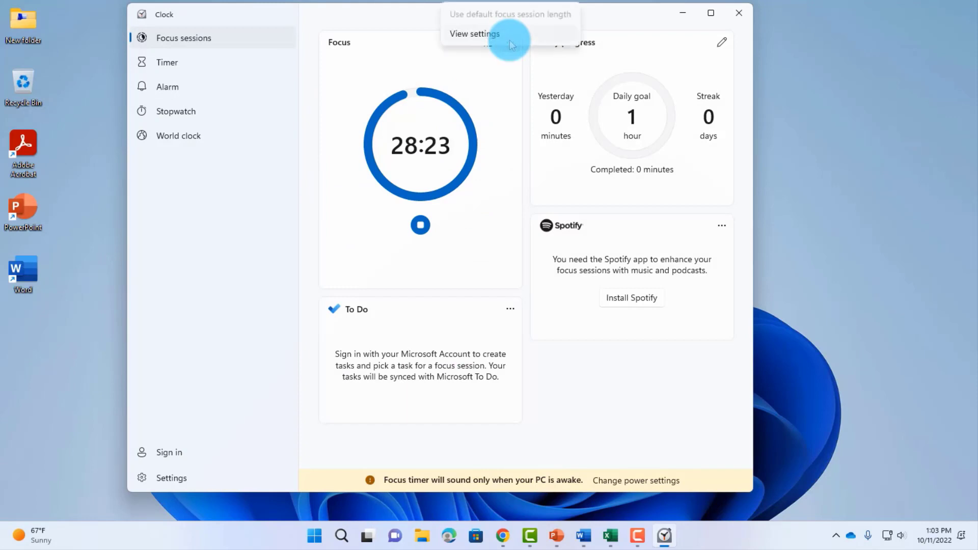
click(471, 33)
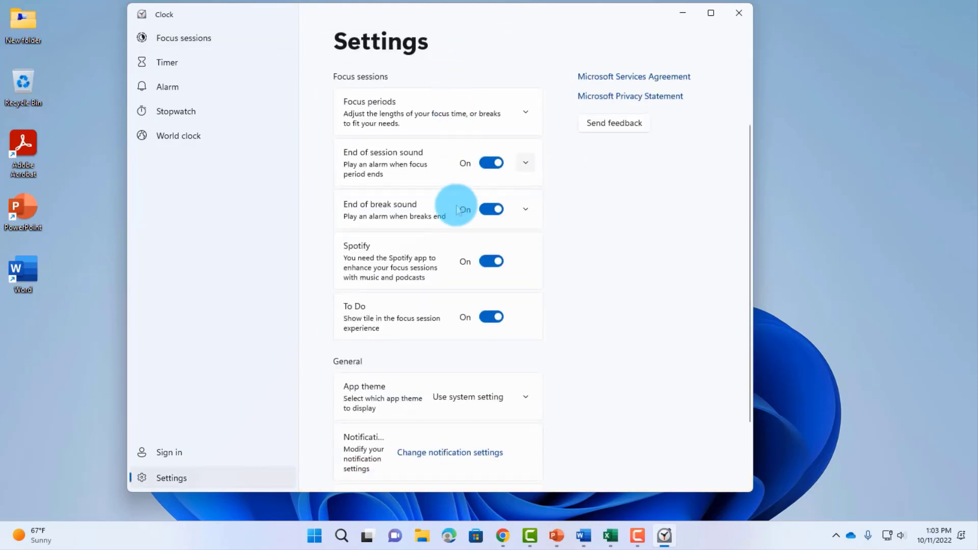
scroll(451, 396, down, 2)
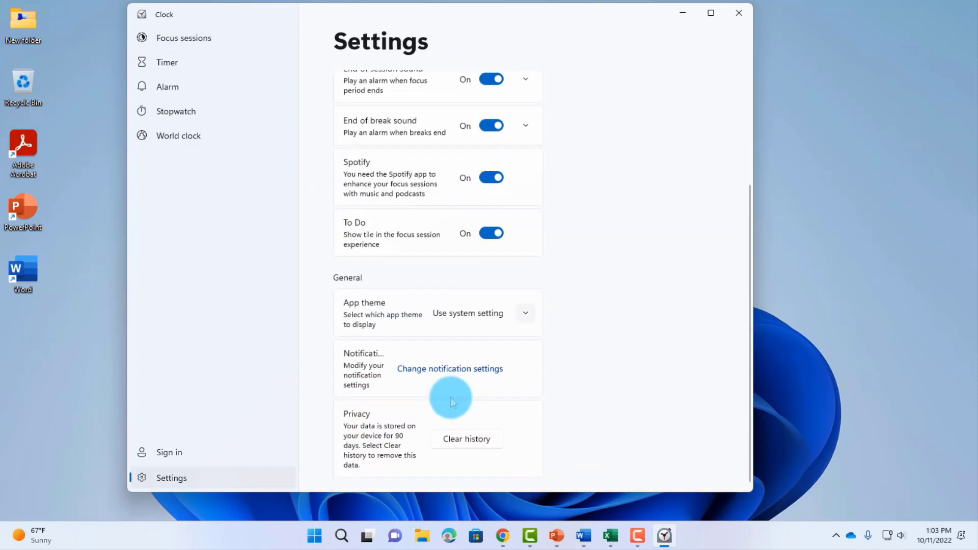
scroll(448, 396, up, 3)
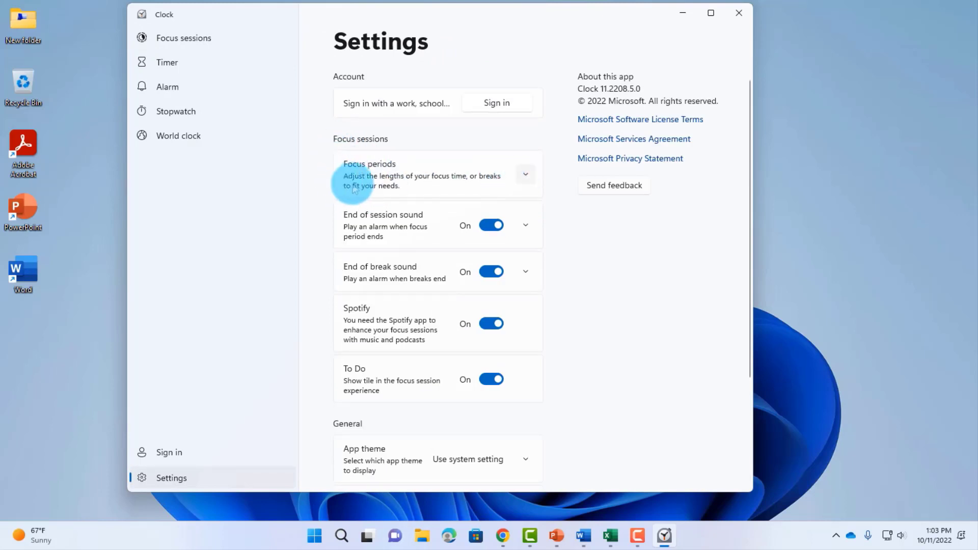
click(527, 172)
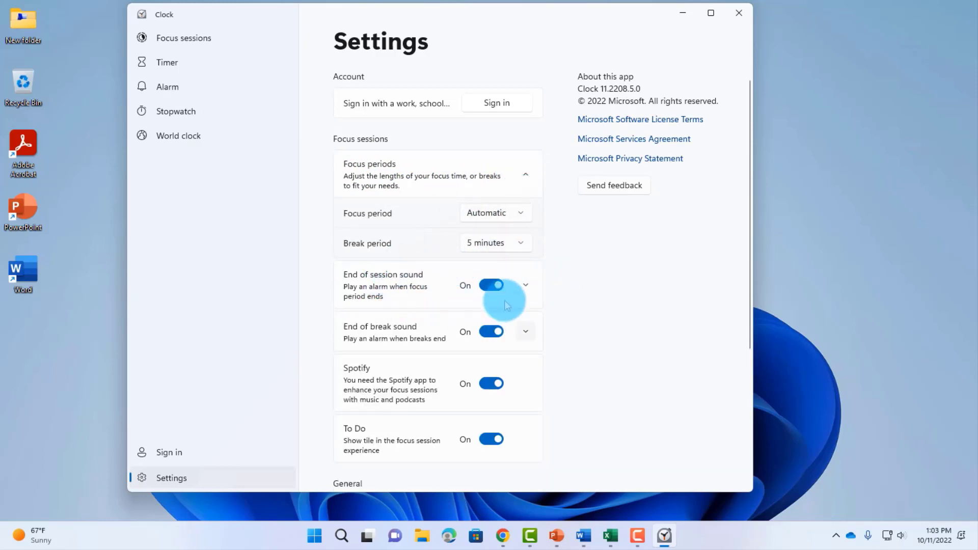
Set the alarm sound for End of session sound to Jingle.
click(527, 286)
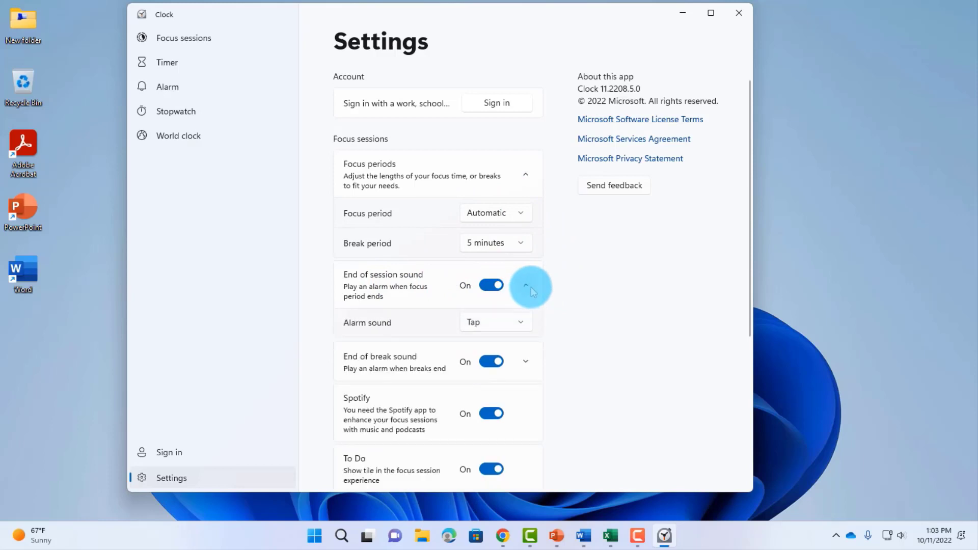
click(521, 325)
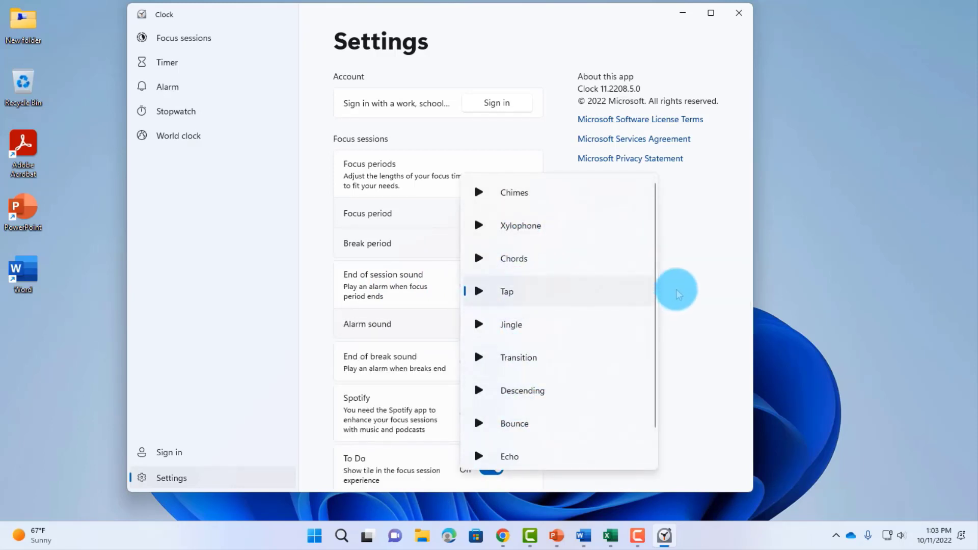
click(492, 290)
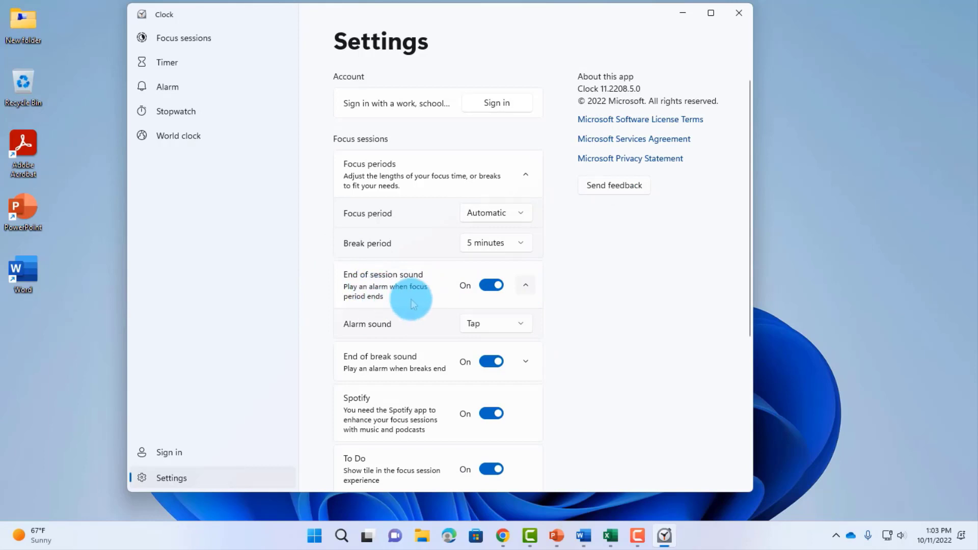
click(521, 325)
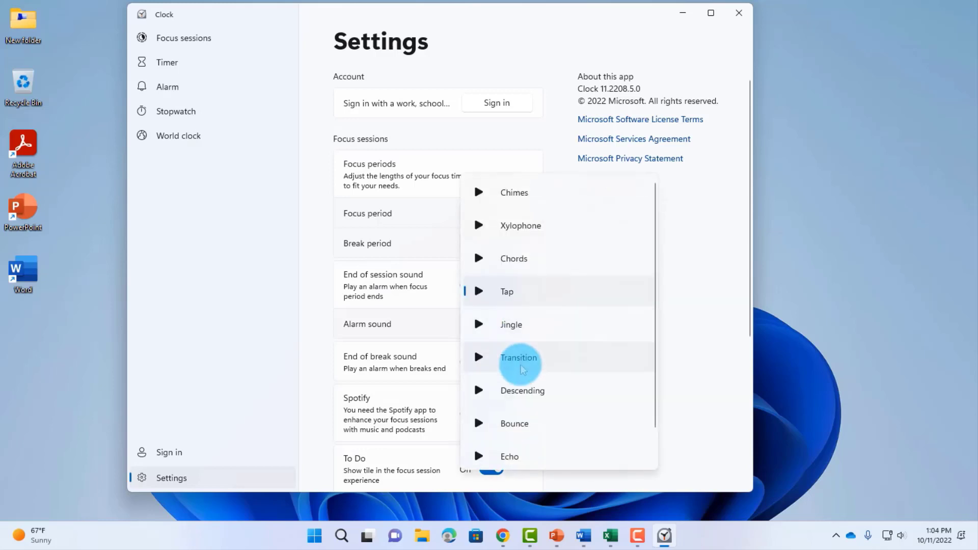
click(601, 324)
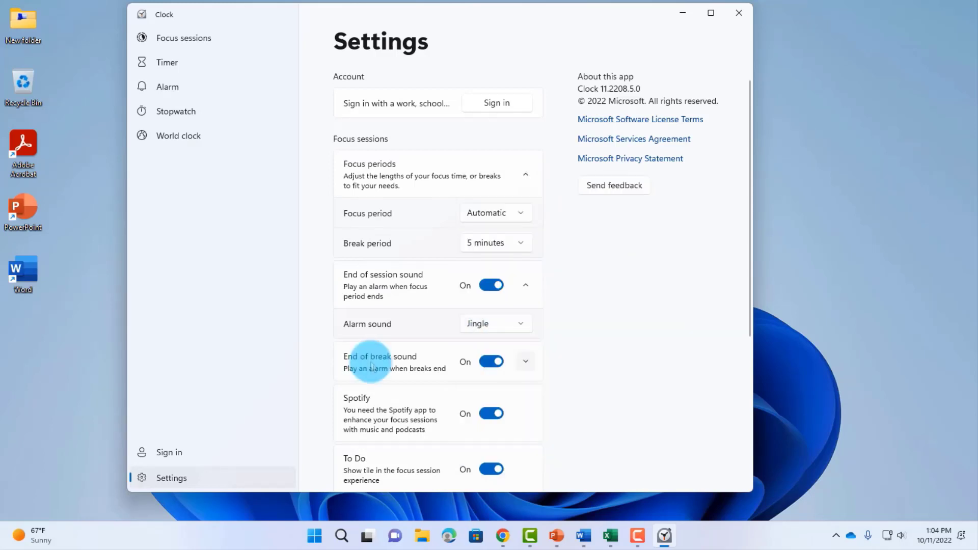
Expand the End of break sound options and review the remaining Clock settings.
click(527, 361)
scroll(458, 298, down, 5)
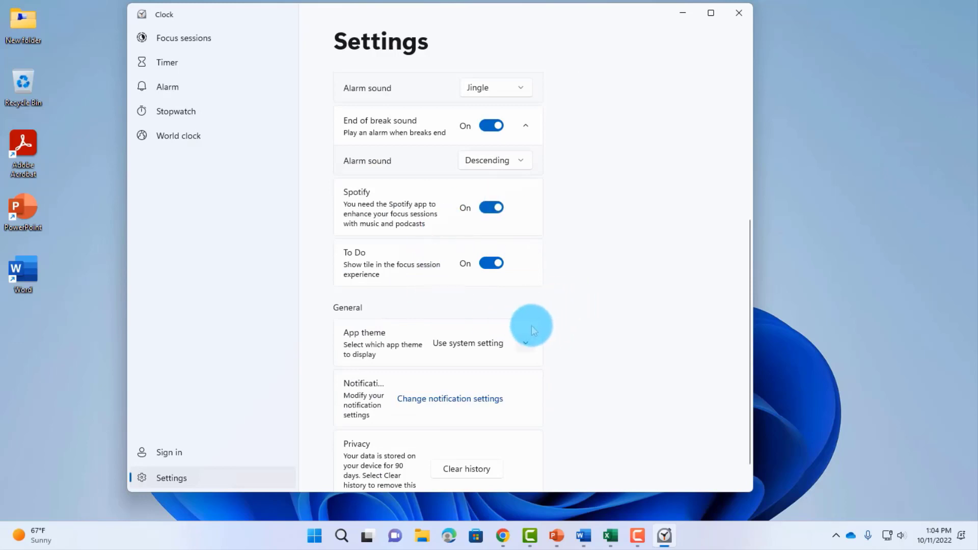
scroll(745, 330, up, 5)
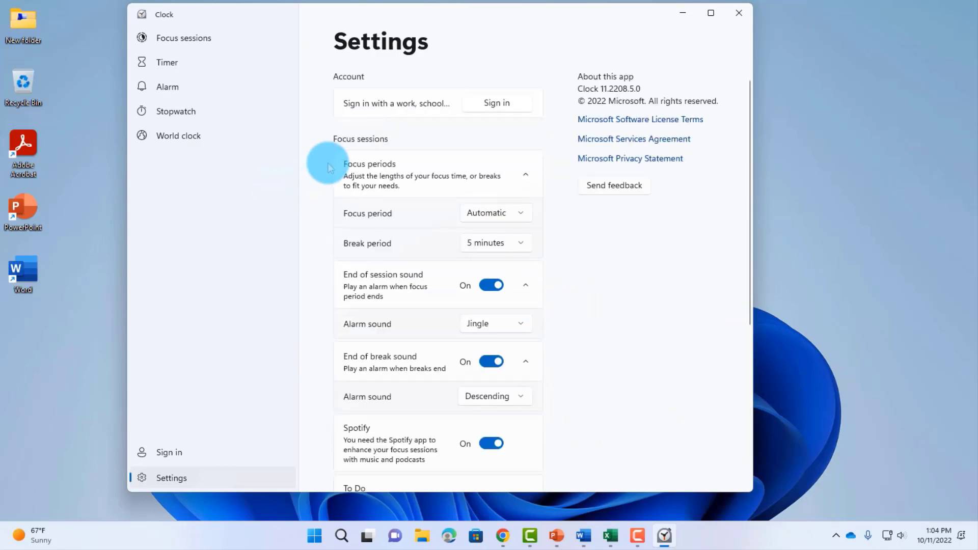
View the Timer, Alarm, Stopwatch and World clock pages of the Clock app.
click(167, 65)
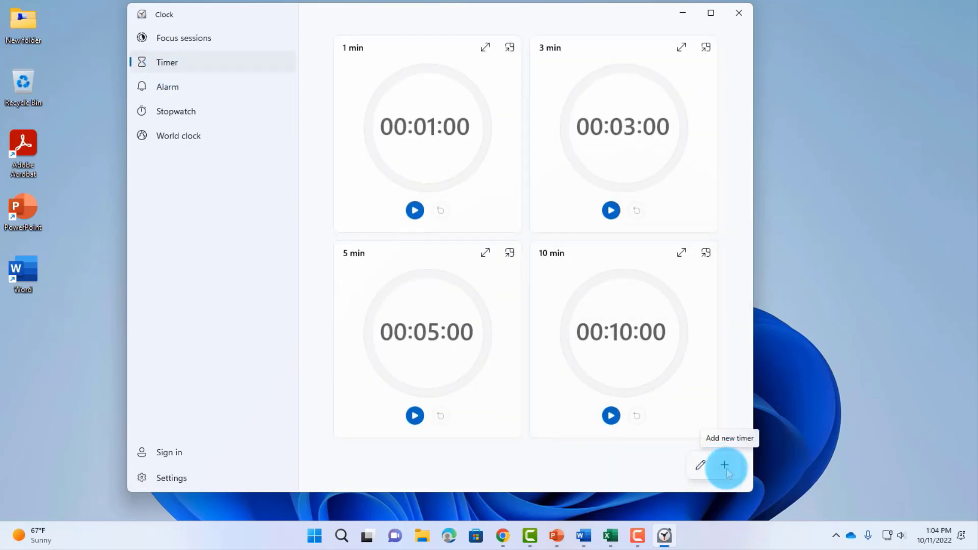
click(167, 87)
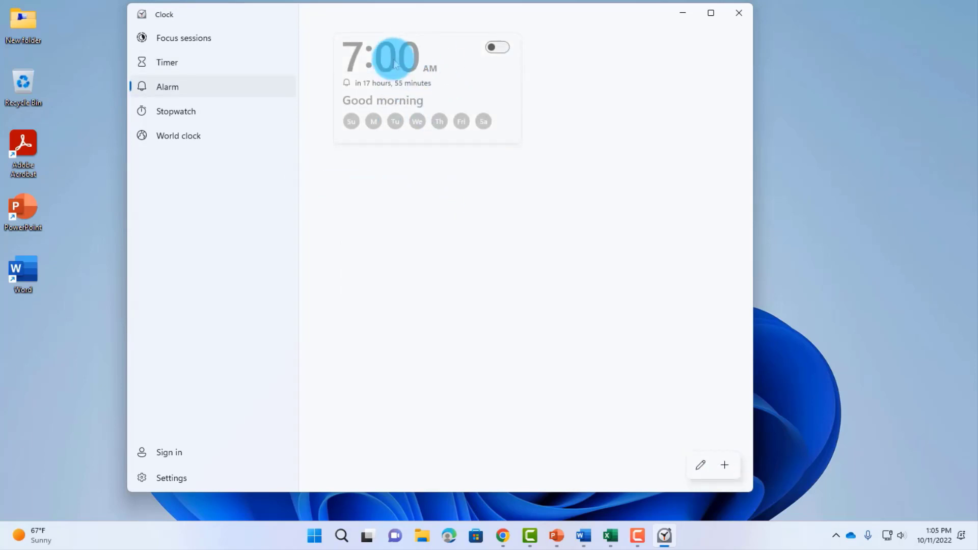
click(204, 110)
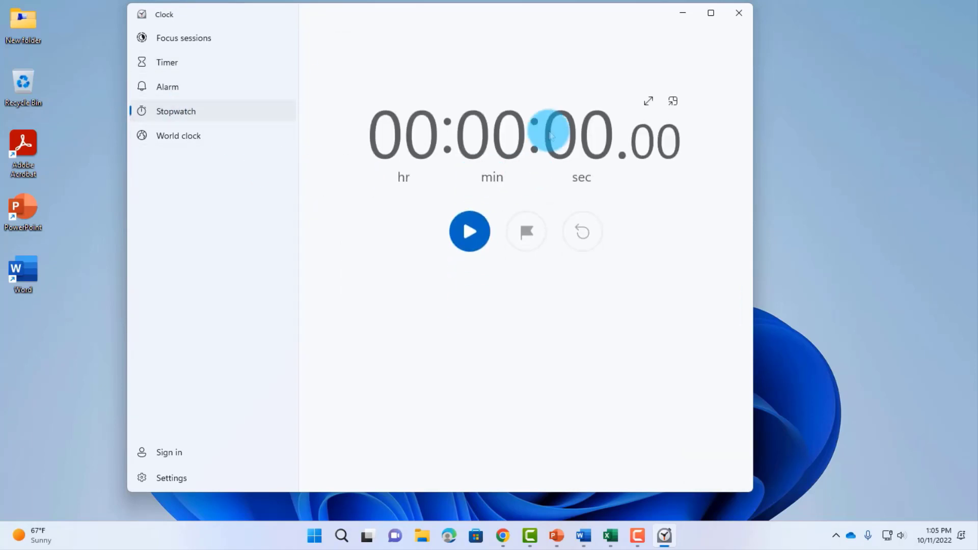
click(178, 135)
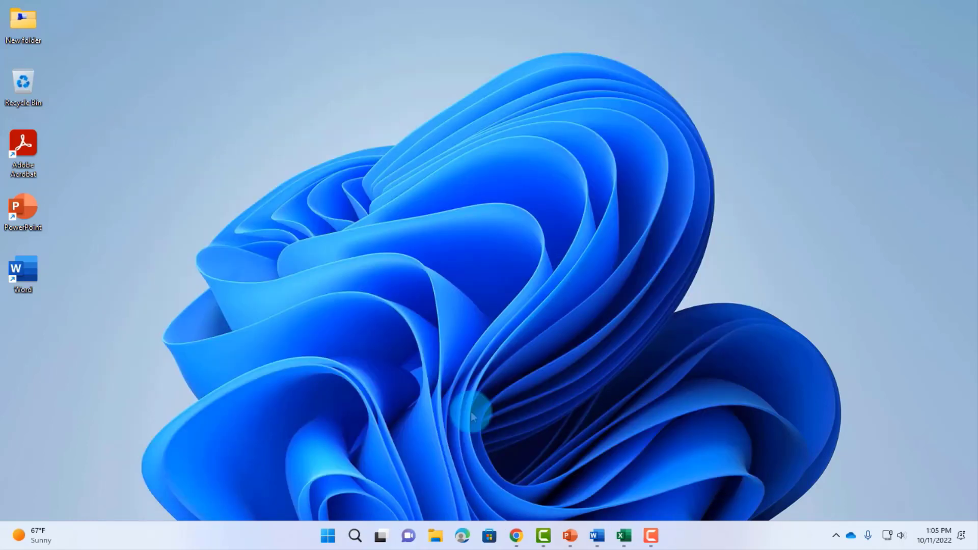
Switch to Windows Settings, open the System Focus page and stop the running focus session.
right_click(328, 539)
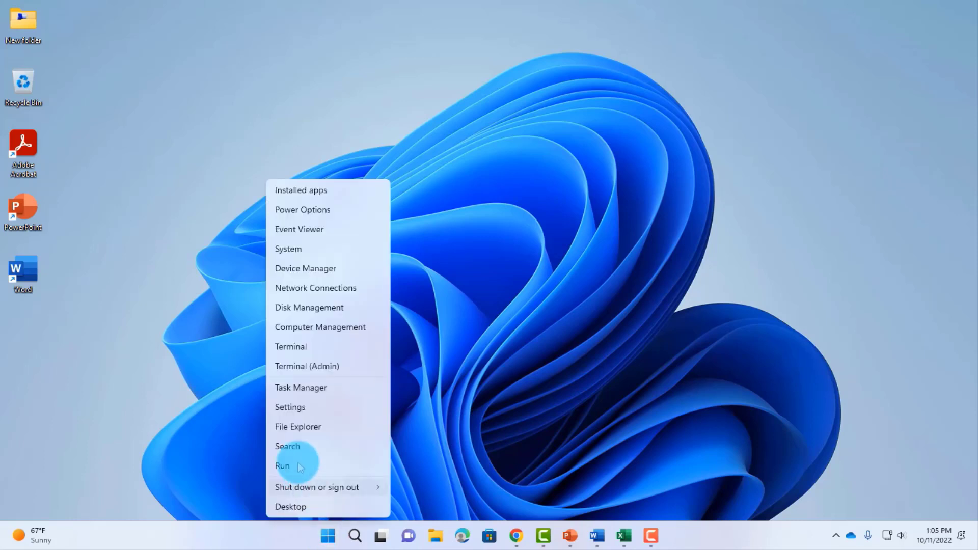
click(291, 405)
click(54, 132)
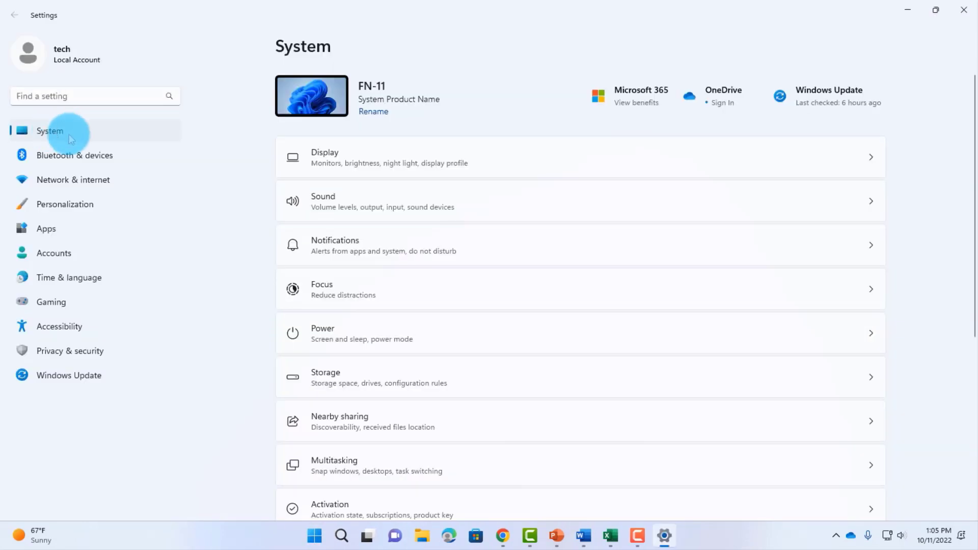
click(339, 289)
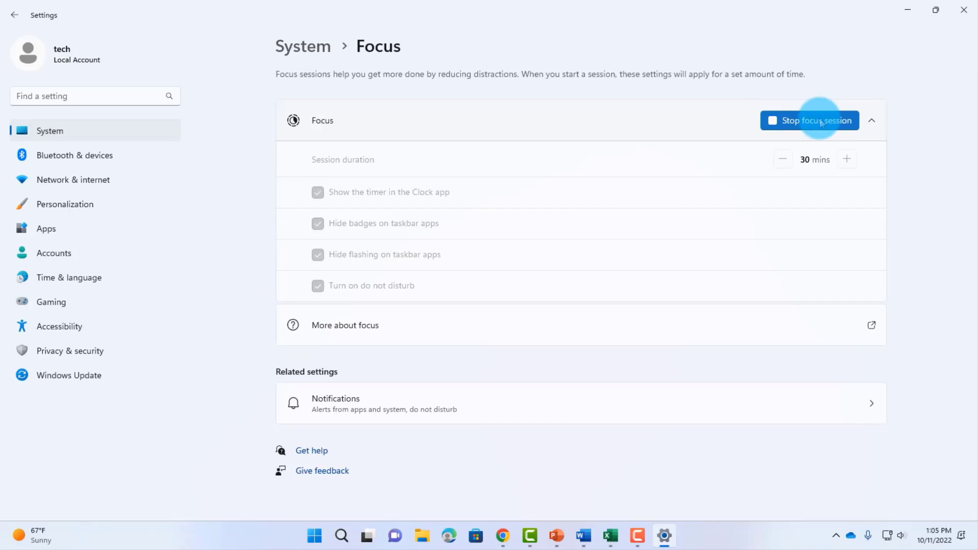
click(961, 538)
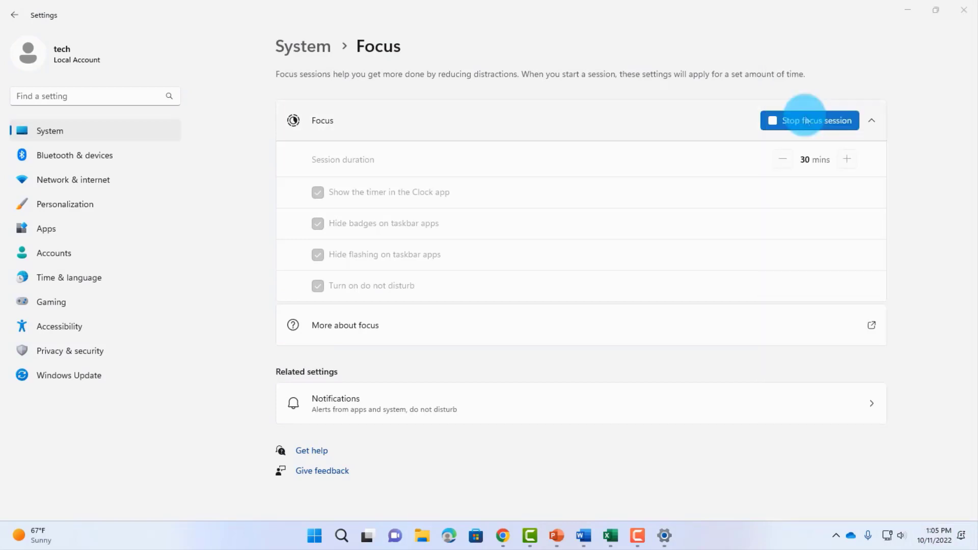
click(805, 116)
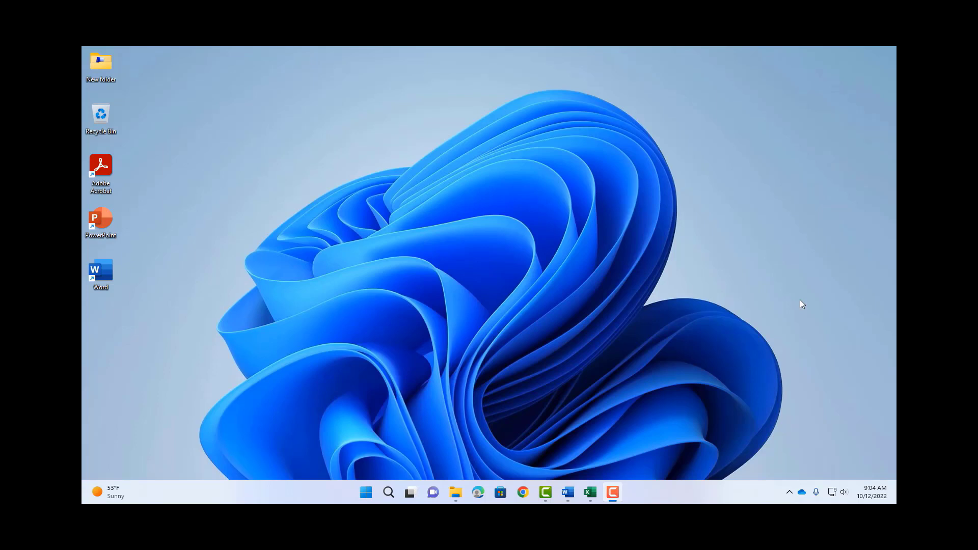
Open the Narrator page in the Accessibility settings, starting from the desktop's personalization settings.
right_click(365, 127)
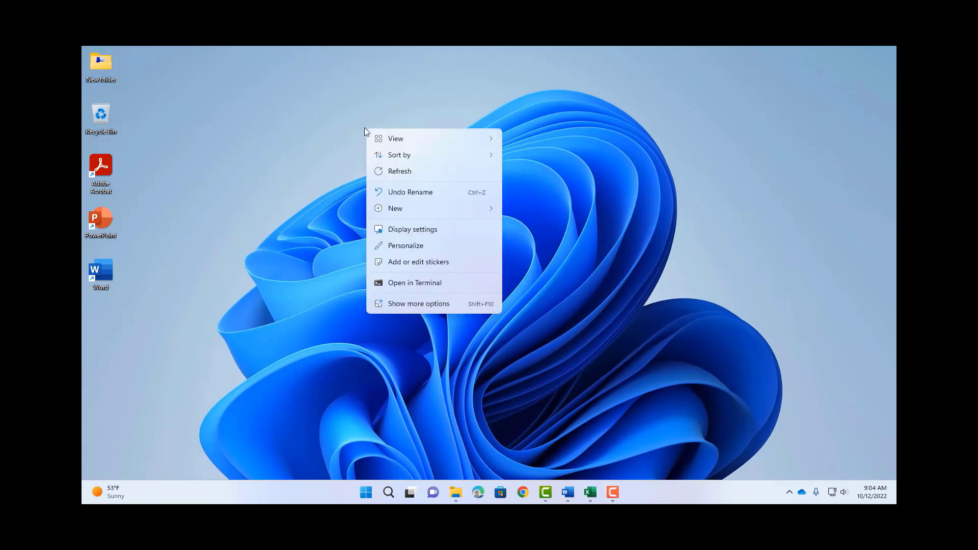
click(405, 250)
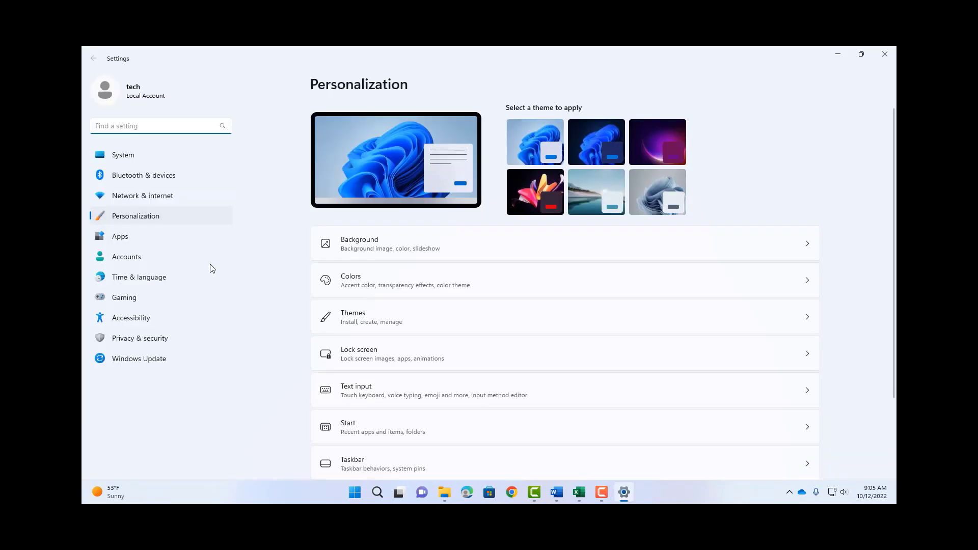
click(141, 324)
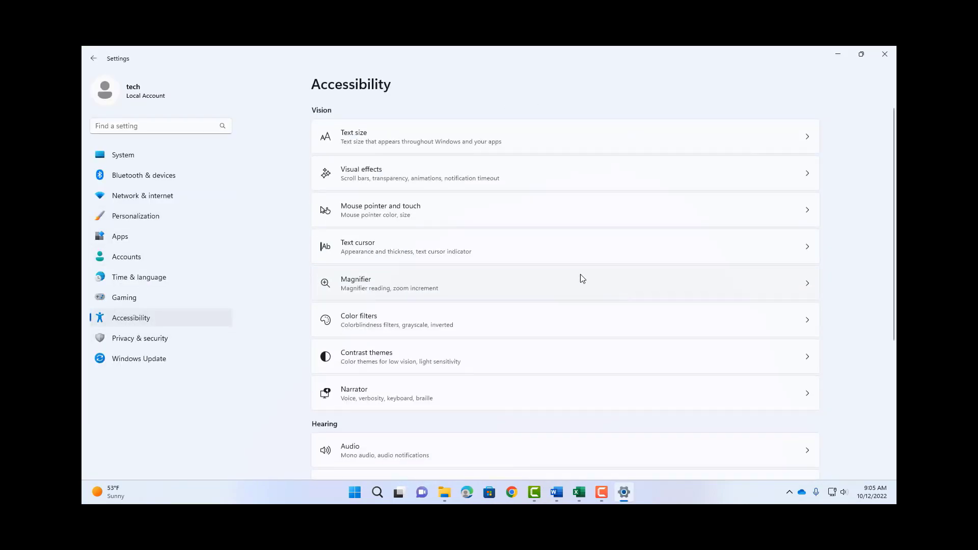
scroll(360, 304, down, 3)
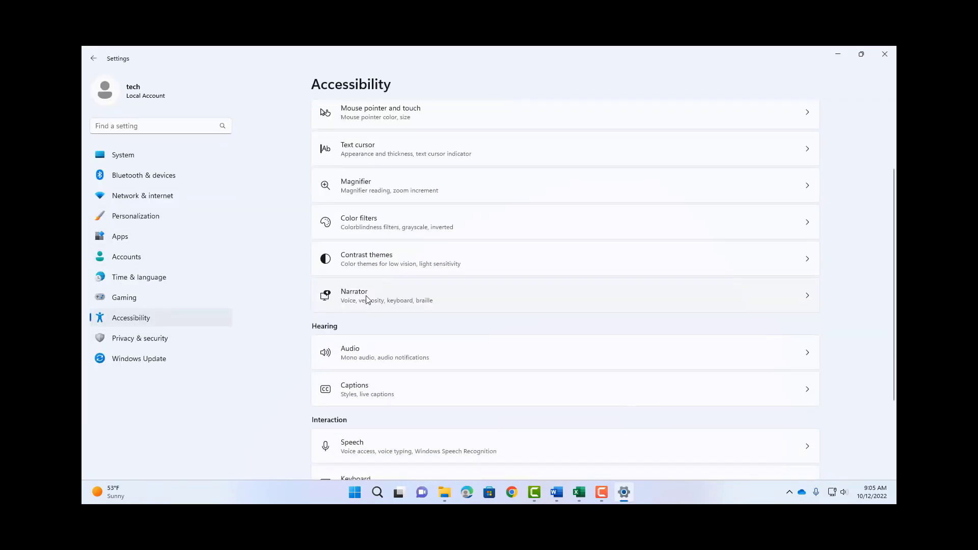
click(643, 304)
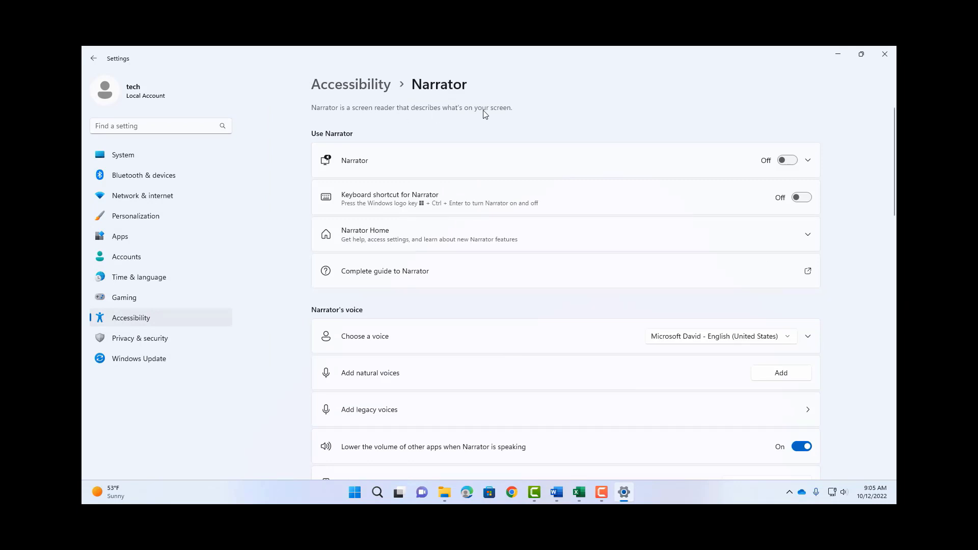
Turn on Narrator and install the offered natural voices, and run it once more to view and exit Narrator Home.
click(788, 161)
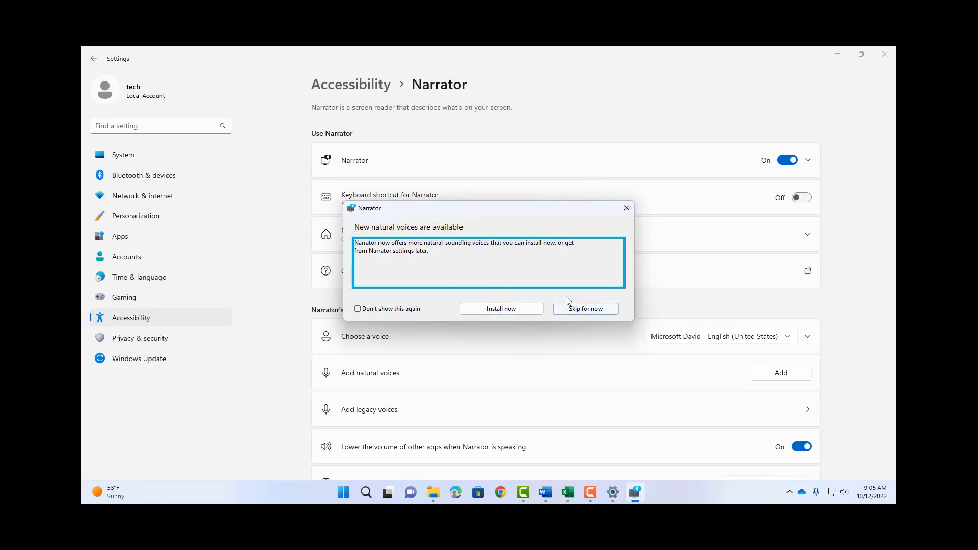
click(503, 306)
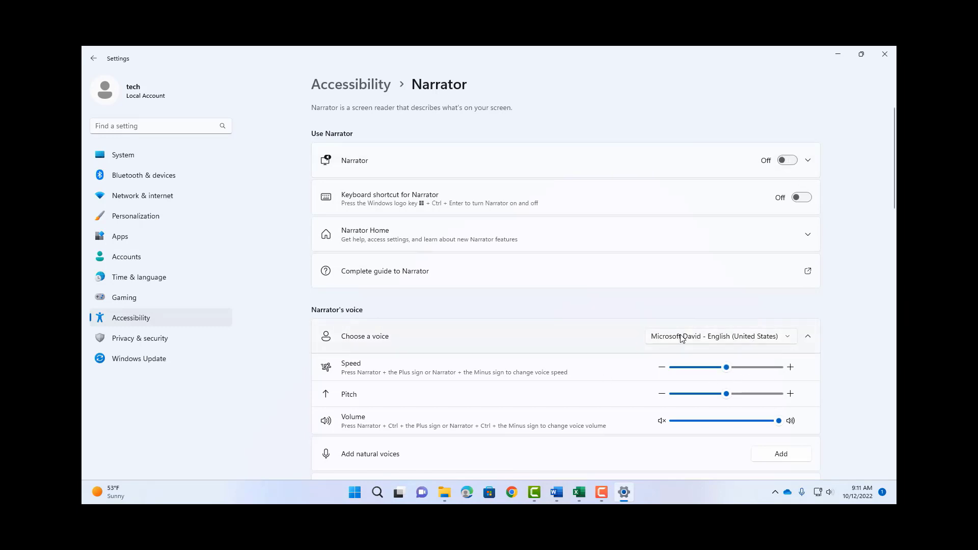
click(793, 161)
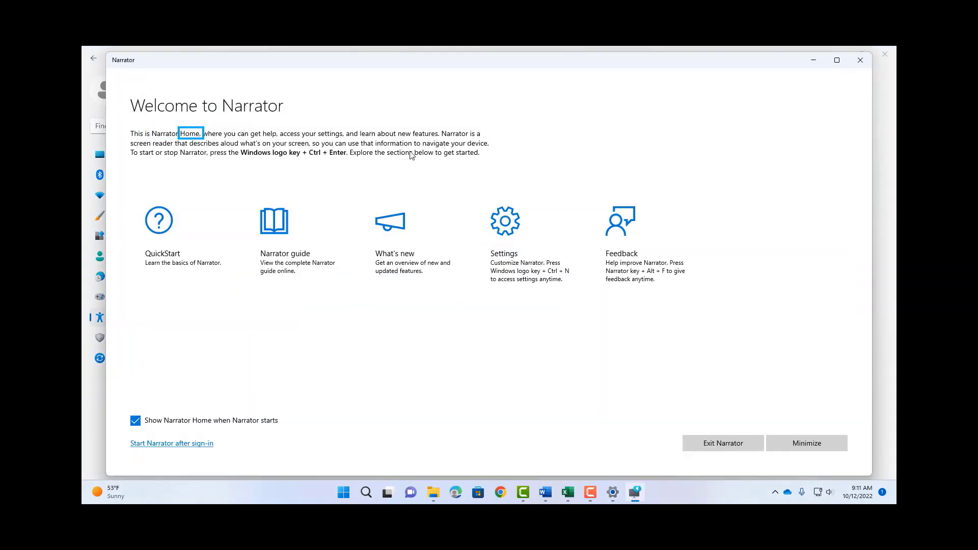
click(719, 442)
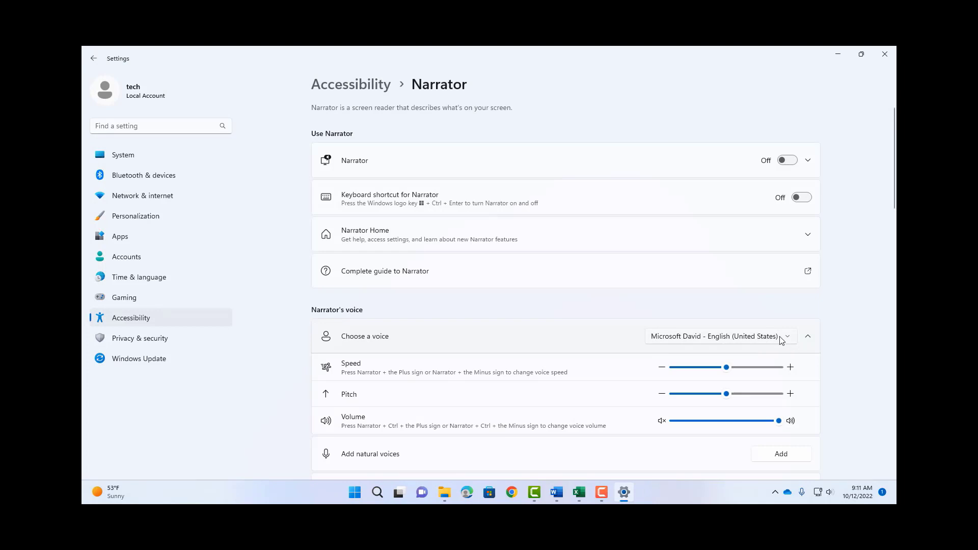
Set Narrator's voice to Microsoft Mark - English (United States), and view the natural voices available to install without installing one.
click(782, 341)
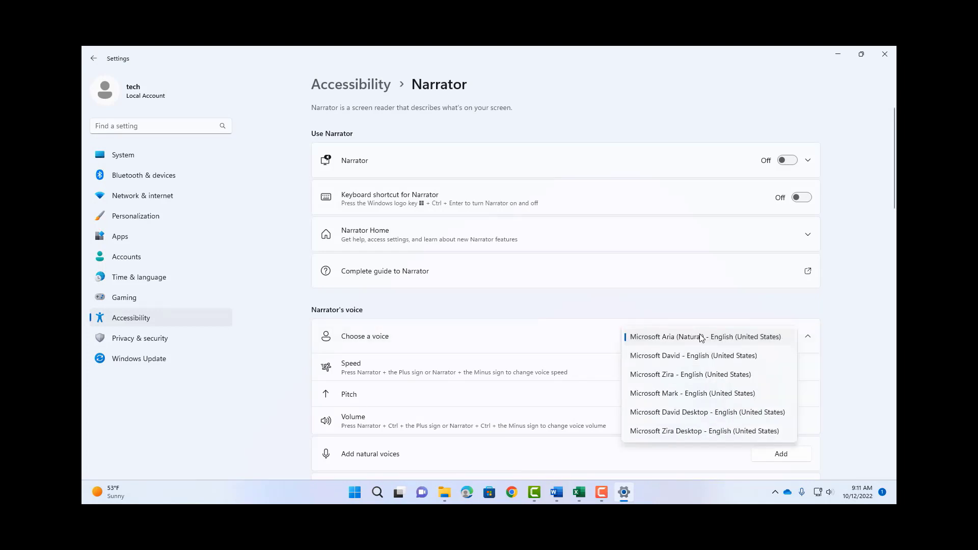
click(662, 398)
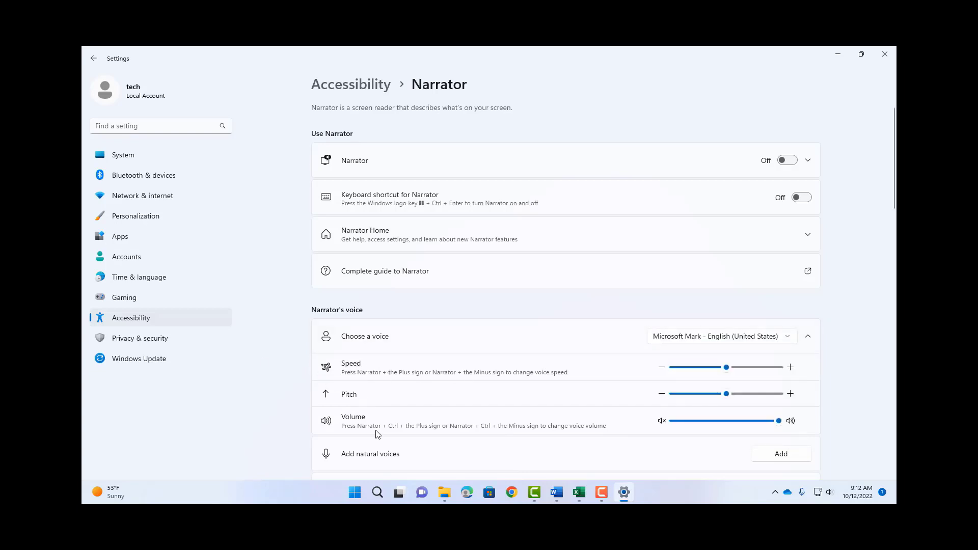
scroll(600, 355, down, 2)
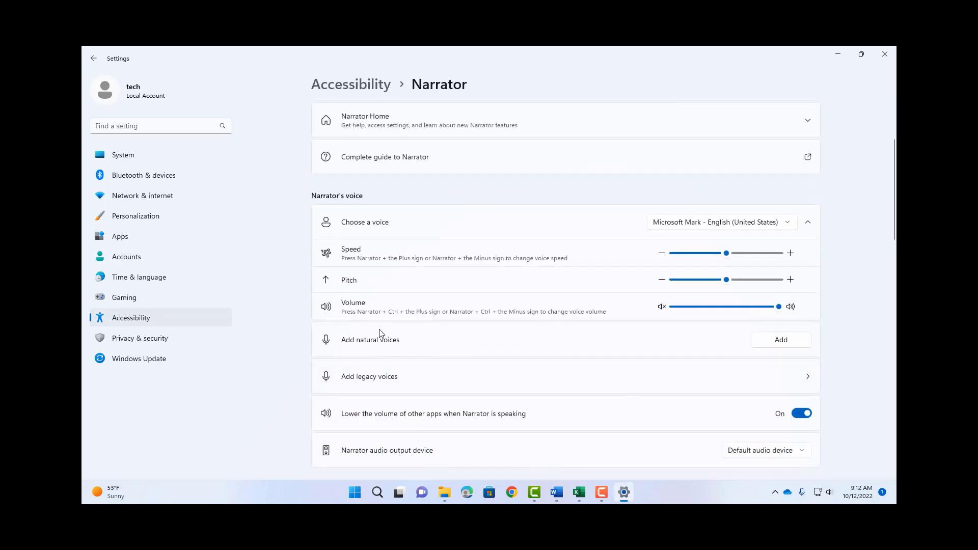
click(778, 347)
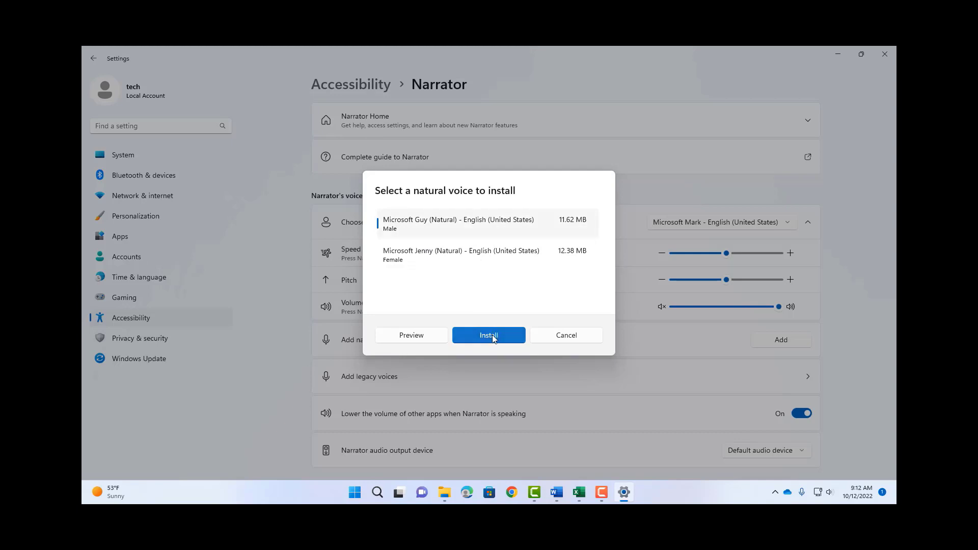
click(567, 340)
Set Narrator's voice to Microsoft Zira Desktop - English (United States) and turn on Narrator.
click(763, 227)
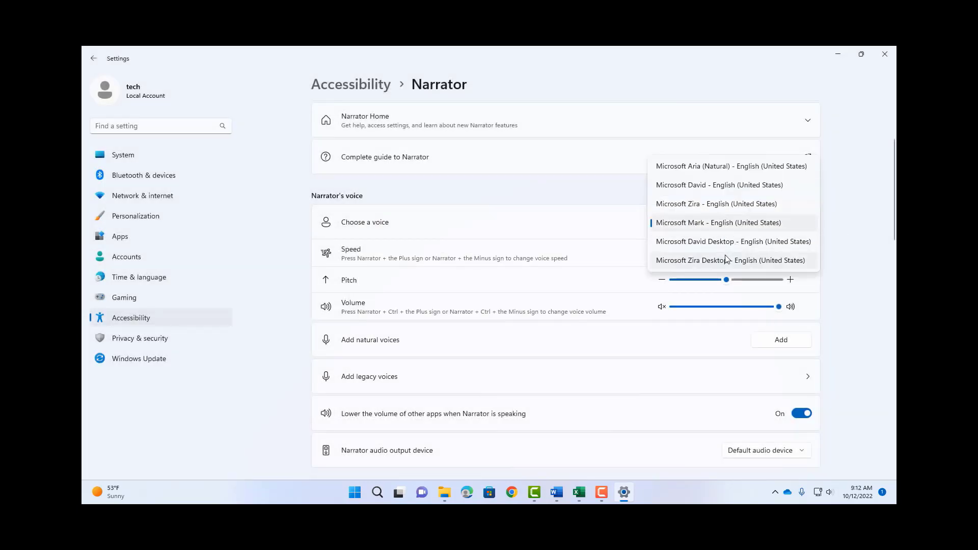
click(693, 261)
scroll(830, 284, up, 3)
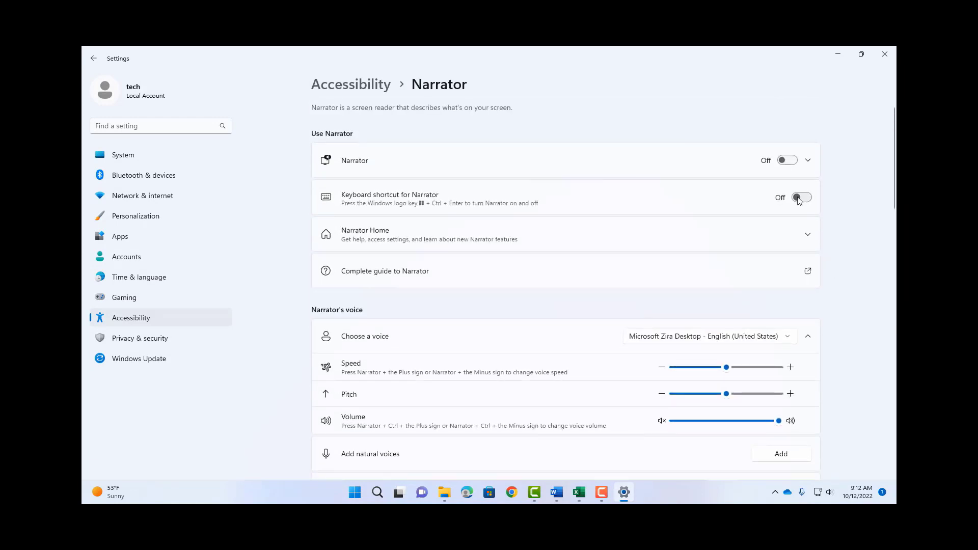
click(789, 161)
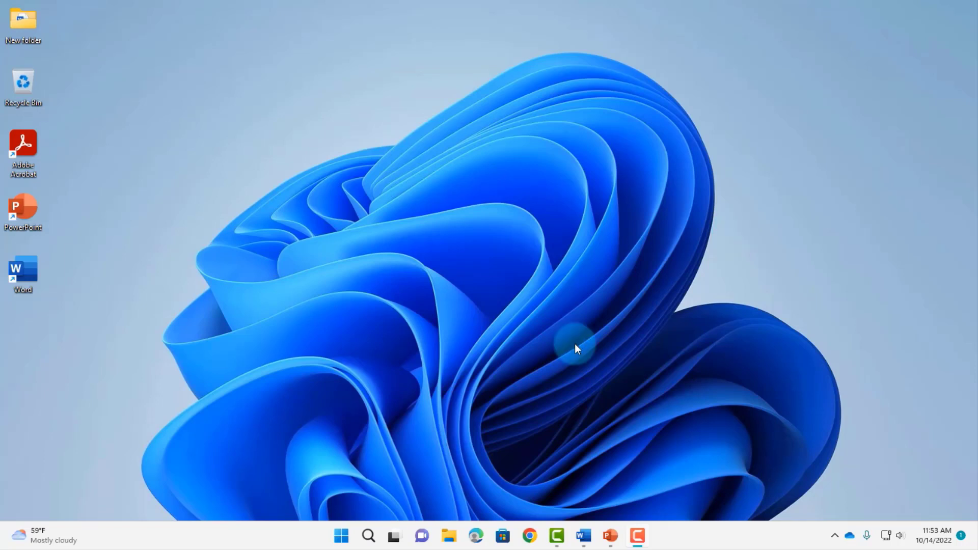
Switch to Task Manager from the desktop, and collapse and re-expand its page navigation.
right_click(341, 542)
click(308, 386)
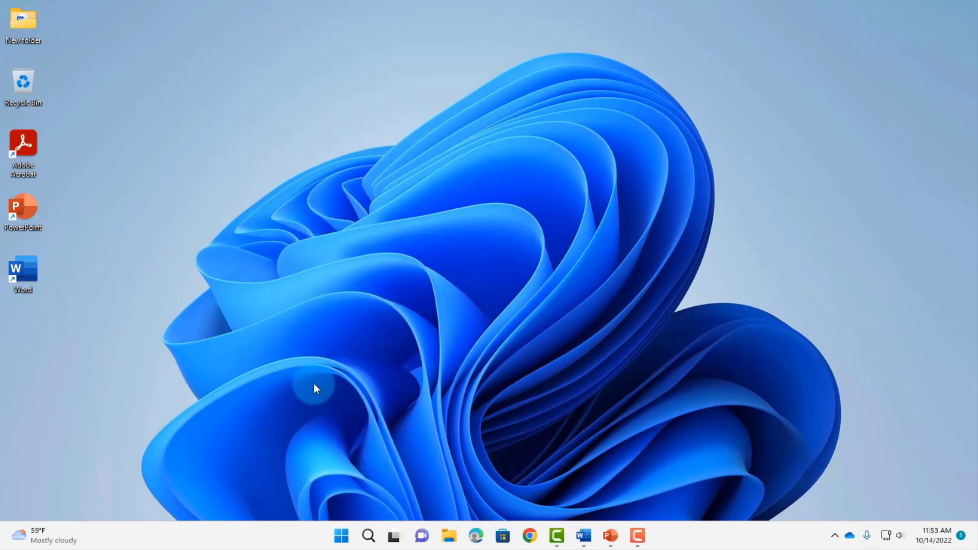
drag(741, 49, 836, 51)
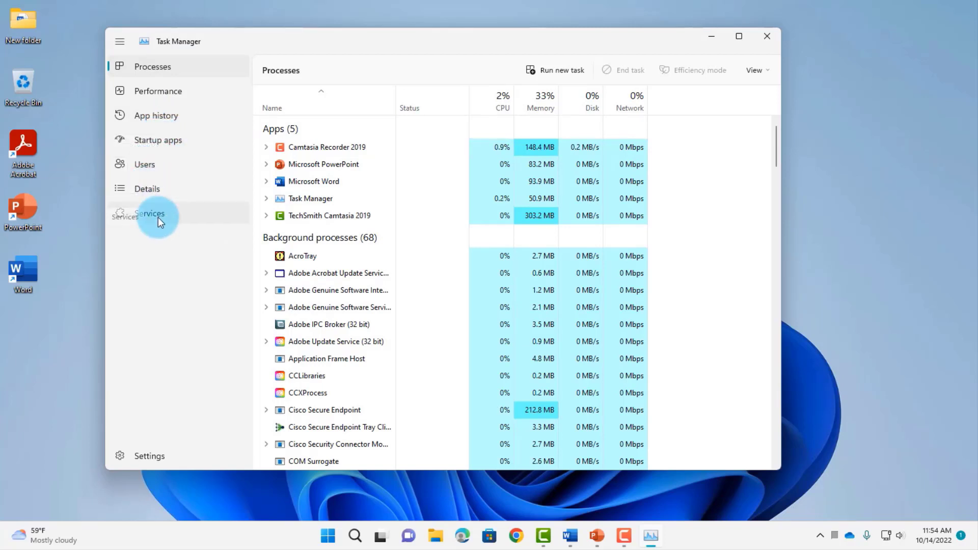
click(119, 41)
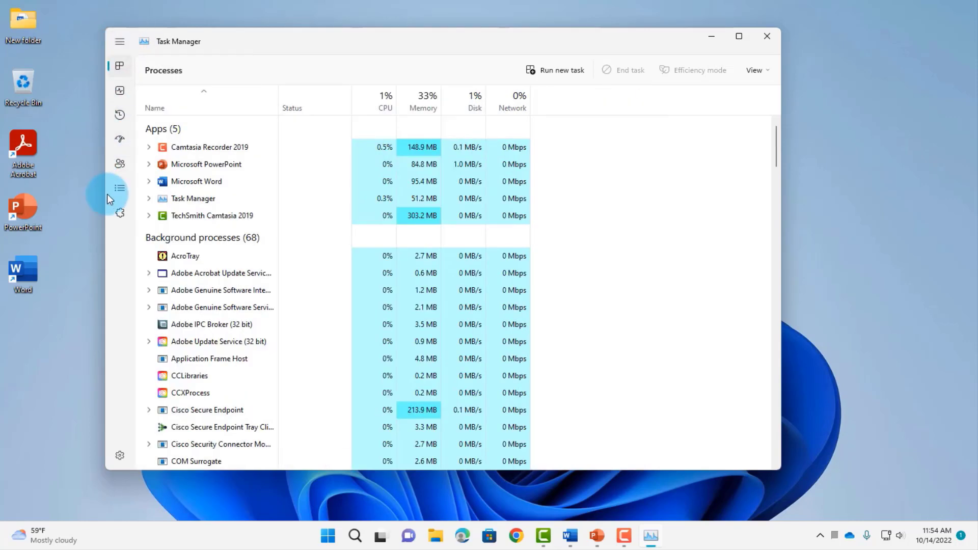
click(119, 41)
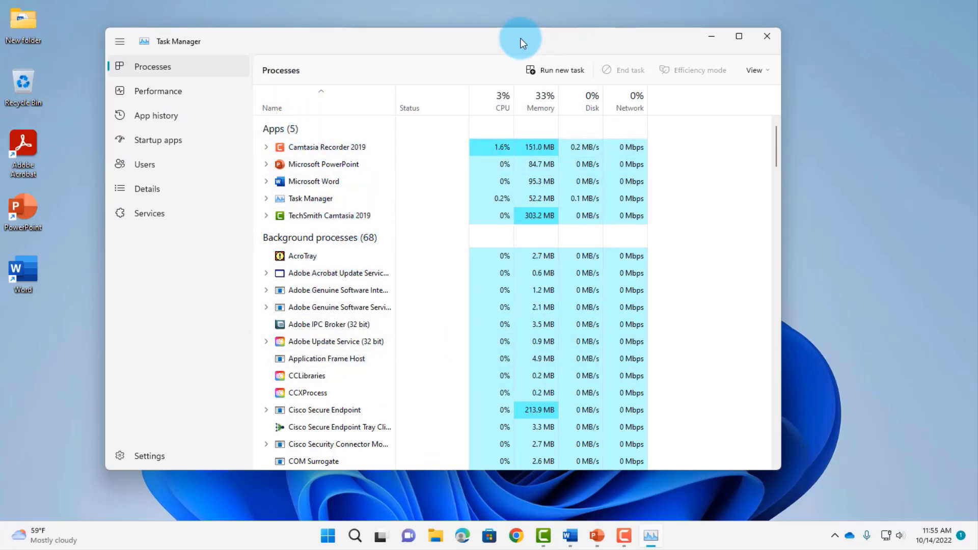
View the Create new task dialog for running a new task and dismiss it without starting anything.
click(561, 71)
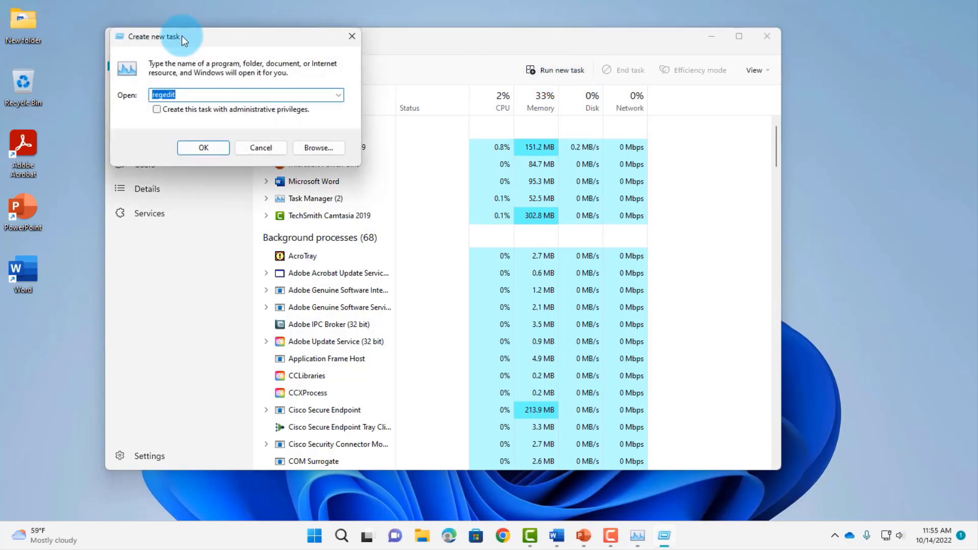
drag(182, 37, 276, 86)
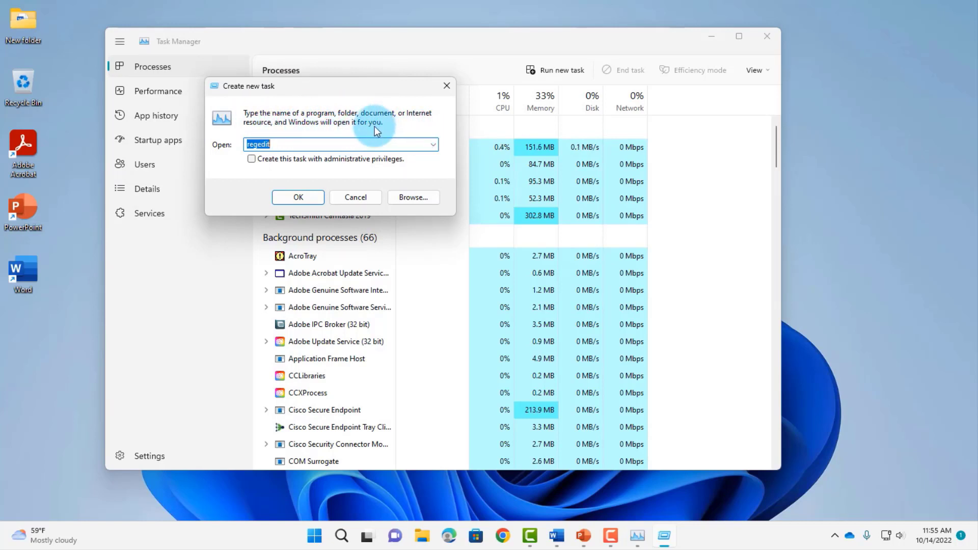
click(355, 197)
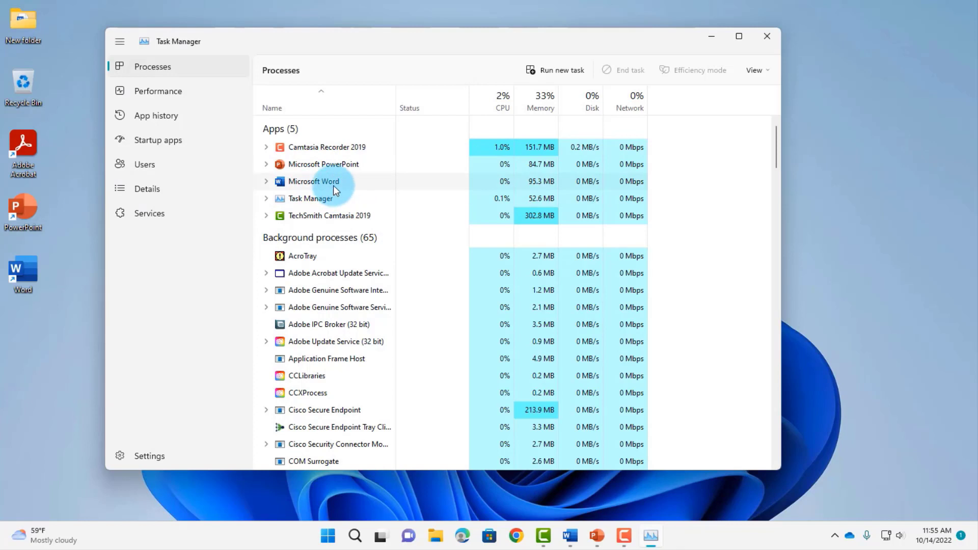
End the Microsoft PowerPoint task and turn on Efficiency mode for Microsoft Word.
click(311, 164)
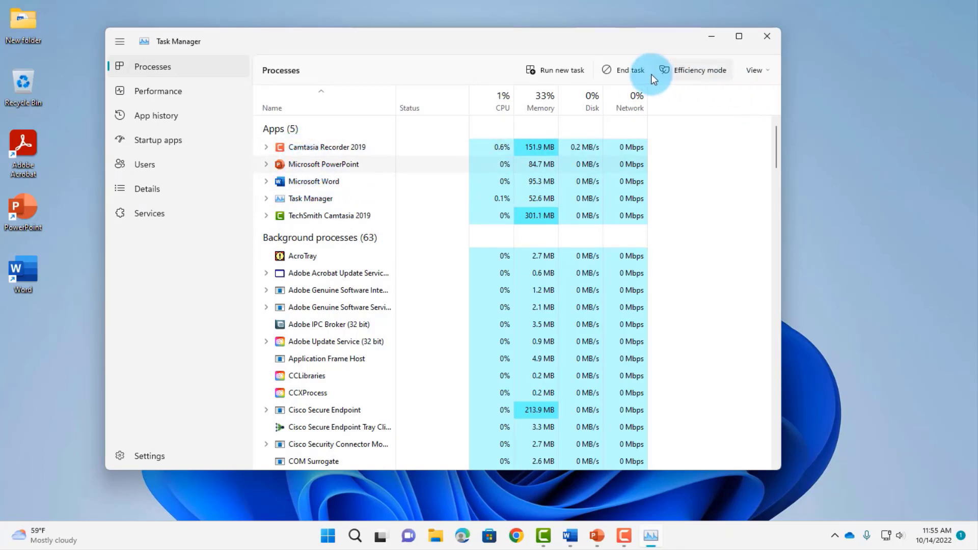
click(631, 70)
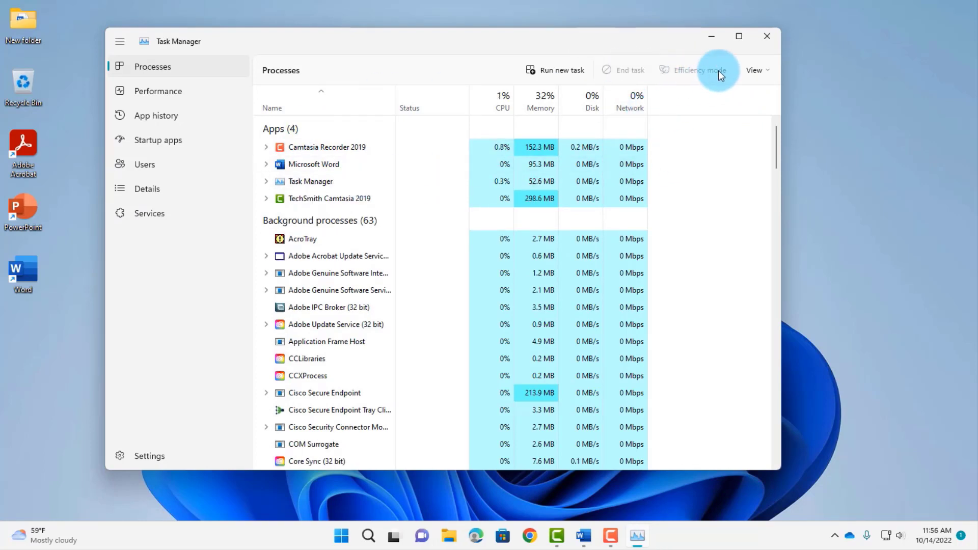
click(314, 165)
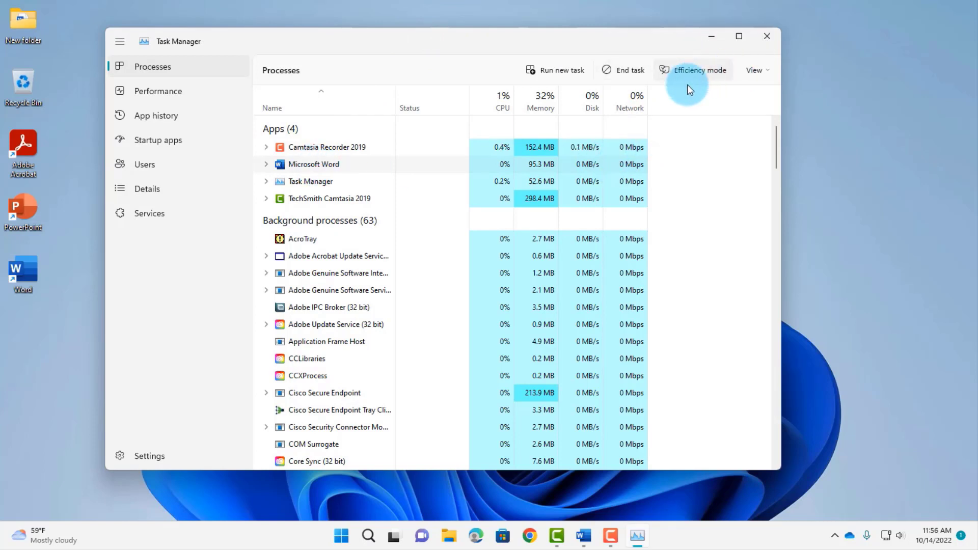
click(690, 71)
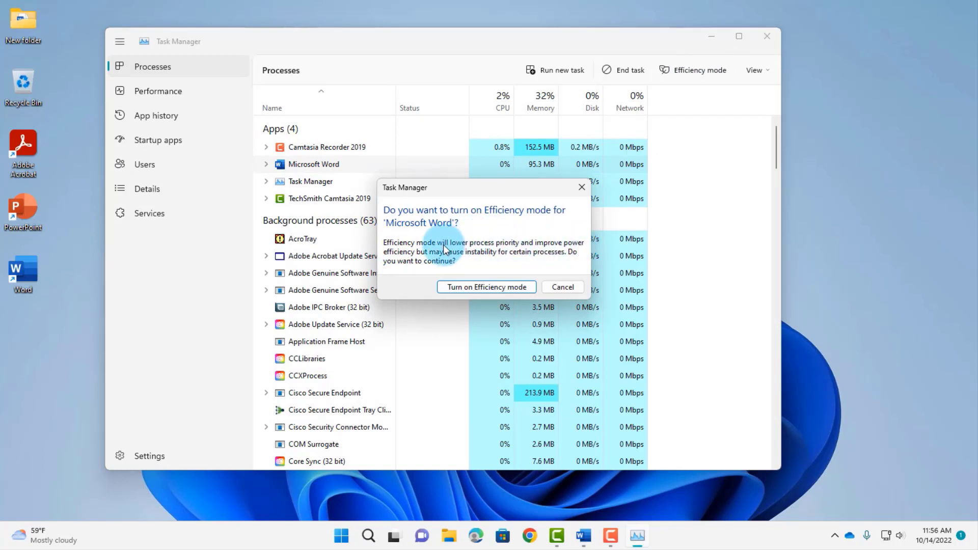
click(497, 286)
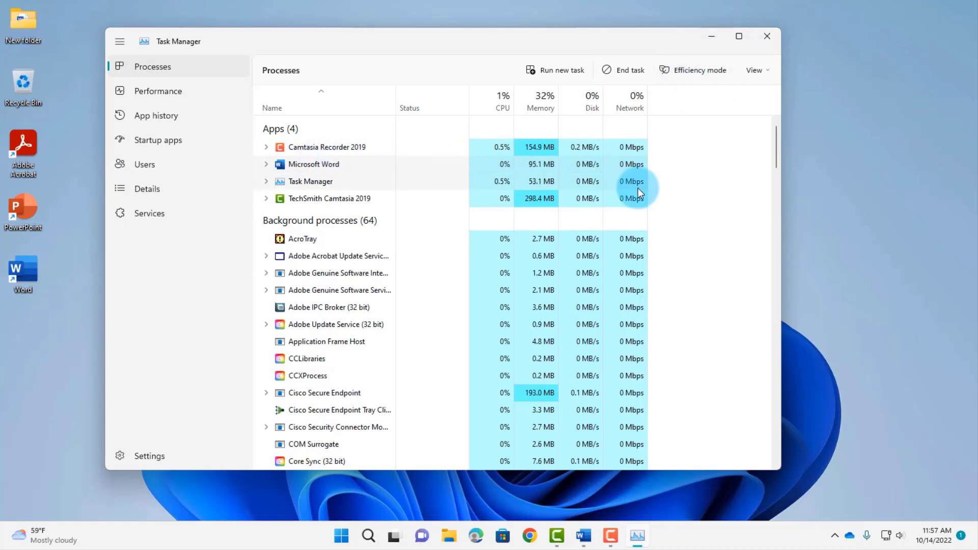
Collapse all process groups in the Processes list.
click(766, 71)
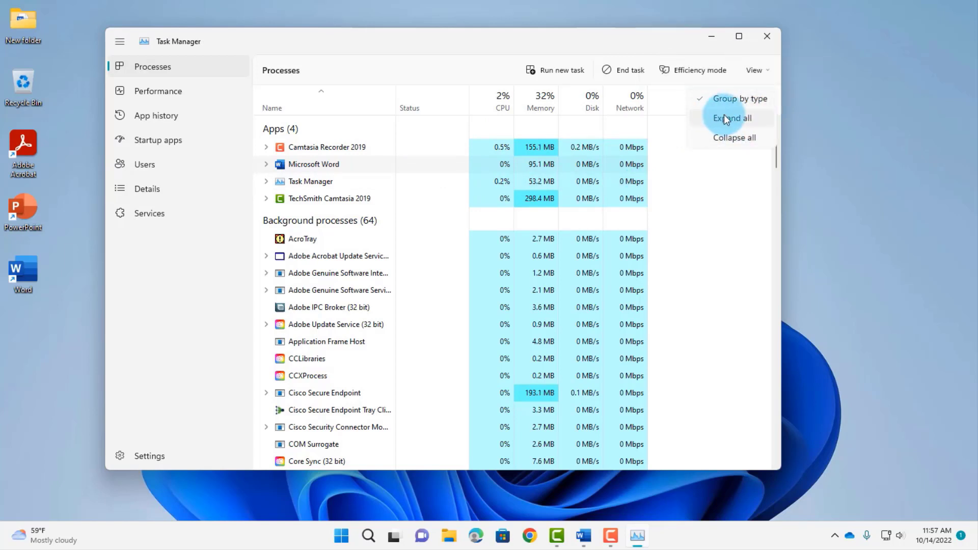
click(751, 141)
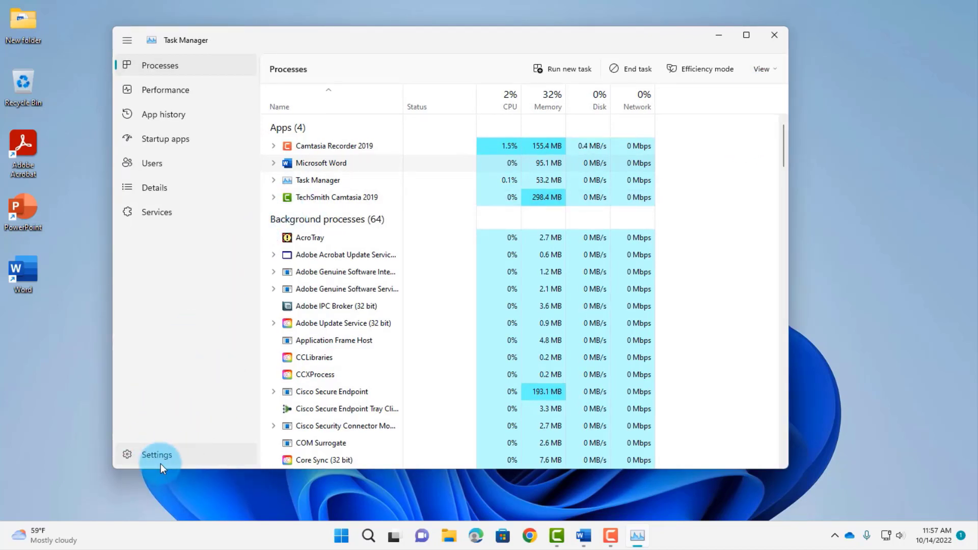
In Task Manager's settings, switch the Default Start Page to Performance and back to Processes, and view the real time update speed choices.
click(127, 454)
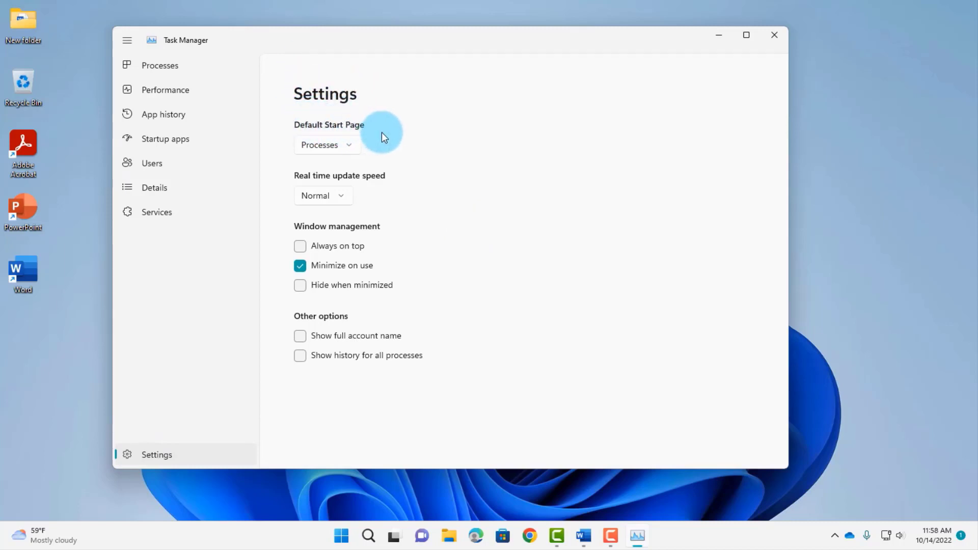
click(351, 147)
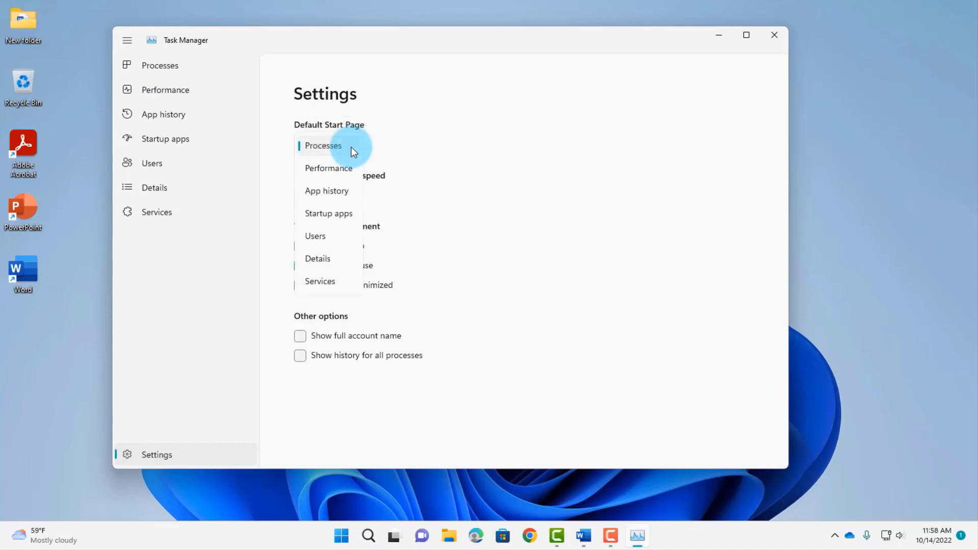
click(312, 173)
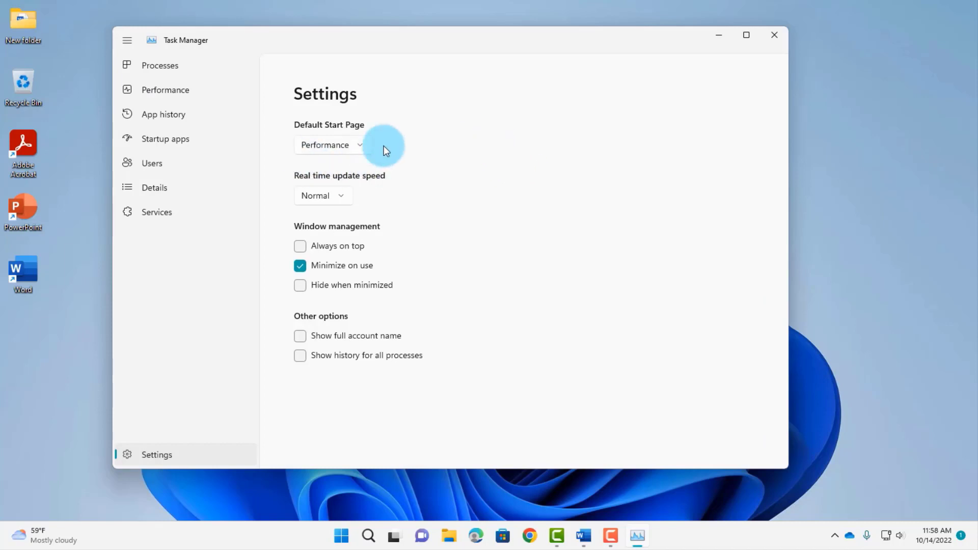
click(316, 146)
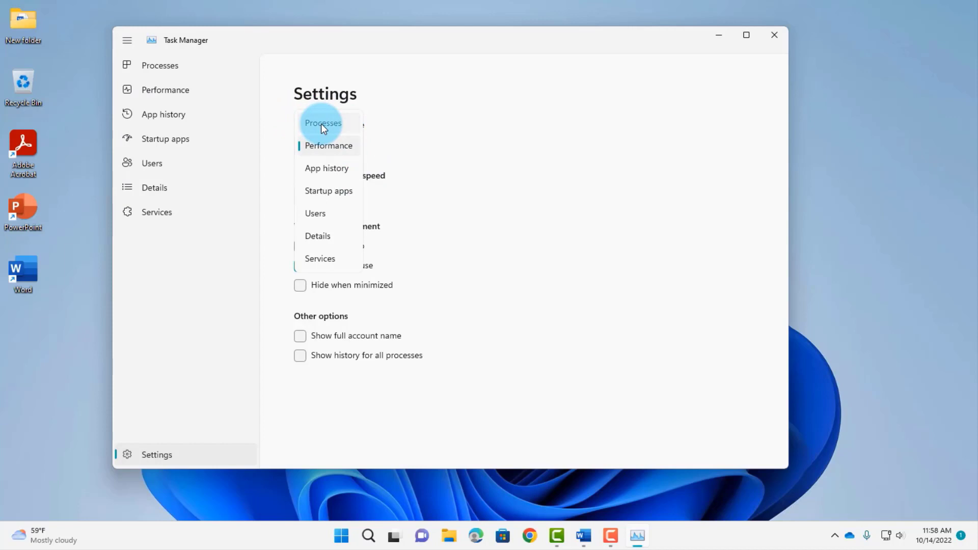
click(321, 123)
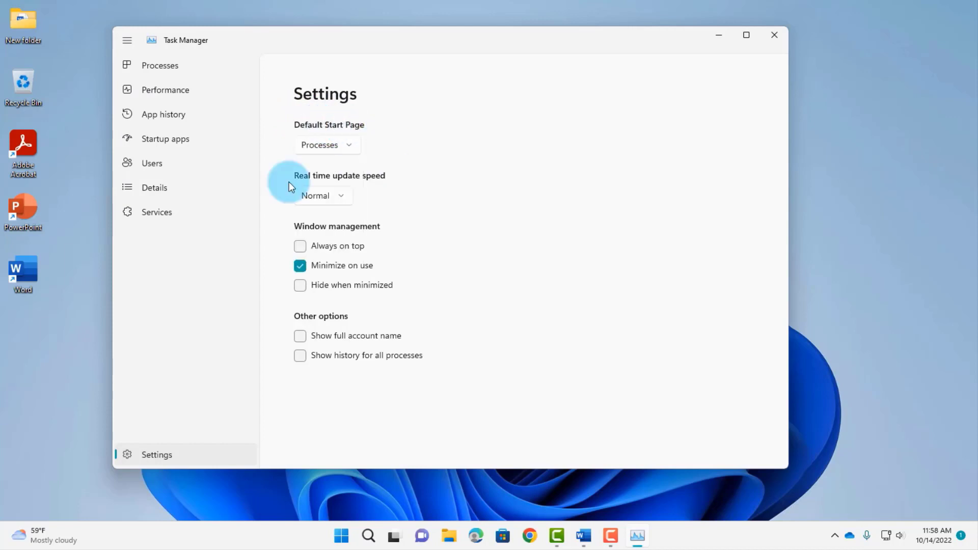
click(343, 196)
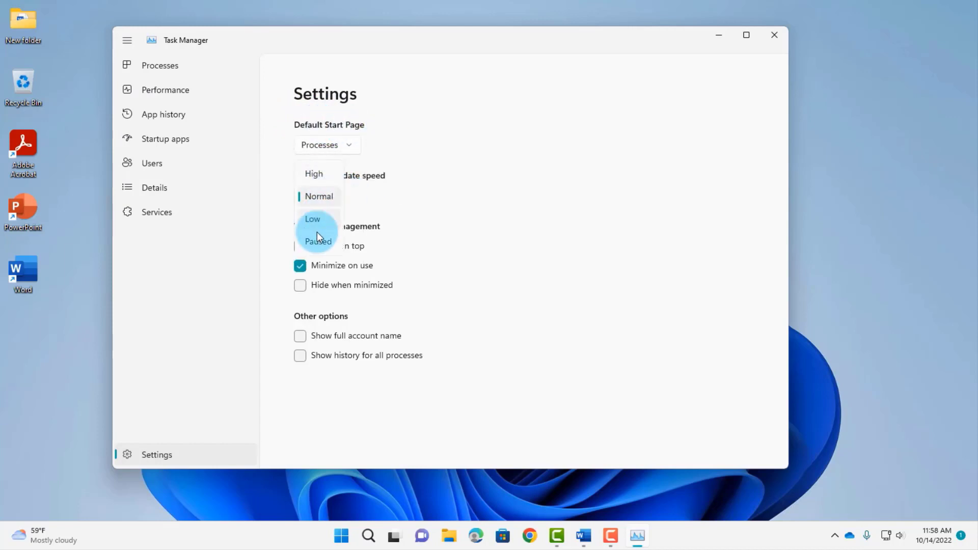
click(414, 241)
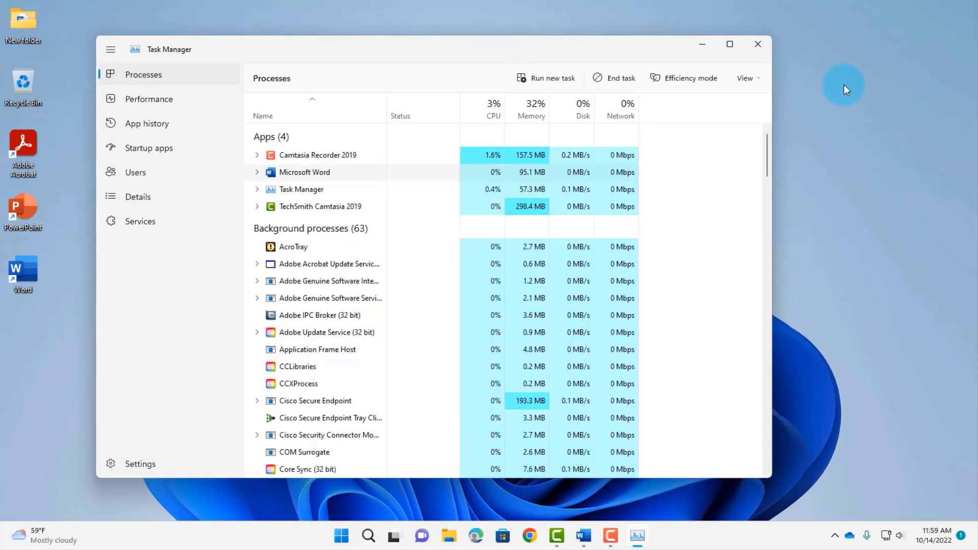
Open the desktop's Personalization settings beside Task Manager and apply the dark theme with the red accent and colourful flower wallpaper.
right_click(833, 103)
click(773, 229)
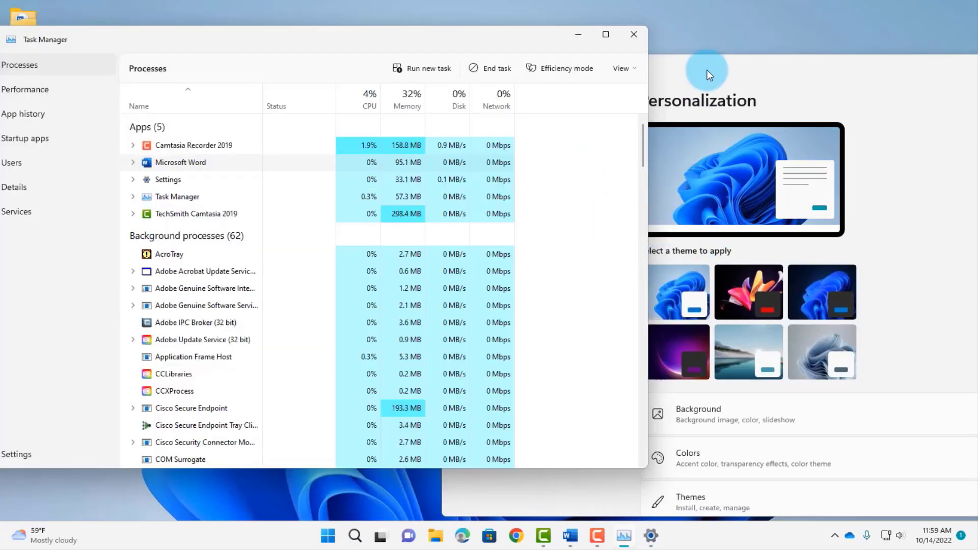
click(730, 60)
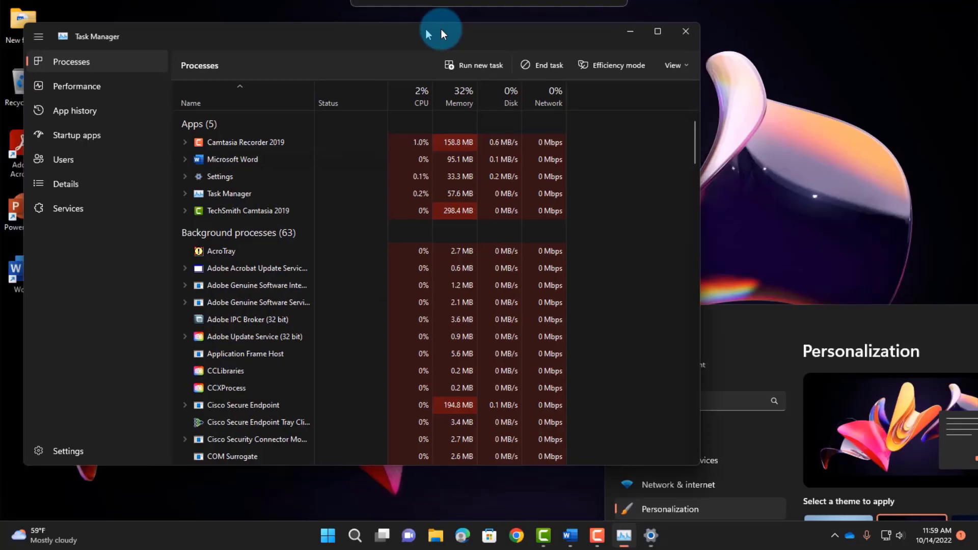
drag(441, 29, 525, 32)
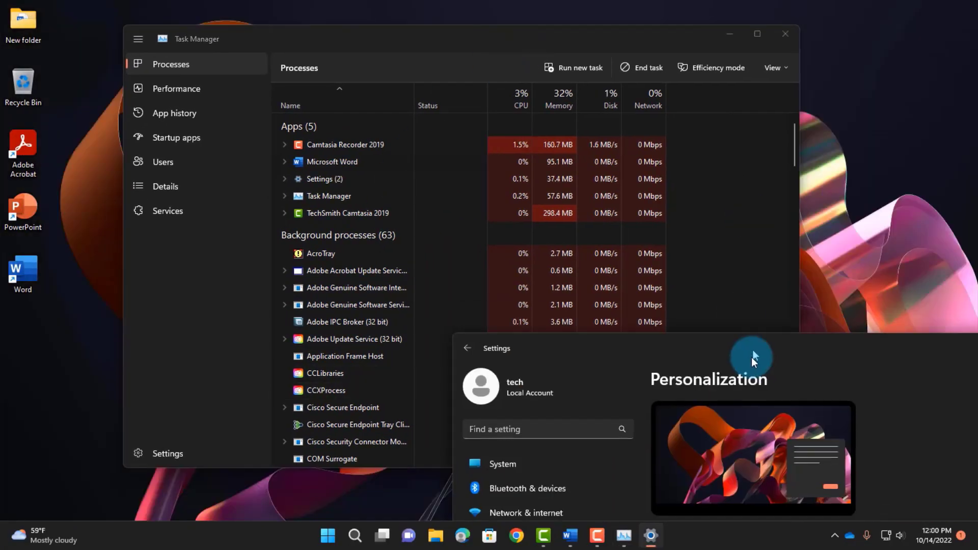
Bring the Personalization settings fully into view and apply the light theme with the blue flower wallpaper.
drag(751, 355, 542, 93)
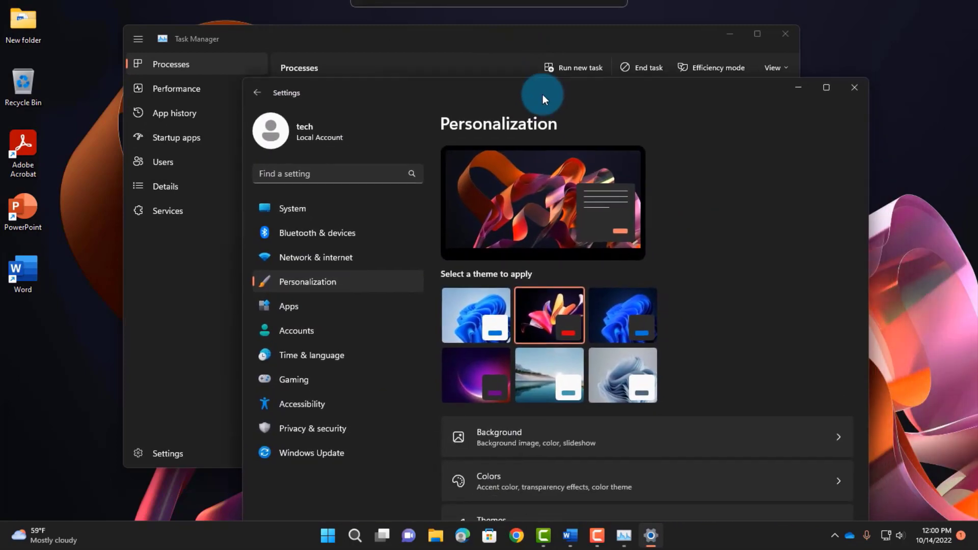
click(469, 303)
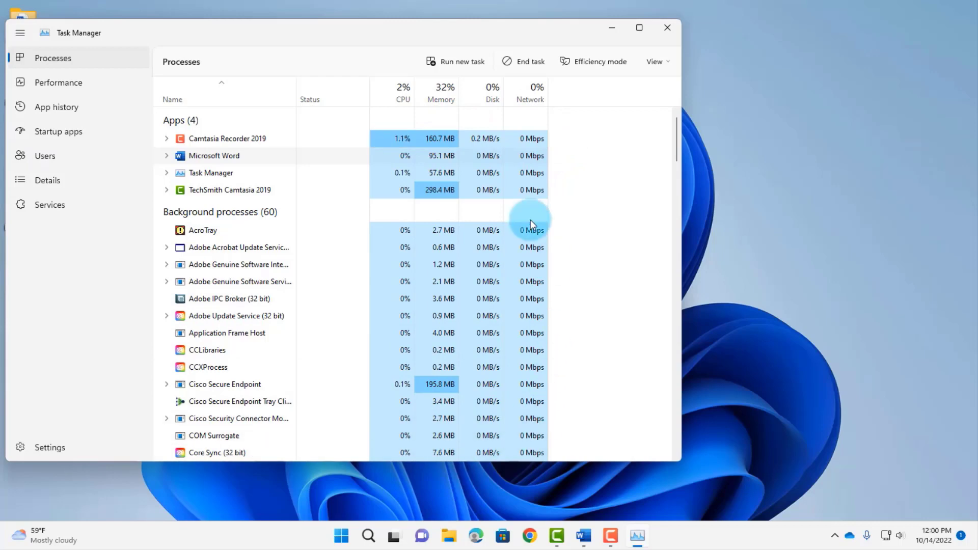
Open the desktop's Personalization colour settings beside Task Manager and try red and dark grey as the accent colour.
right_click(804, 128)
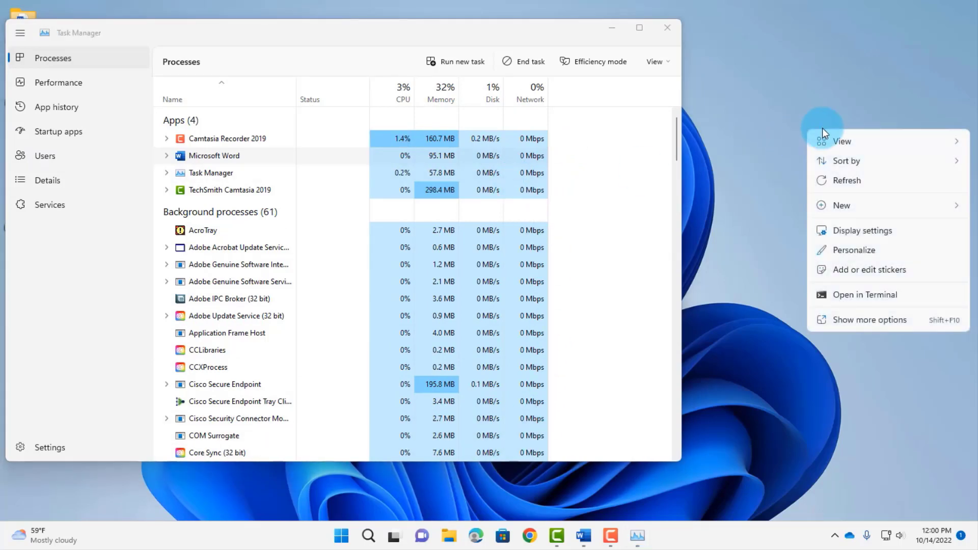
click(859, 250)
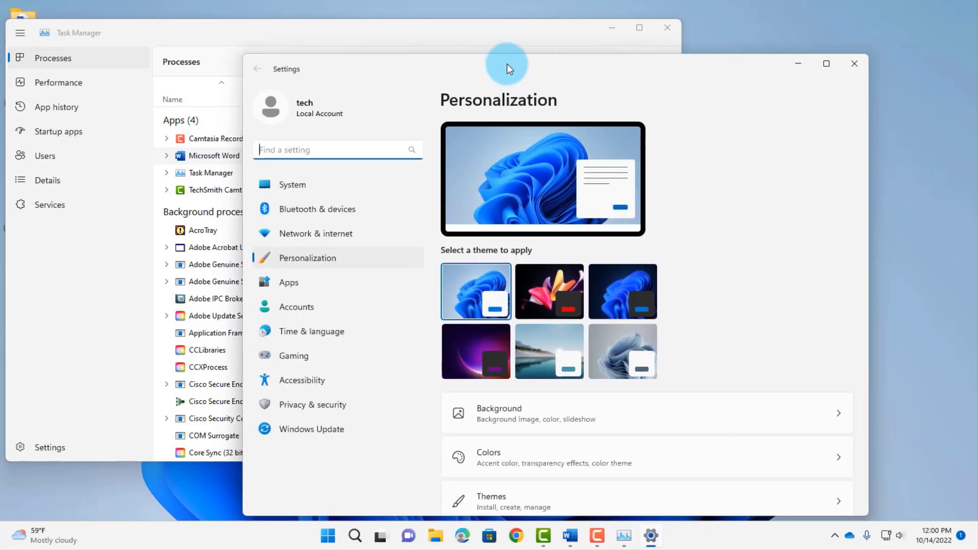
drag(507, 63, 839, 18)
click(694, 294)
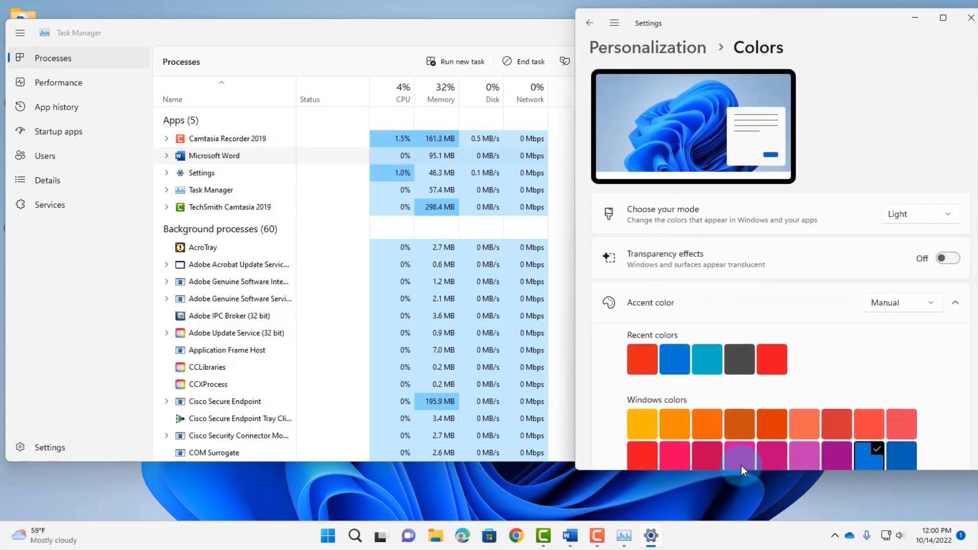
click(645, 454)
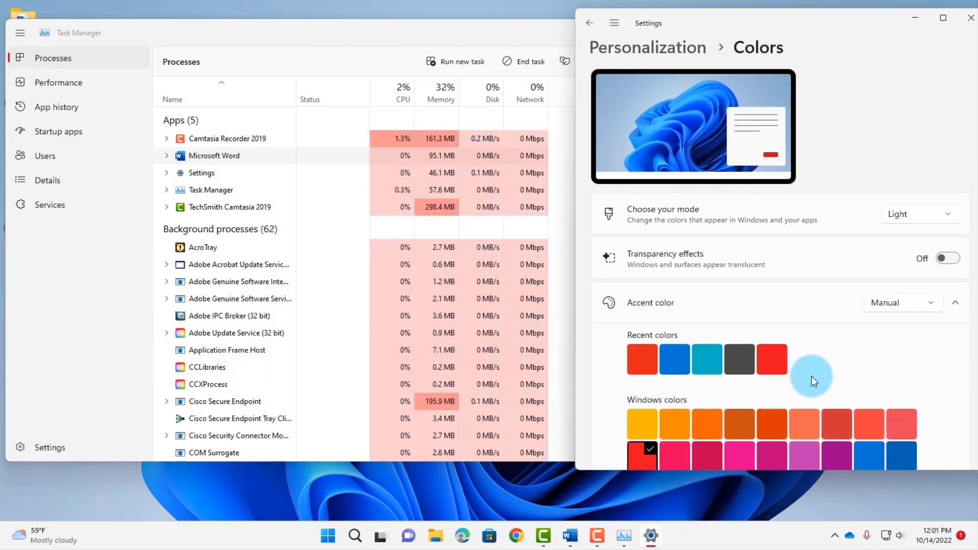
click(735, 354)
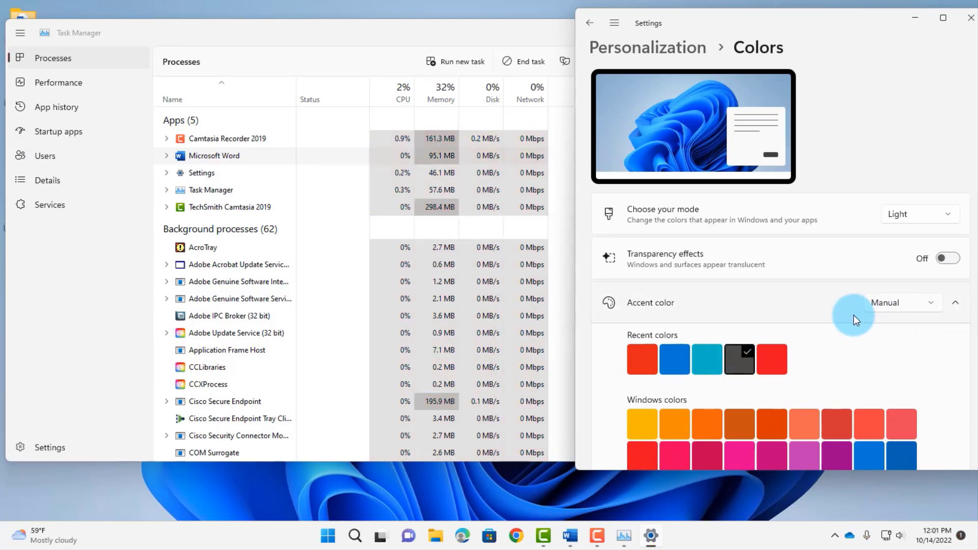
scroll(854, 315, down, 2)
click(811, 374)
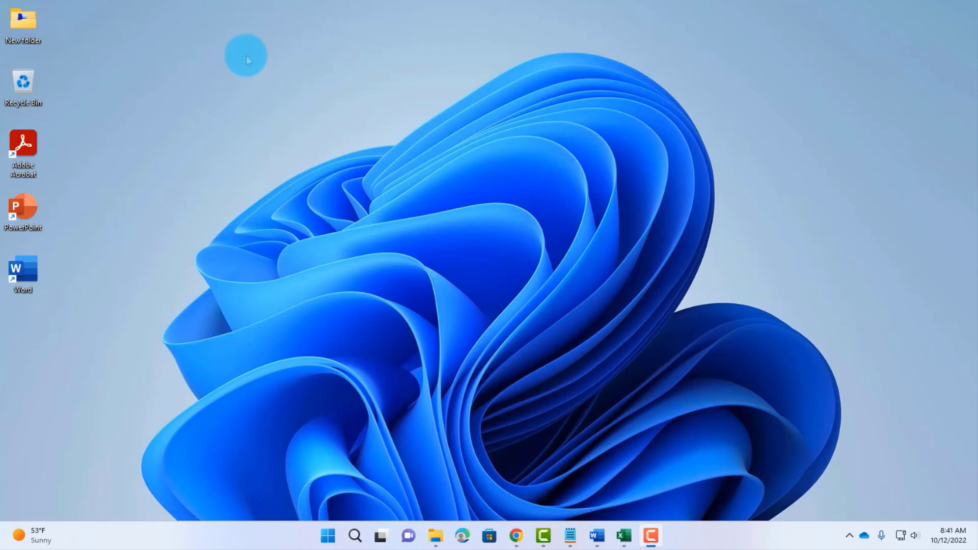
From the desktop's Personalization settings, go to the Accessibility Speech page and turn on Voice access.
right_click(201, 75)
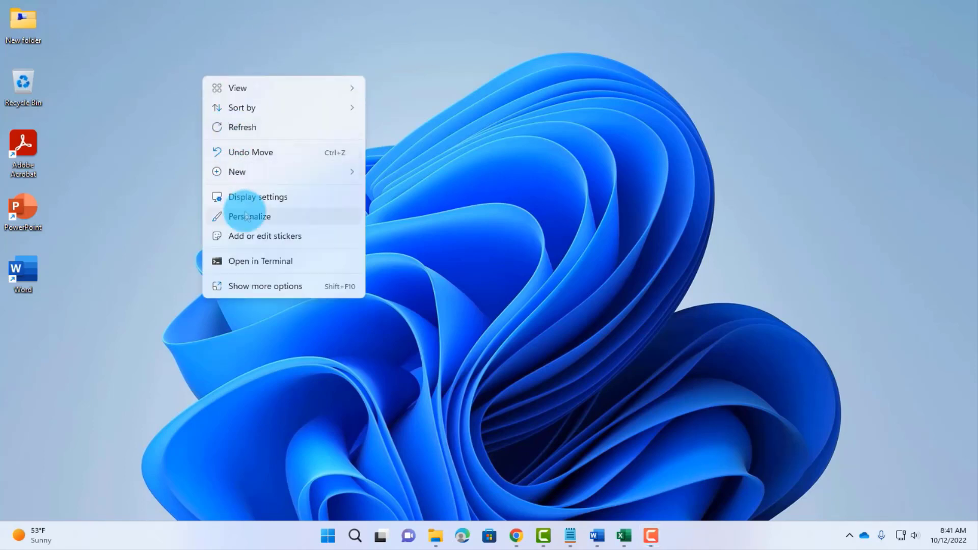
click(239, 216)
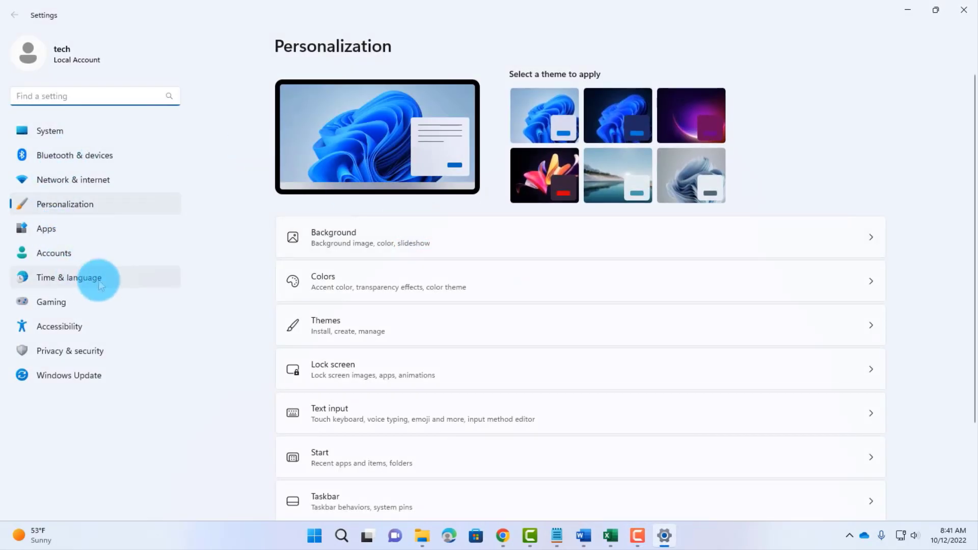
click(84, 325)
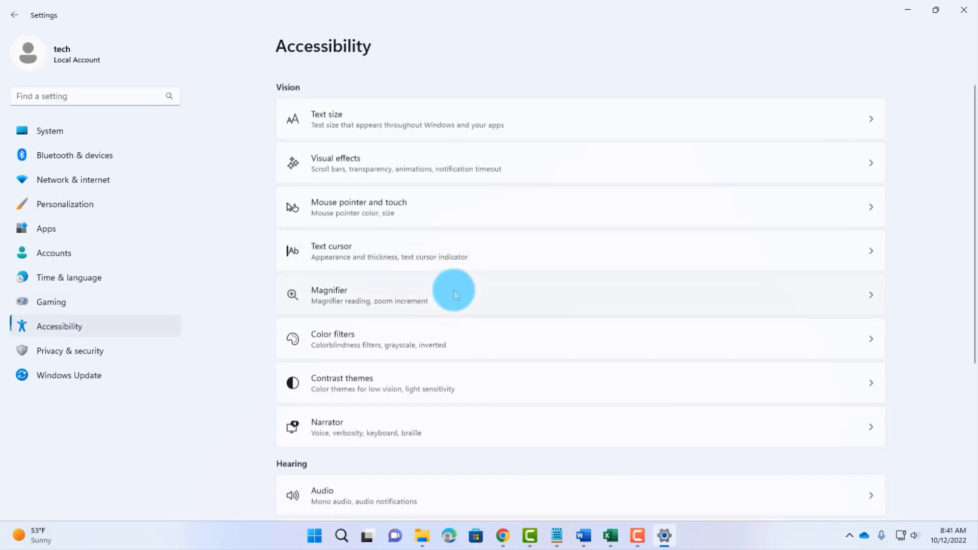
scroll(454, 289, down, 5)
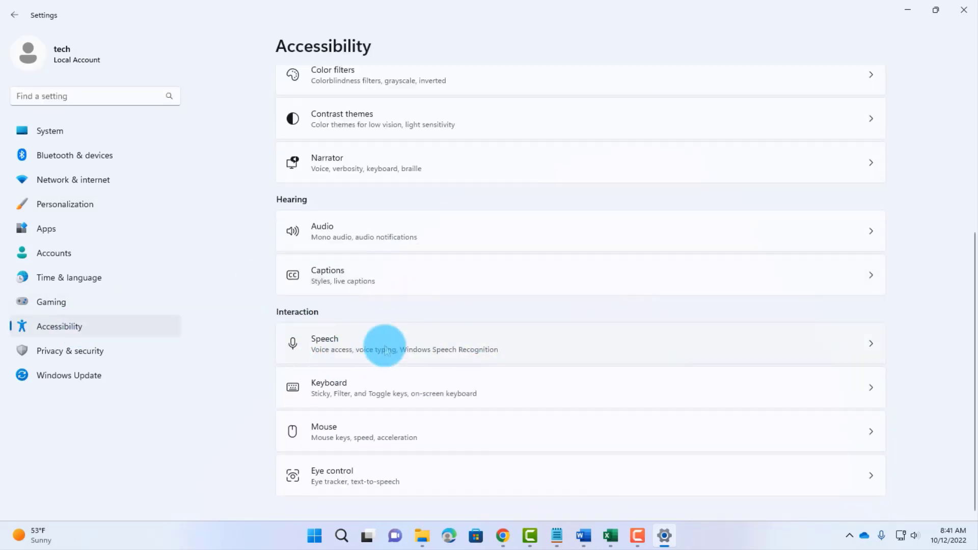
click(427, 340)
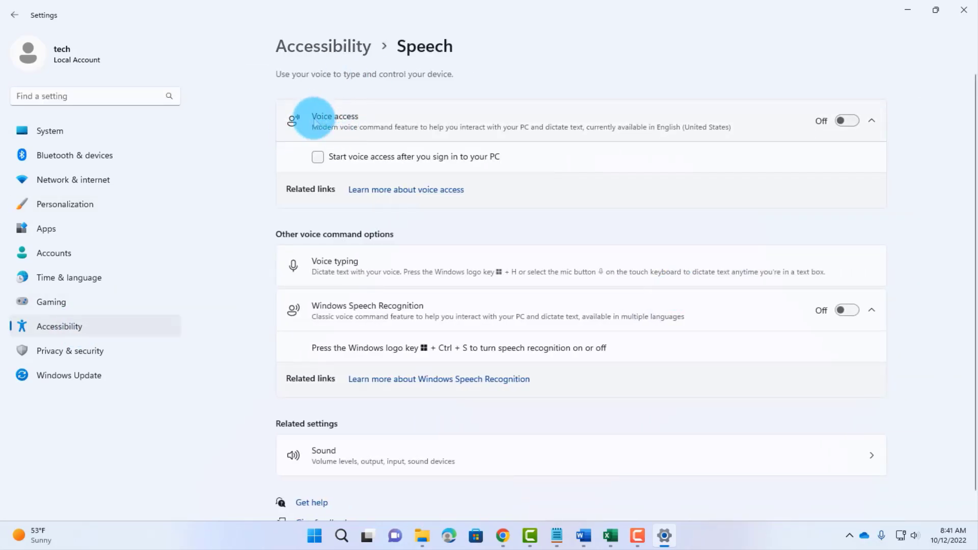
click(847, 120)
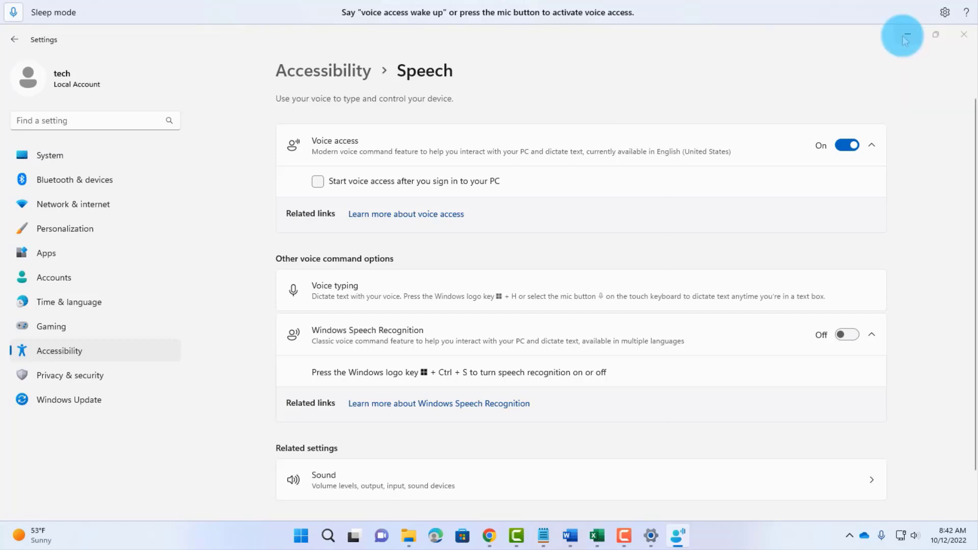
Review the voice access settings for the default microphone and the manage options.
click(946, 15)
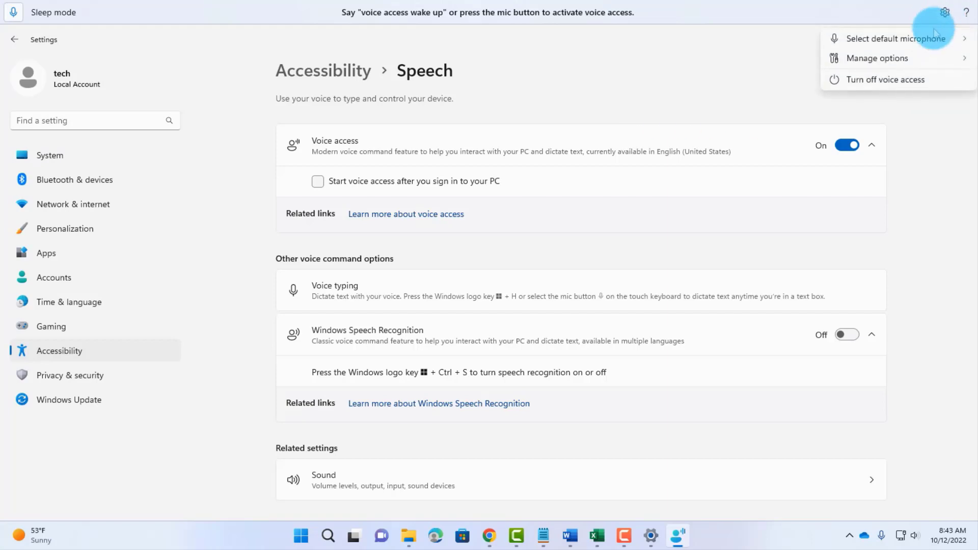
click(864, 39)
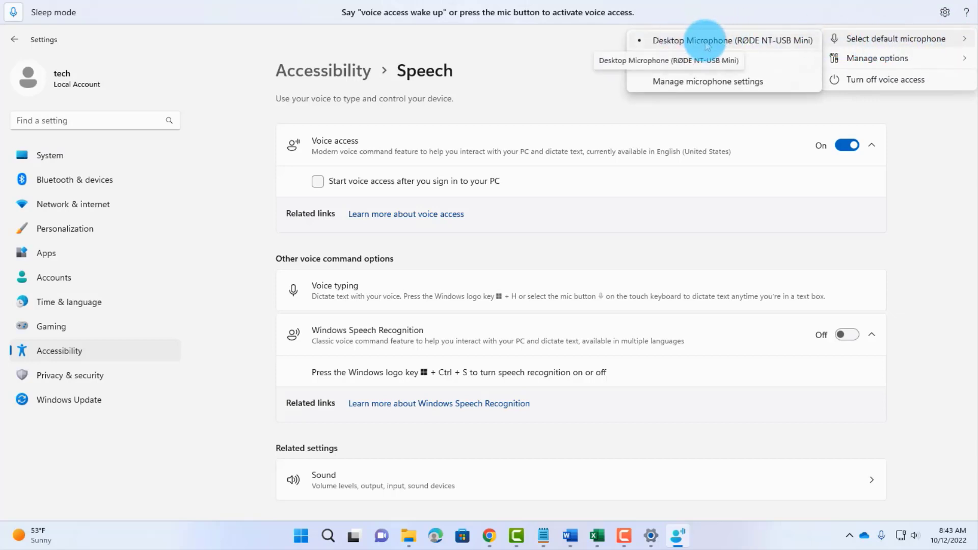
click(860, 58)
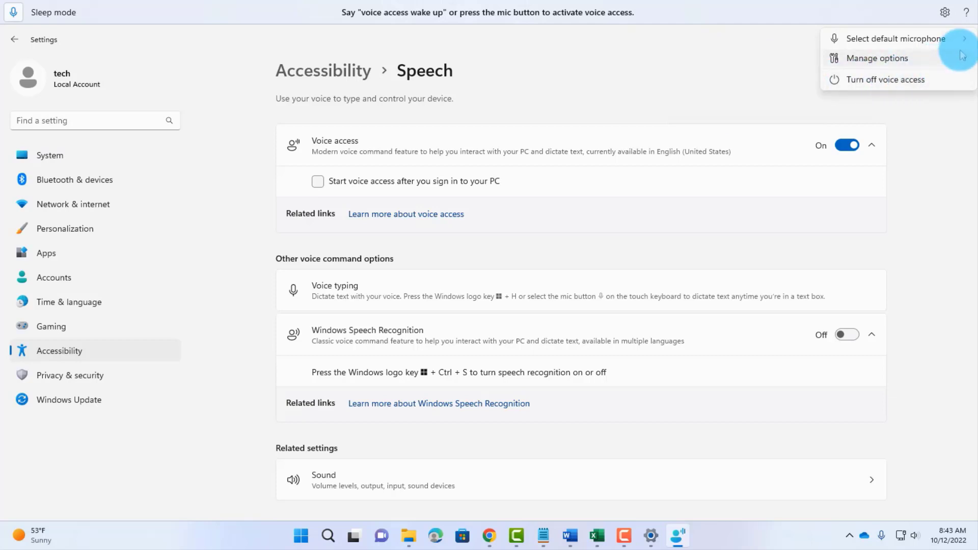
Open the full list of voice access commands from the help options and look through it.
click(966, 13)
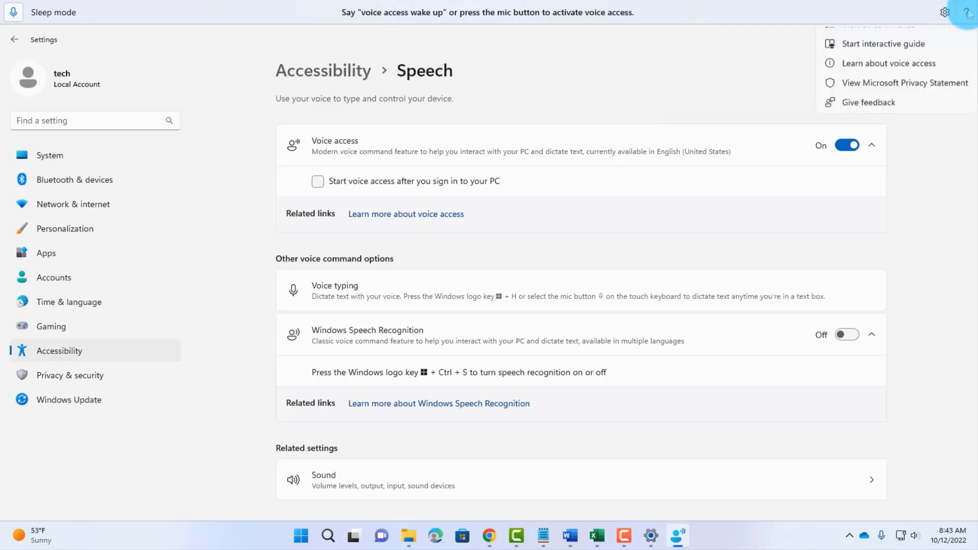
click(860, 39)
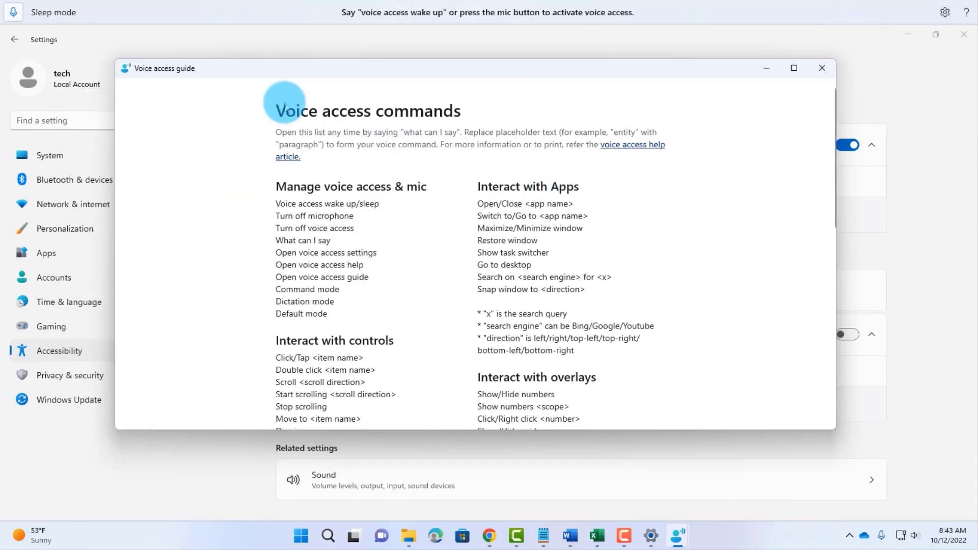
scroll(692, 240, down, 4)
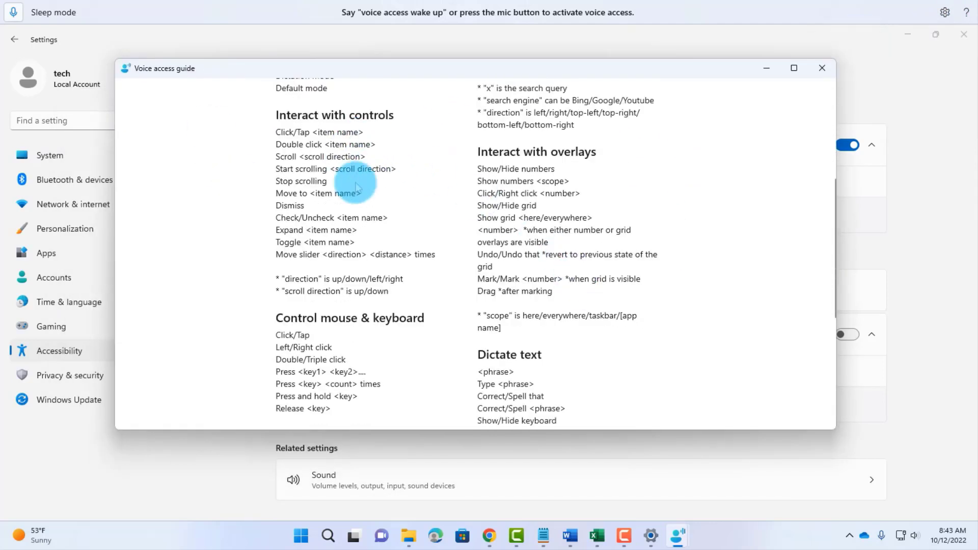
scroll(649, 227, up, 4)
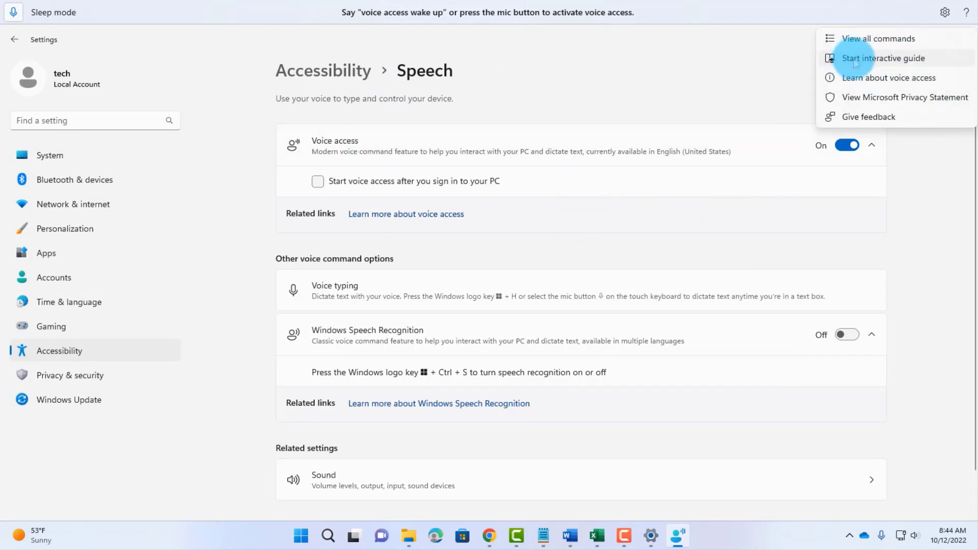
Start the interactive voice access guide, wake the microphone, and set the animal friend to Cat with a teal background.
click(856, 59)
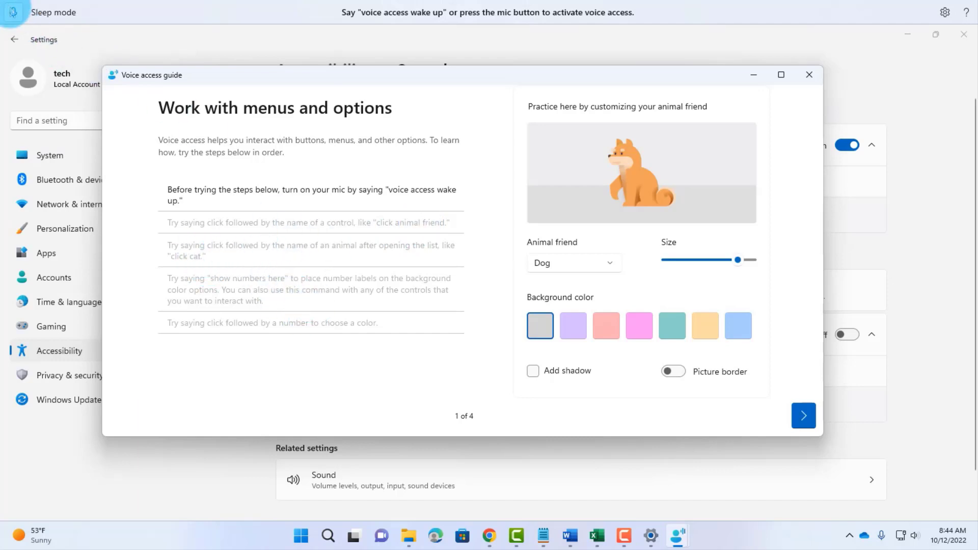
click(12, 11)
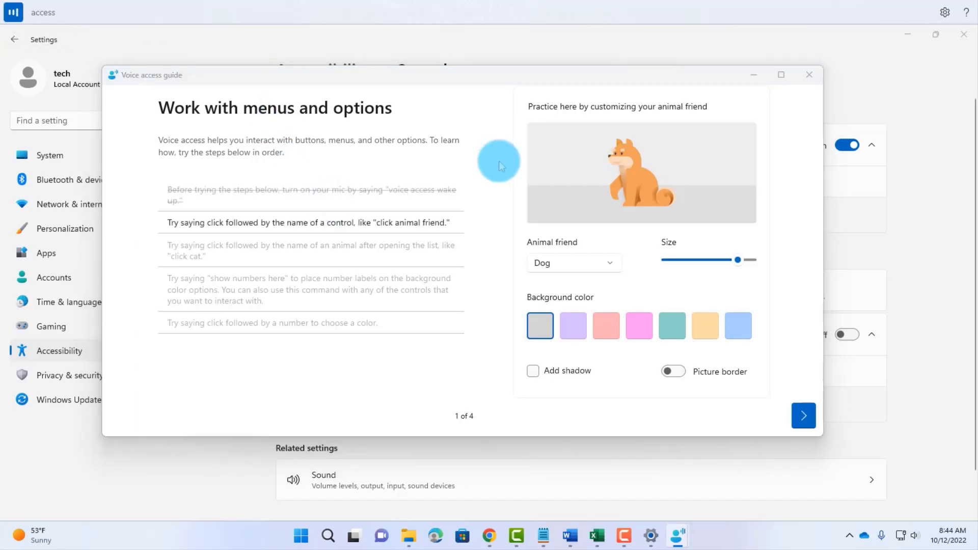
click(575, 261)
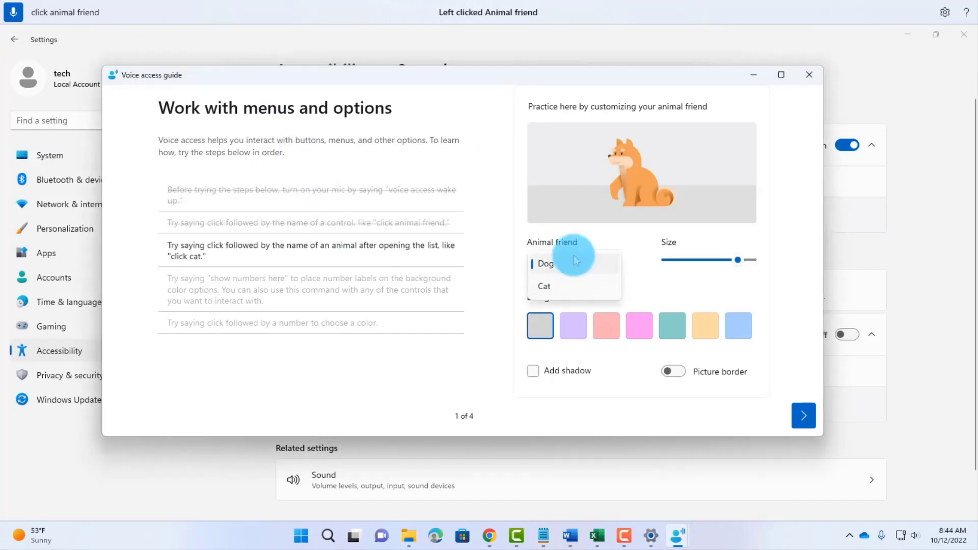
click(574, 287)
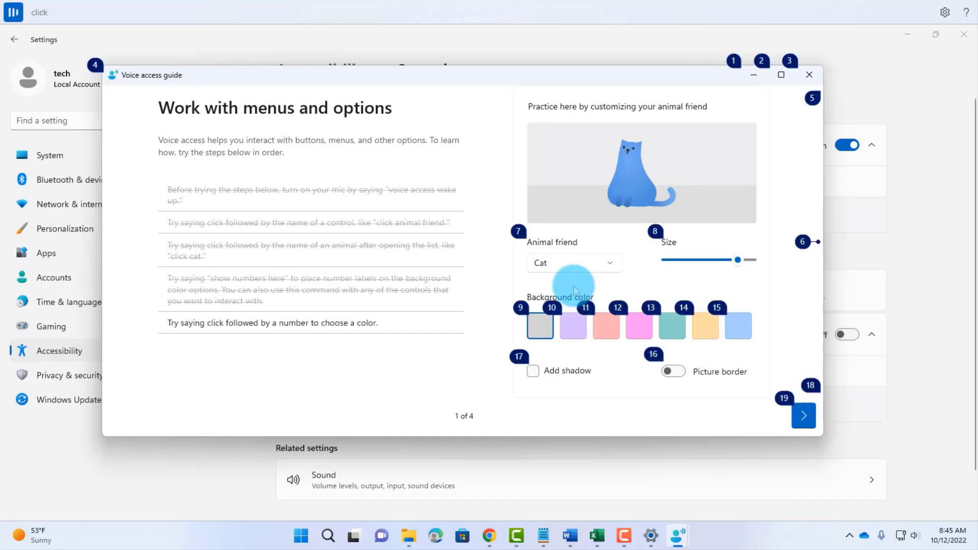
click(672, 326)
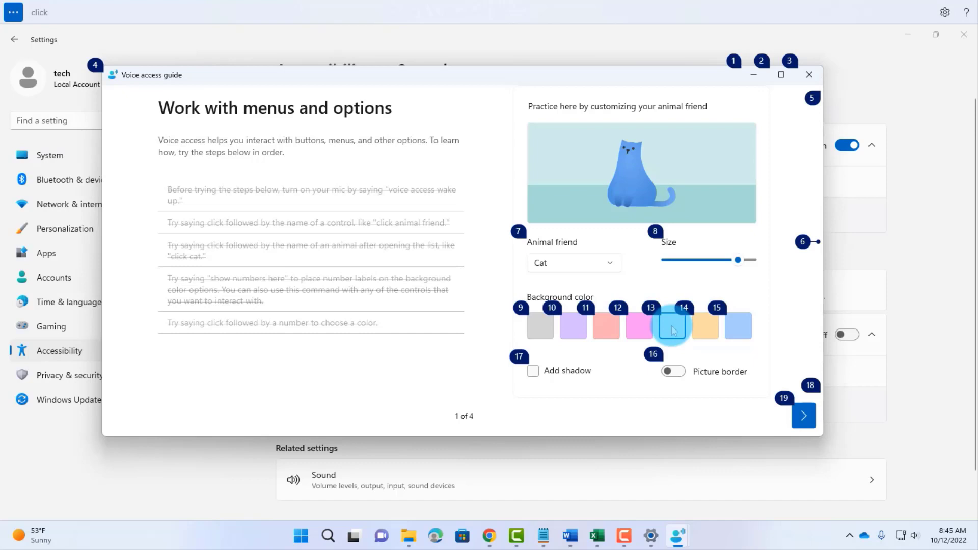
Practise the grid overlay in the guide's mouse pointer lesson, skip the Dictate and edit text lesson, and finish the guide.
click(804, 415)
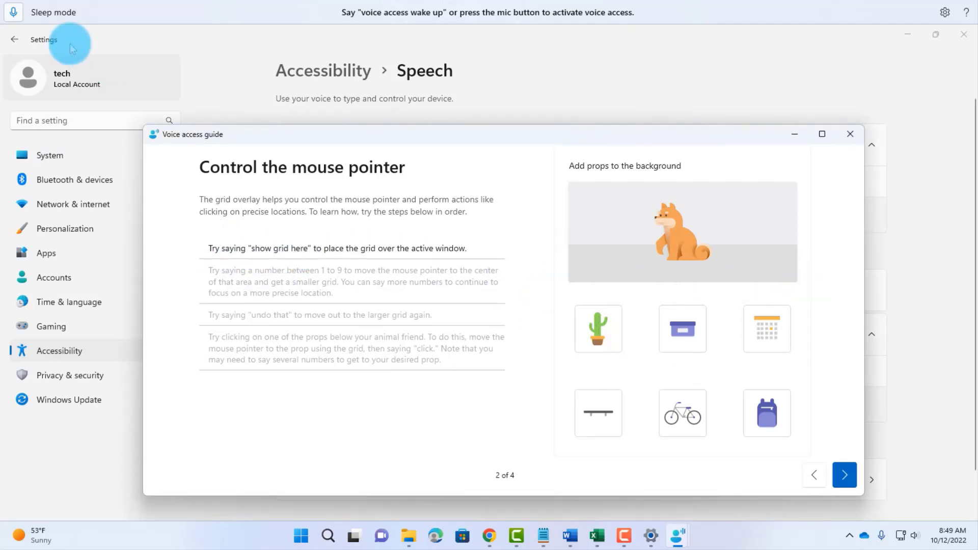
click(13, 13)
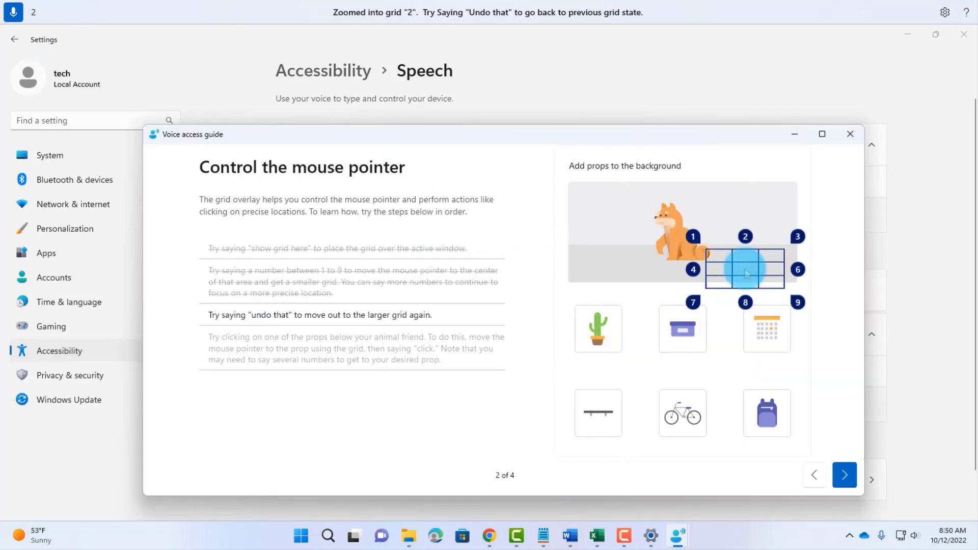
click(844, 475)
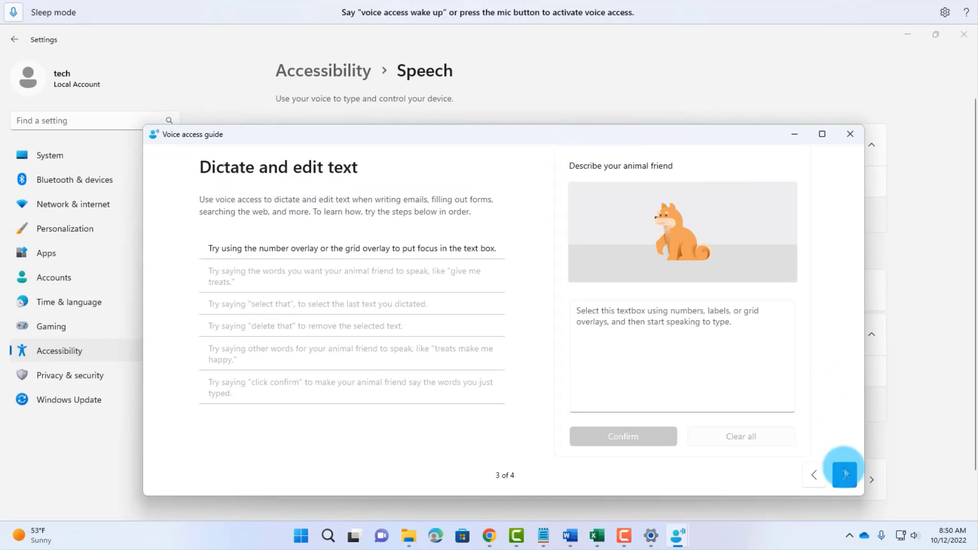
click(845, 475)
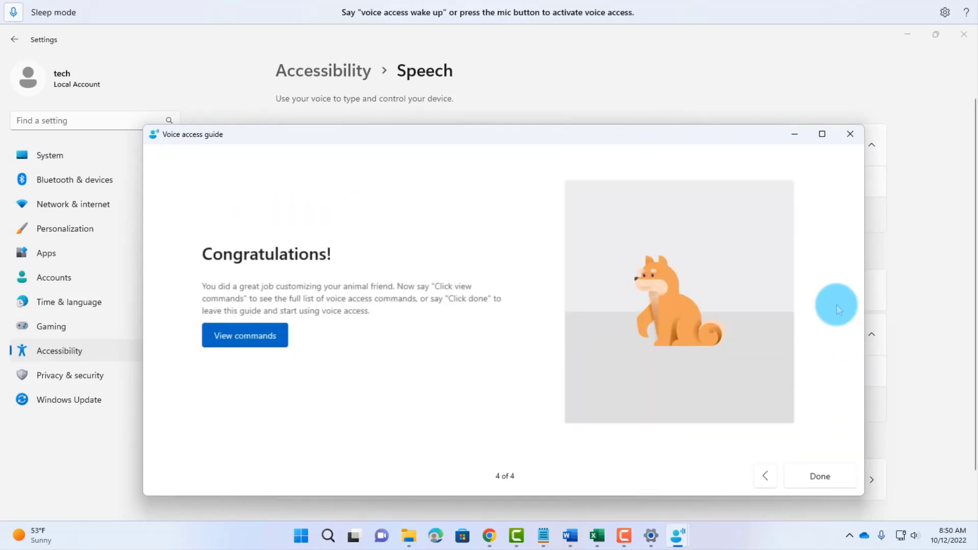
click(821, 476)
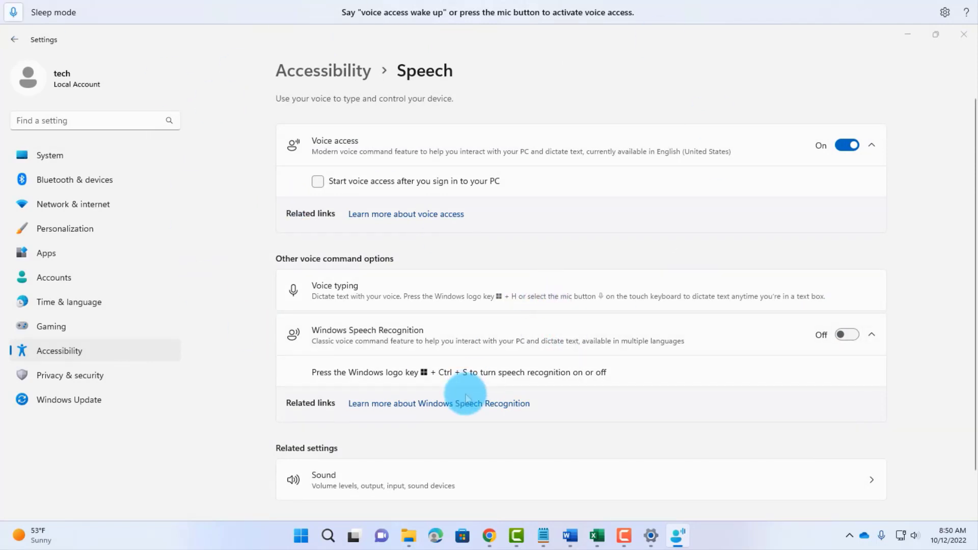
Activate voice access, switch to Chrome with a new tab, and enter "national geographic" in the Google search box.
click(13, 13)
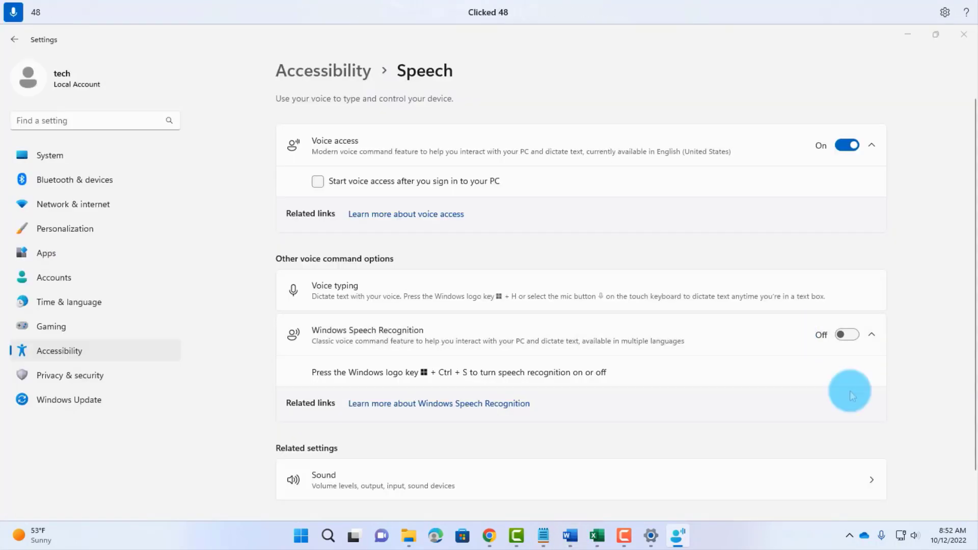
click(490, 536)
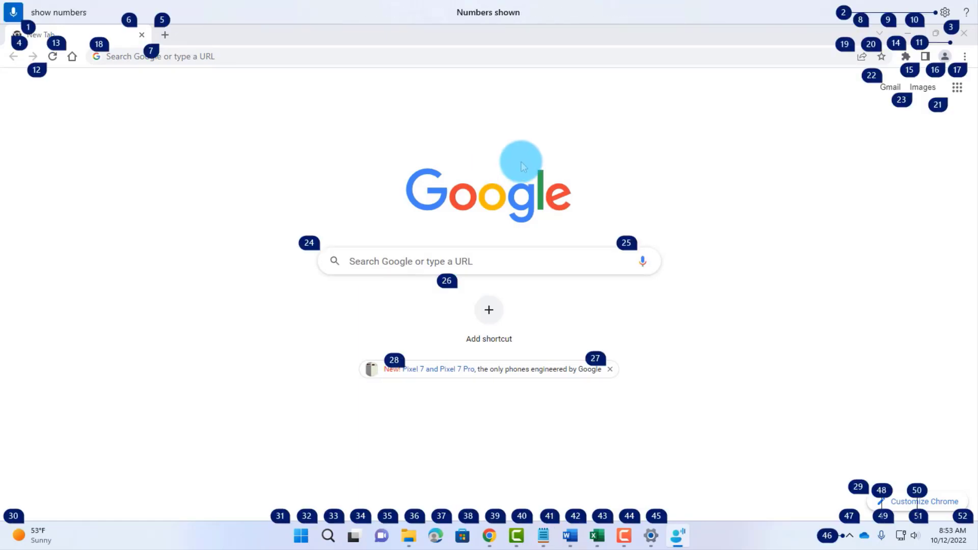
click(490, 260)
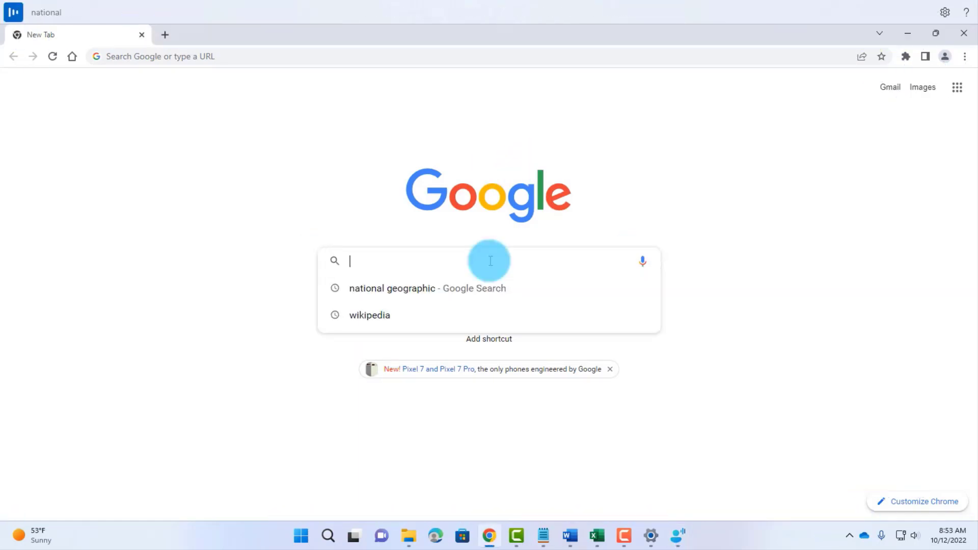
text(national geographic)
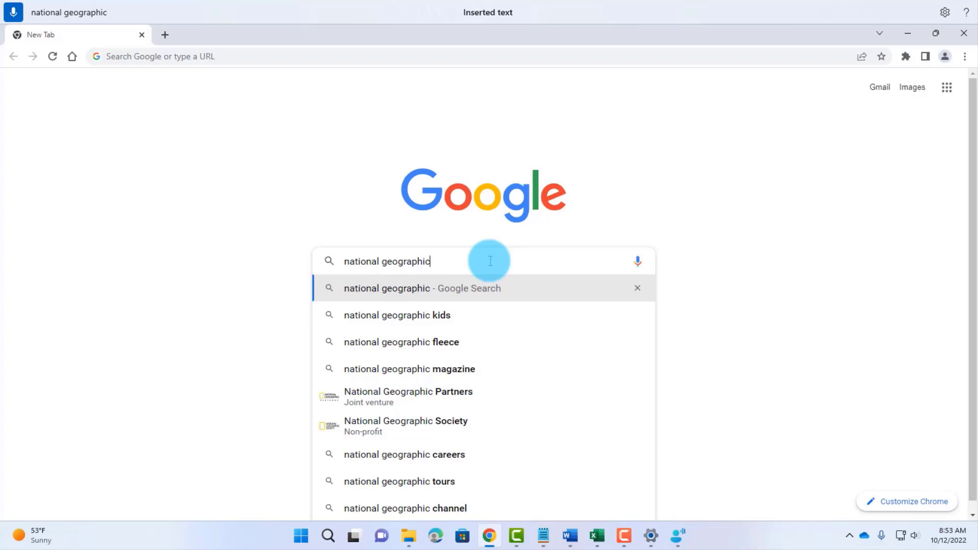
Run the Google search for "national geographic".
key(Return)
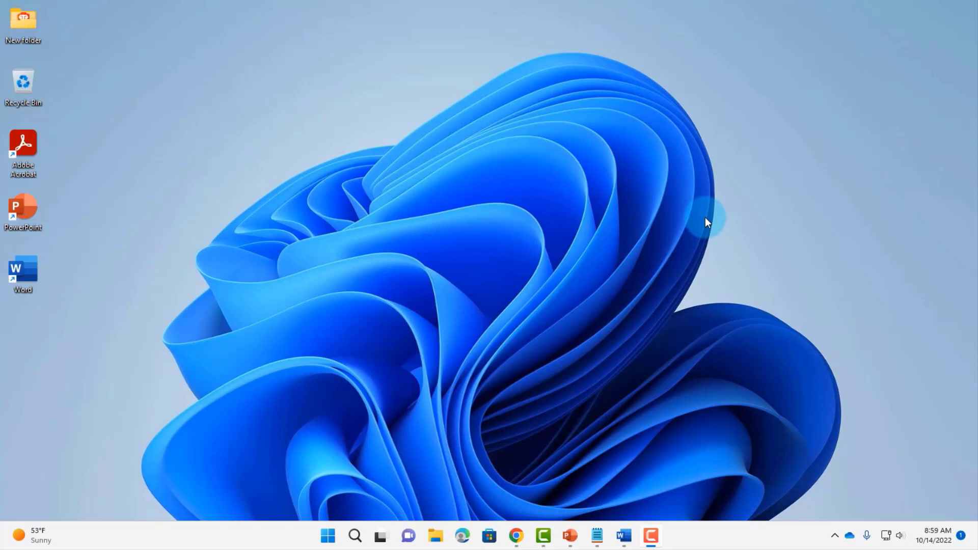
From the desktop, open the personalization settings and go to the Speech page under Accessibility.
right_click(161, 107)
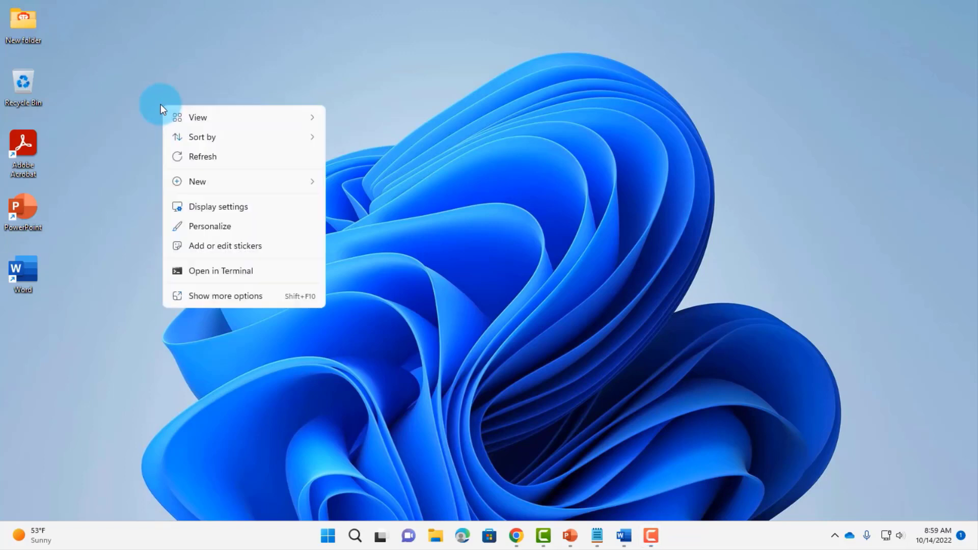
click(195, 225)
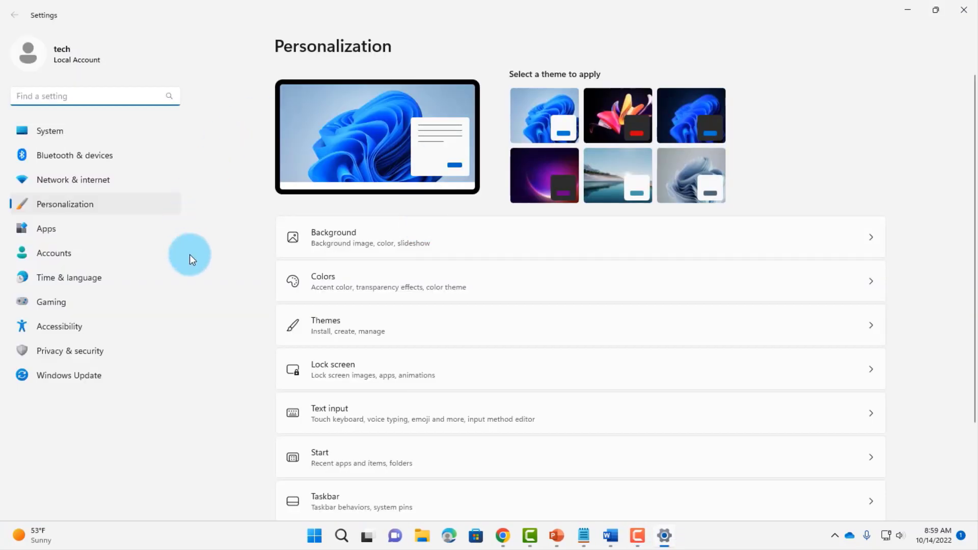
click(67, 332)
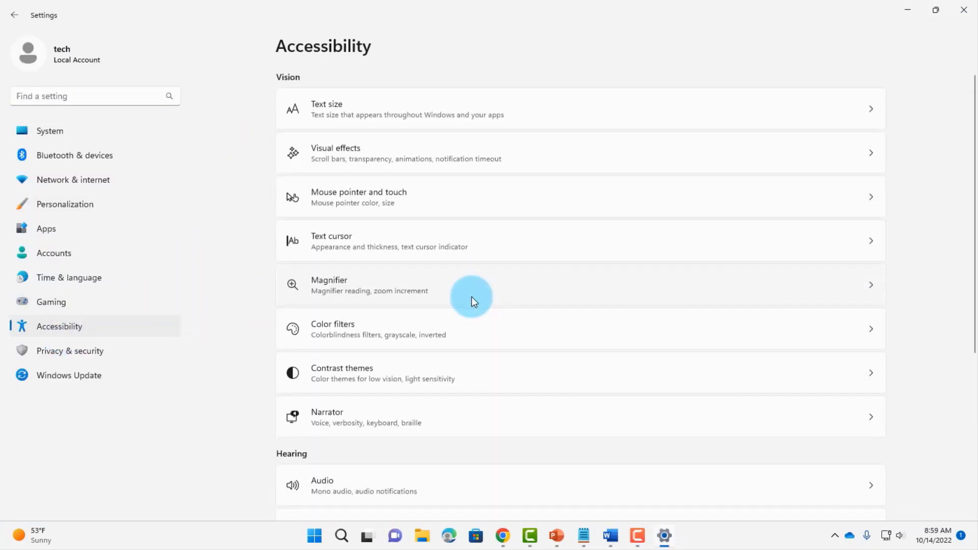
scroll(472, 296, down, 4)
scroll(524, 356, down, 2)
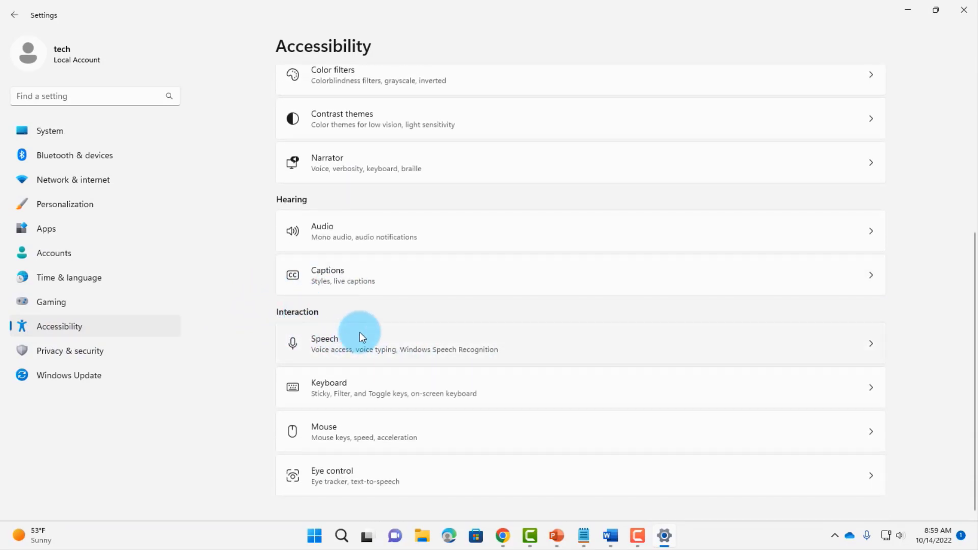
click(395, 344)
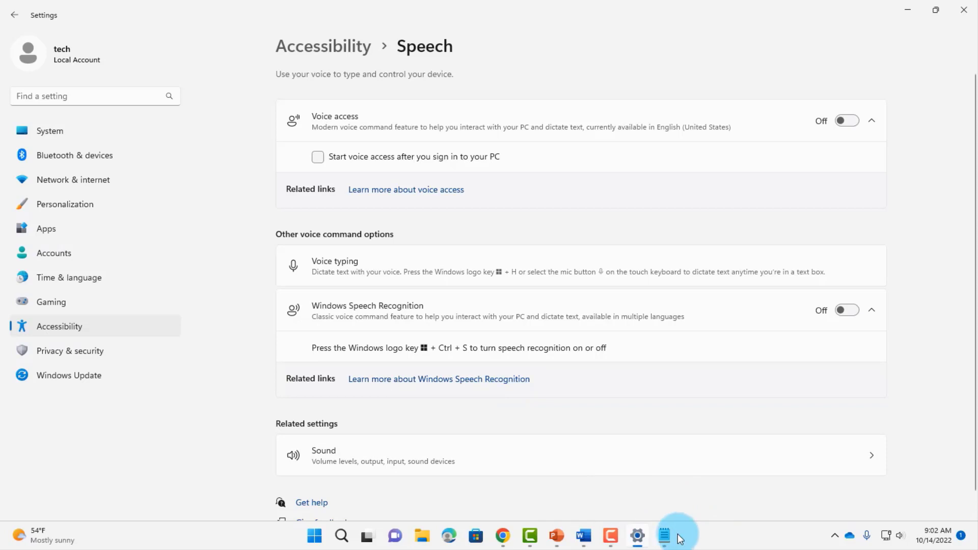
Start voice typing in the blank Notepad file and dictate "This is voice typing in Microsoft Word." into the blank Word document.
click(664, 533)
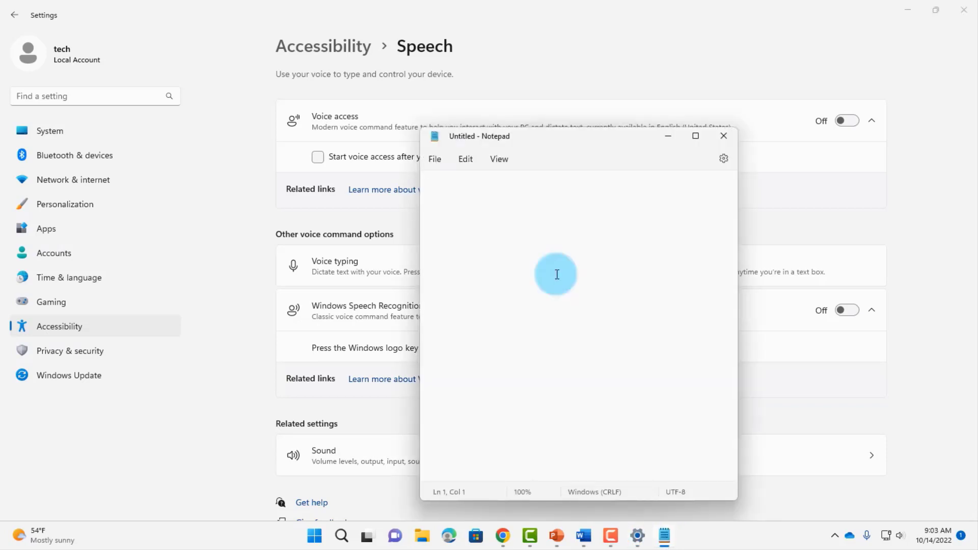
key(super+h)
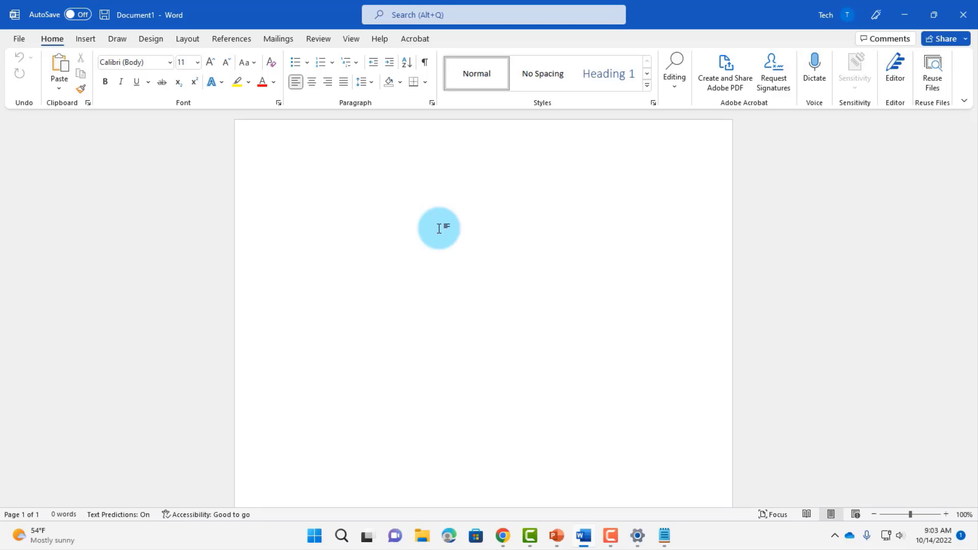
key(super+h)
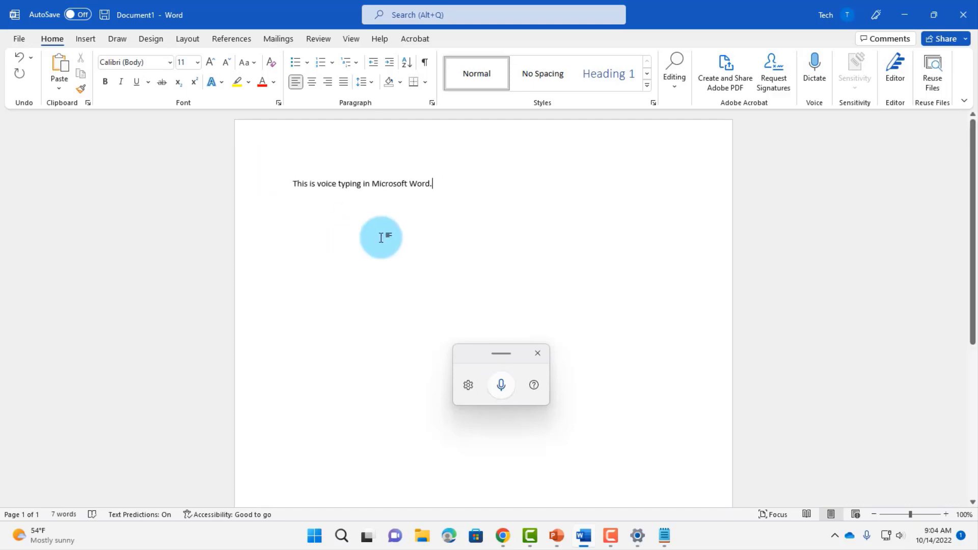
Minimize Word and start voice typing on Chrome's new tab page and in the title placeholder of the blank PowerPoint slide.
click(905, 14)
mouse_move(502, 532)
click(534, 497)
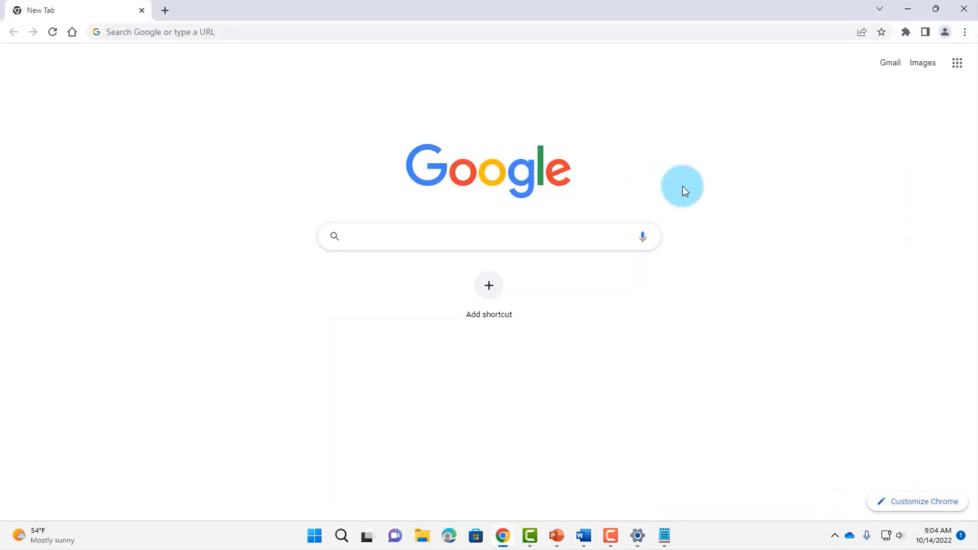
key(super+h)
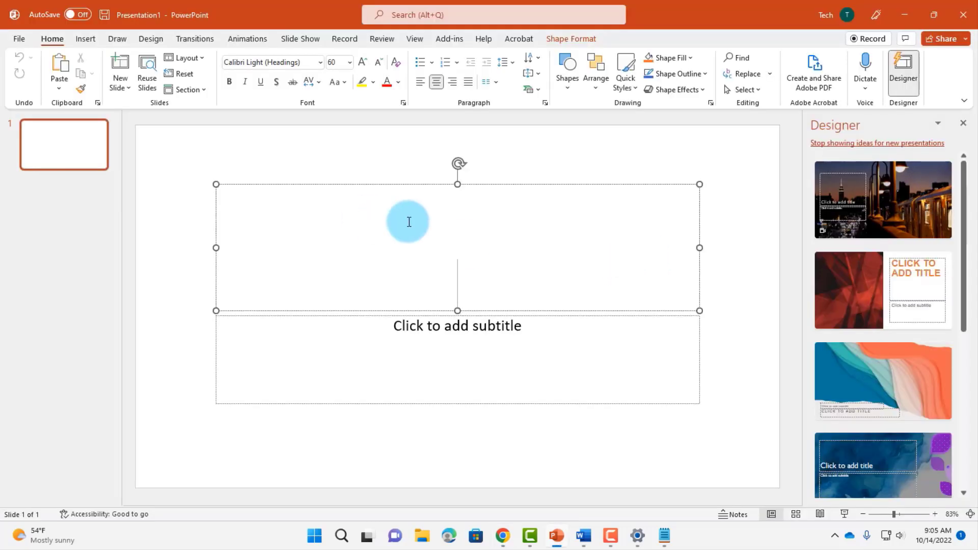
key(super+h)
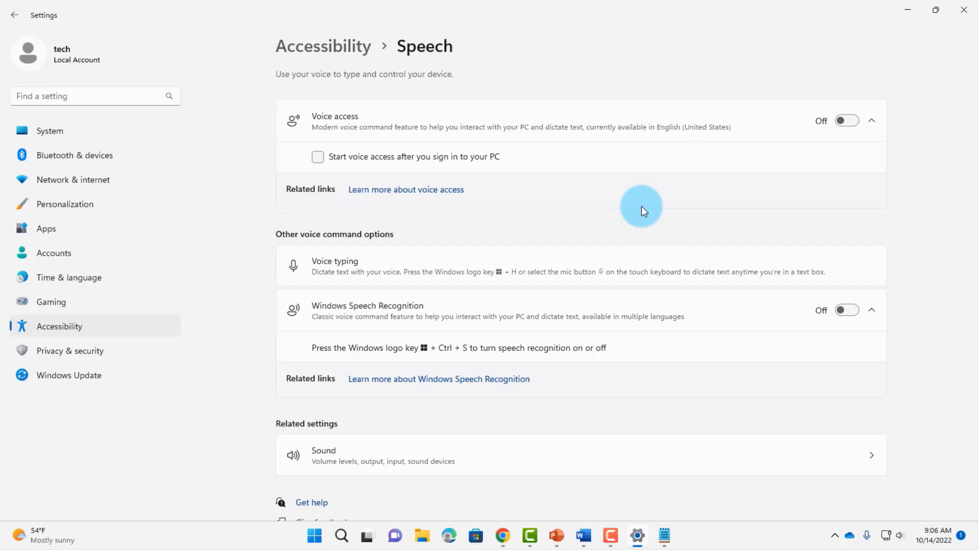
In the voice typing settings, turn on auto punctuation and choose Desktop Microphone (RØDE NT-USB Mini) as the default microphone.
key(super+h)
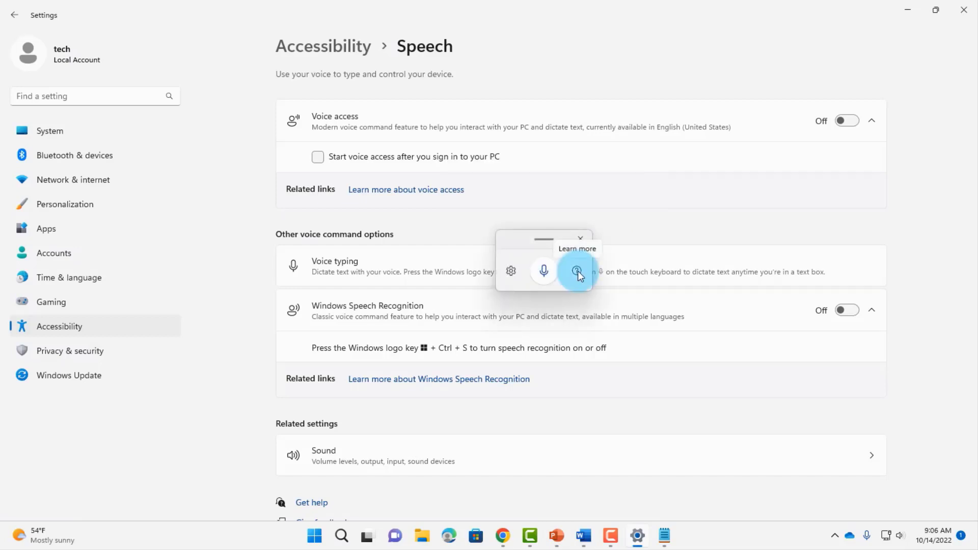
click(513, 274)
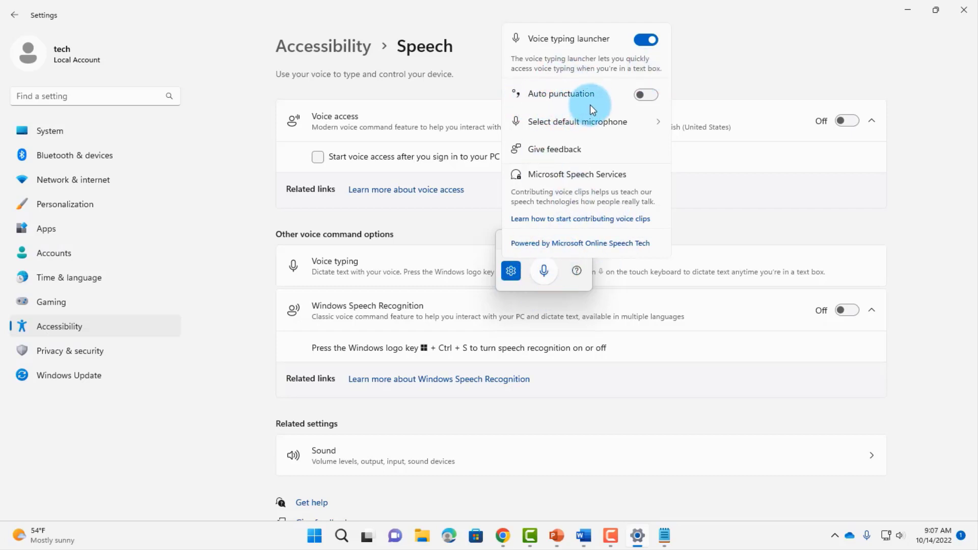
click(646, 94)
mouse_move(604, 113)
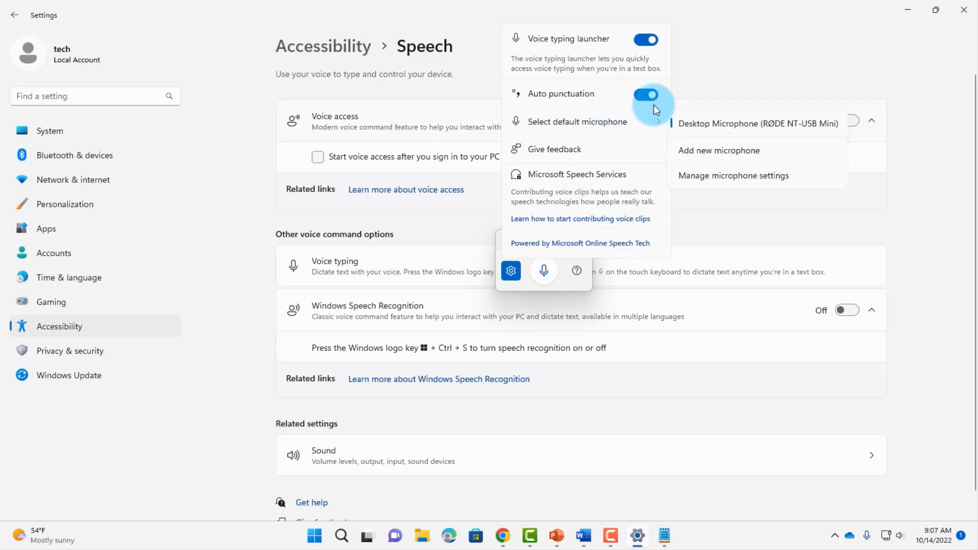
click(719, 127)
click(958, 58)
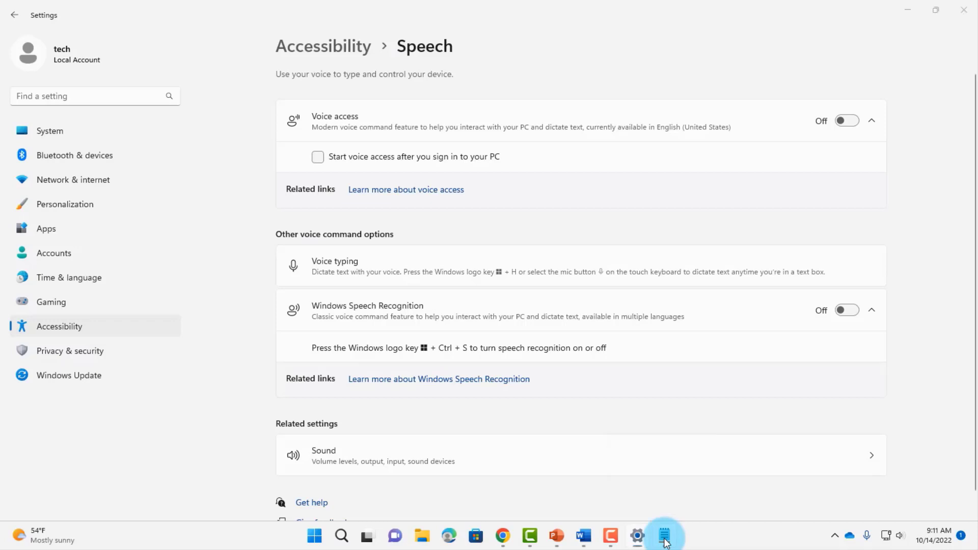
Switch to the blank Notepad document and open the options of the floating voice typing launcher.
click(664, 535)
click(510, 481)
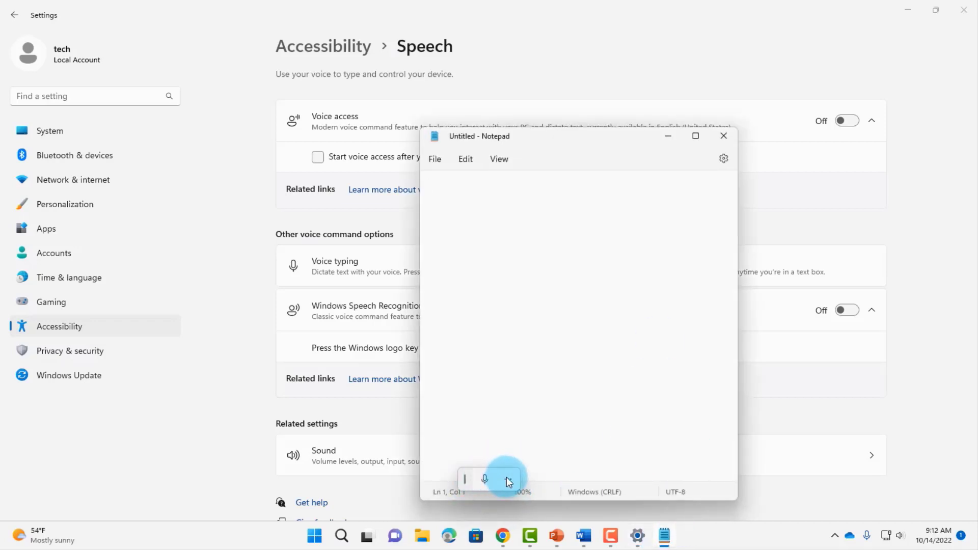
click(507, 481)
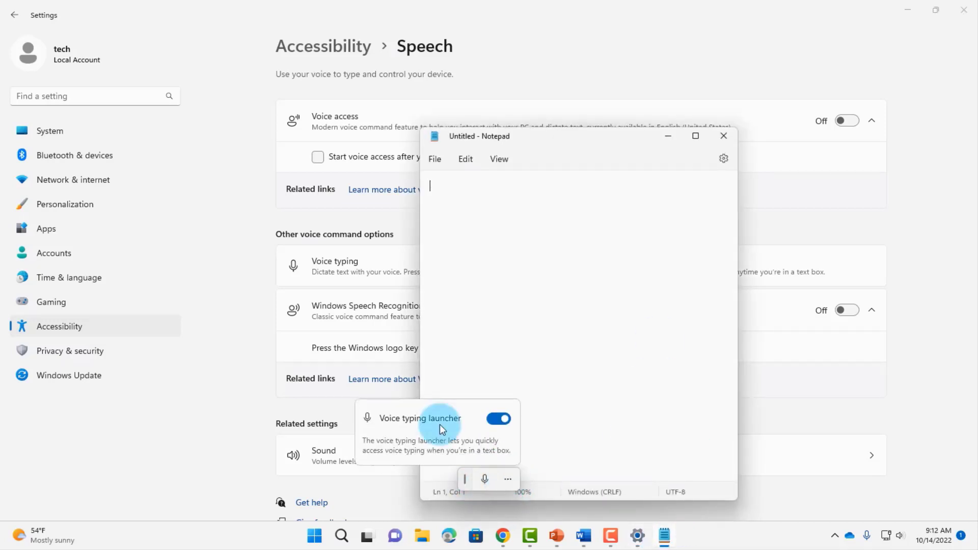